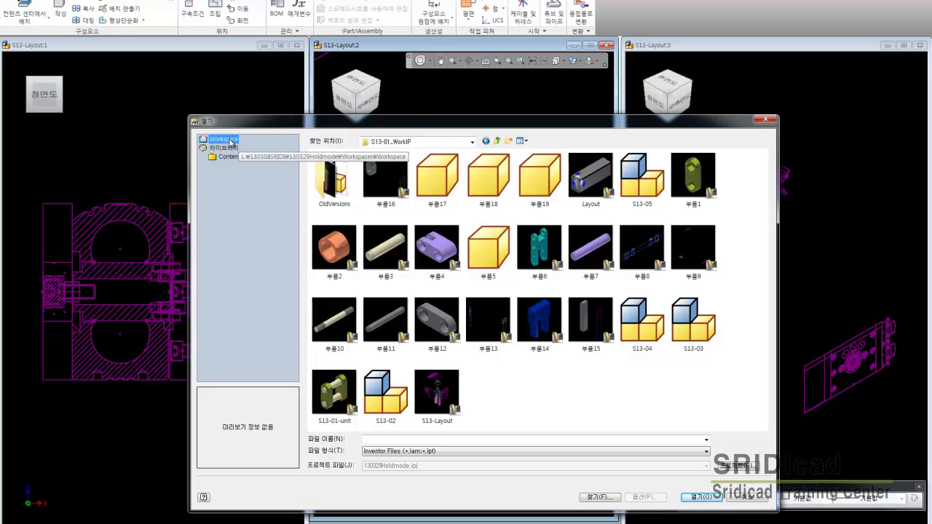
# Step: Place the SCHUNK SRU-plus unit from ReExported File > Received file into S13-Layout
pyautogui.doubleClick(340, 166)
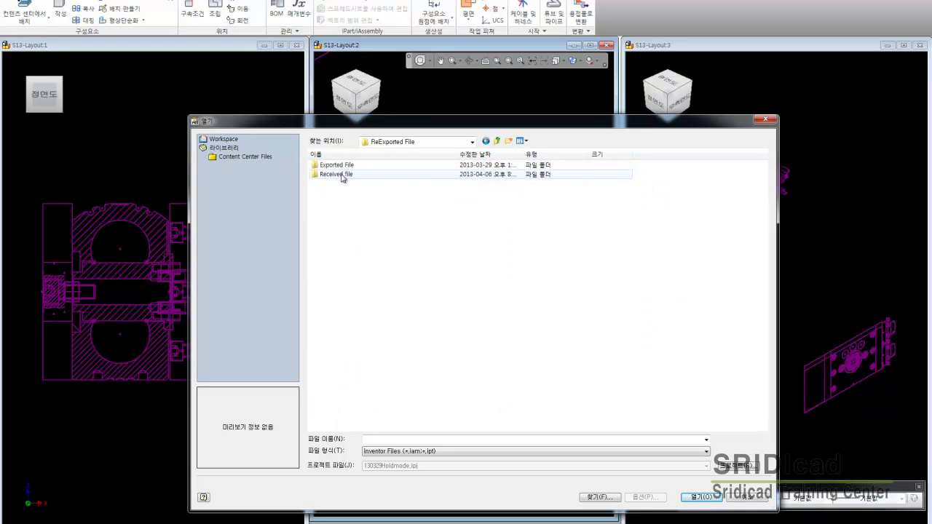
pyautogui.doubleClick(339, 175)
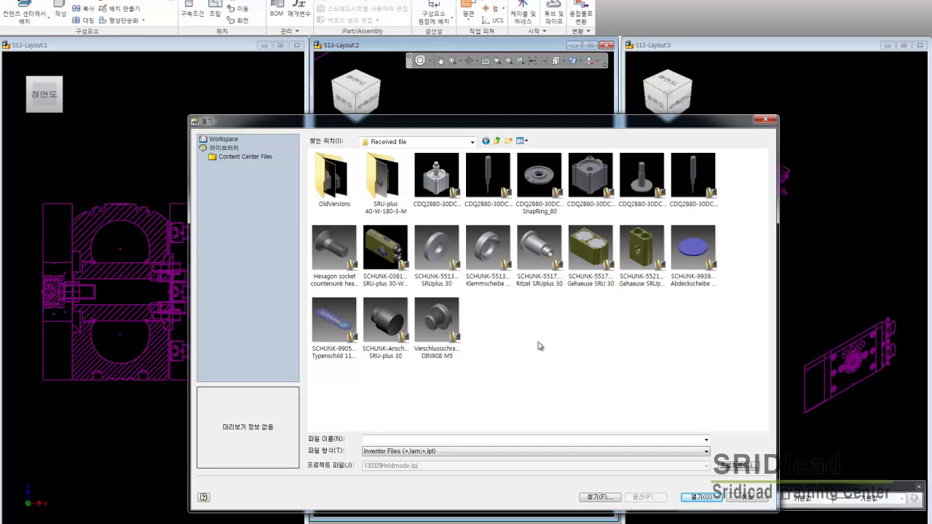
pyautogui.click(385, 248)
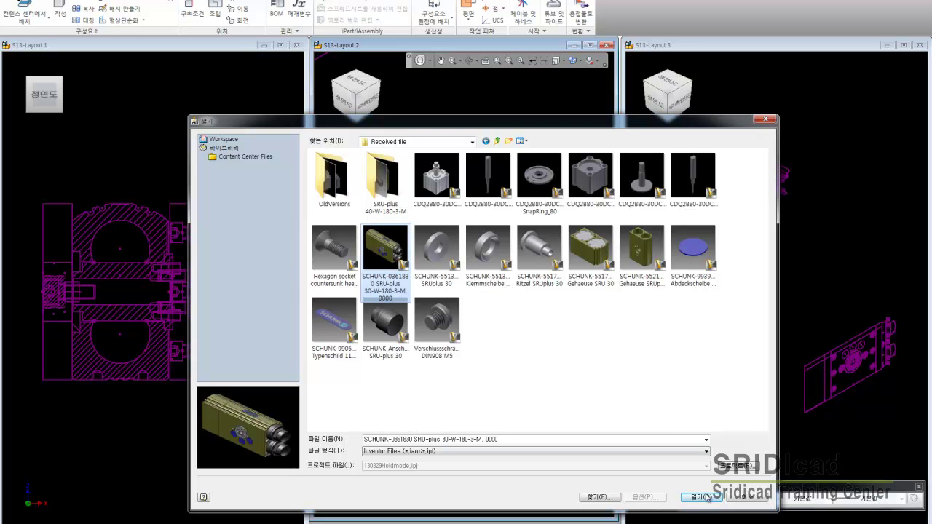
pyautogui.click(706, 497)
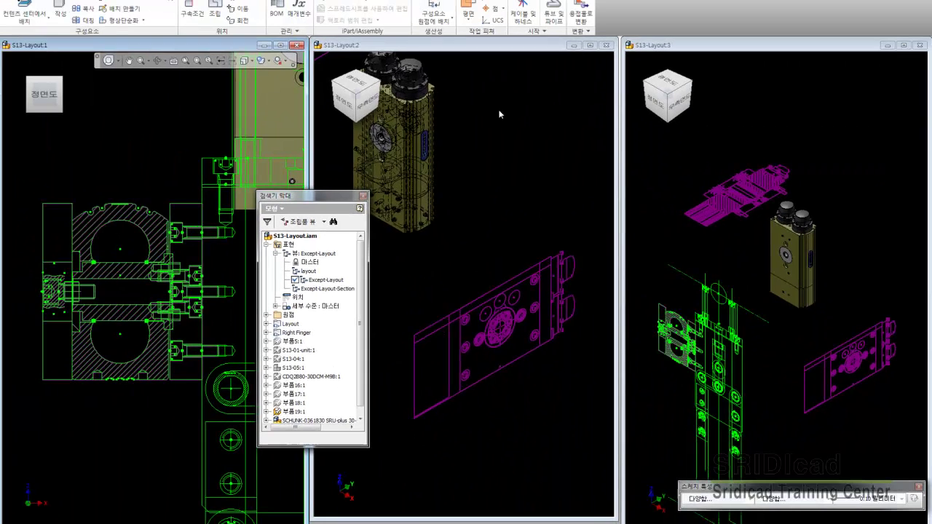
# Step: Set Layout:2 to the shaded visual style without edges
pyautogui.click(571, 76)
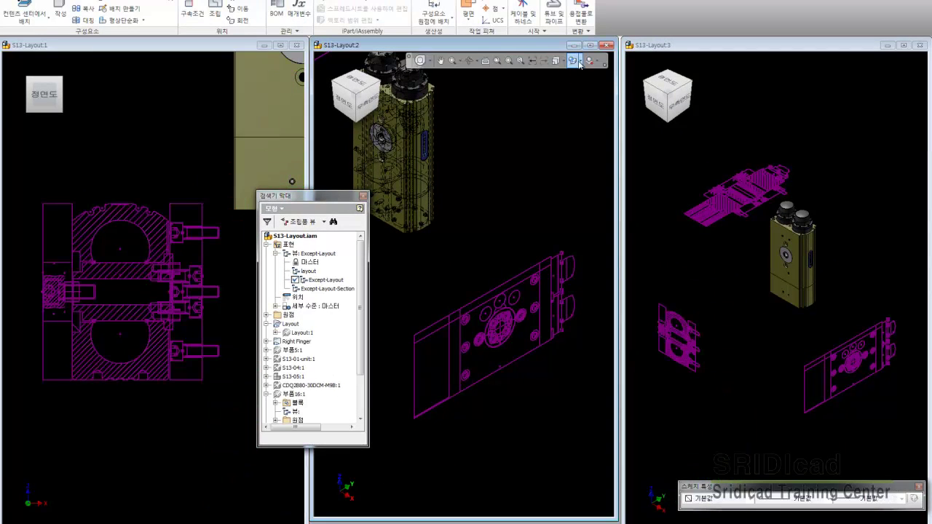
pyautogui.click(579, 65)
pyautogui.click(610, 86)
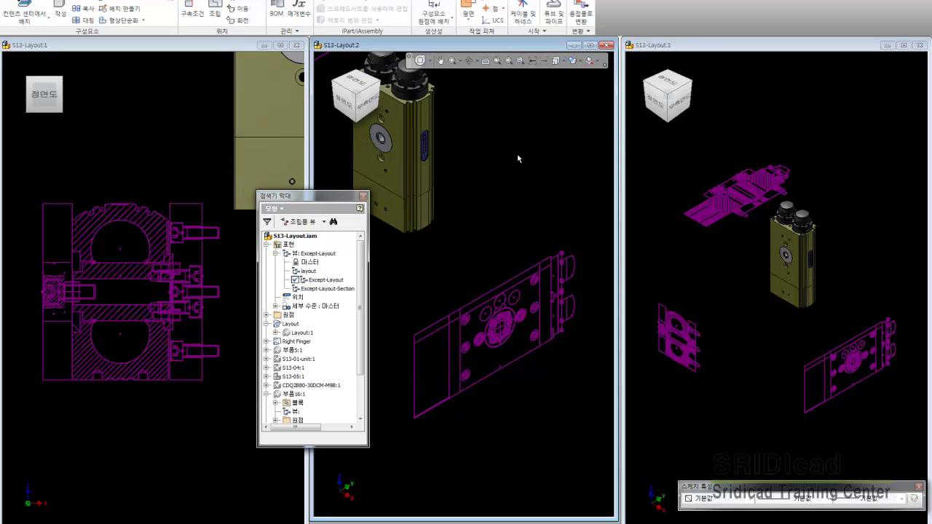
pyautogui.click(134, 149)
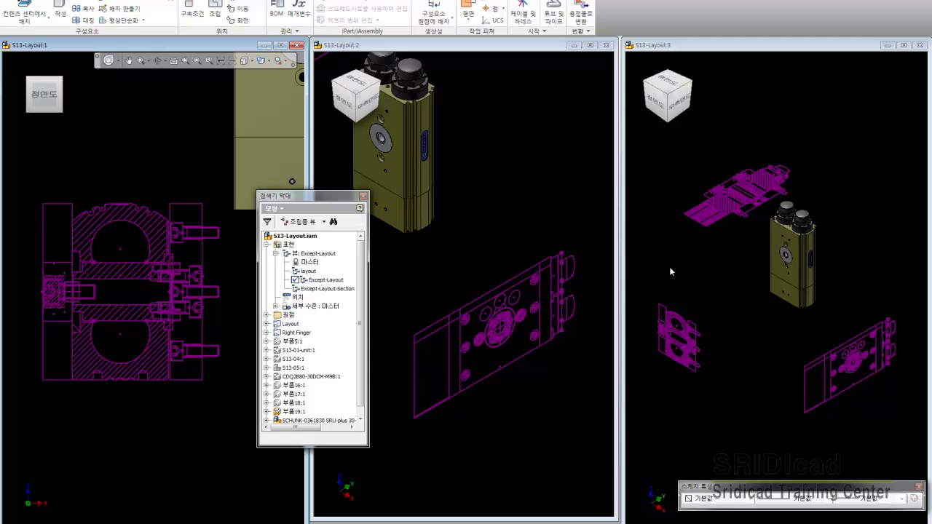
pyautogui.click(800, 279)
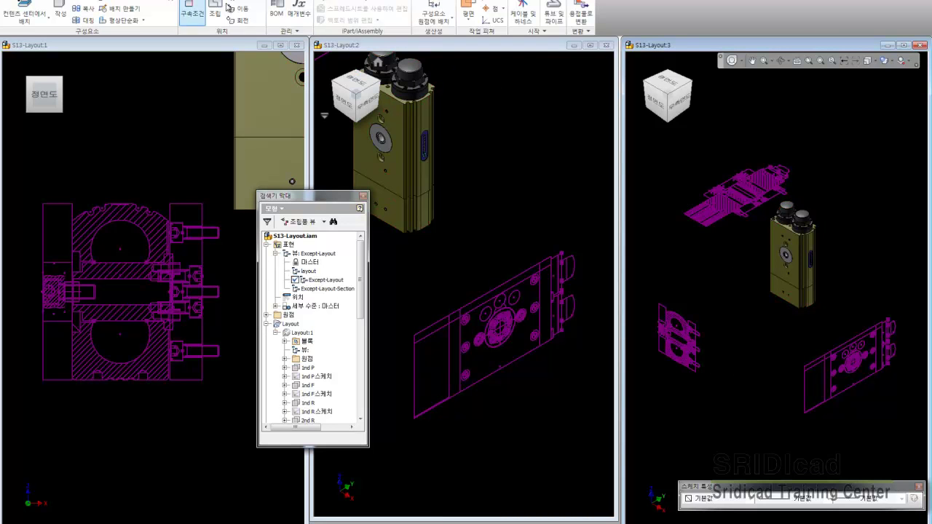
# Step: Rotate the SCHUNK unit 90° to lie flat, deleting its flush constraints
pyautogui.click(774, 296)
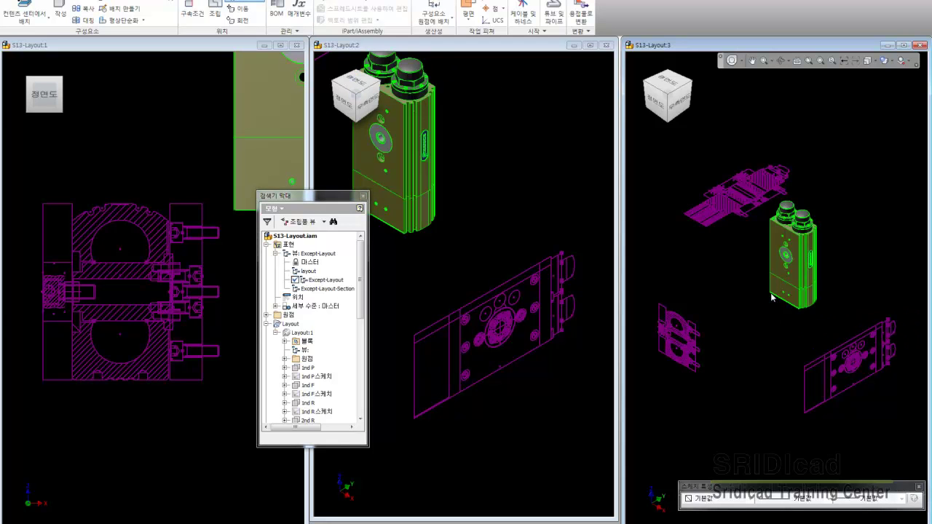
pyautogui.click(844, 297)
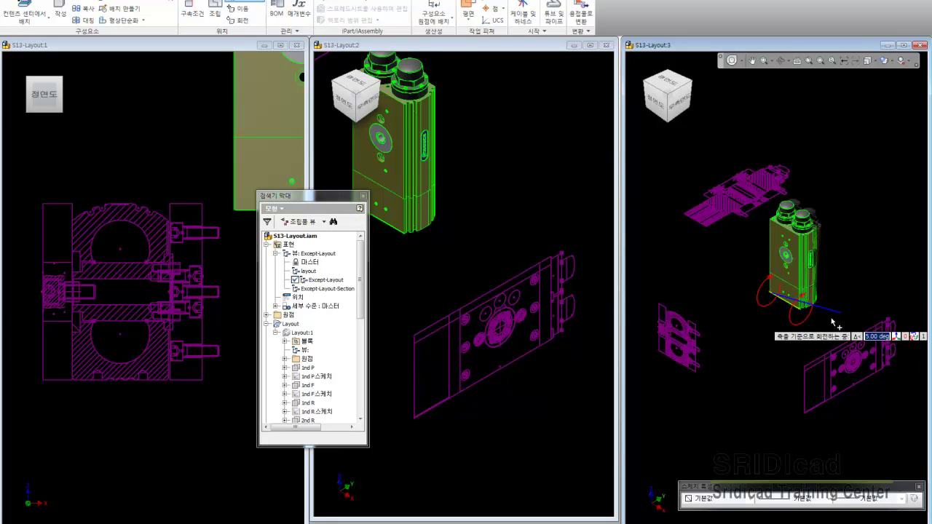
pyautogui.moveTo(743, 335); pyautogui.dragTo(749, 348)
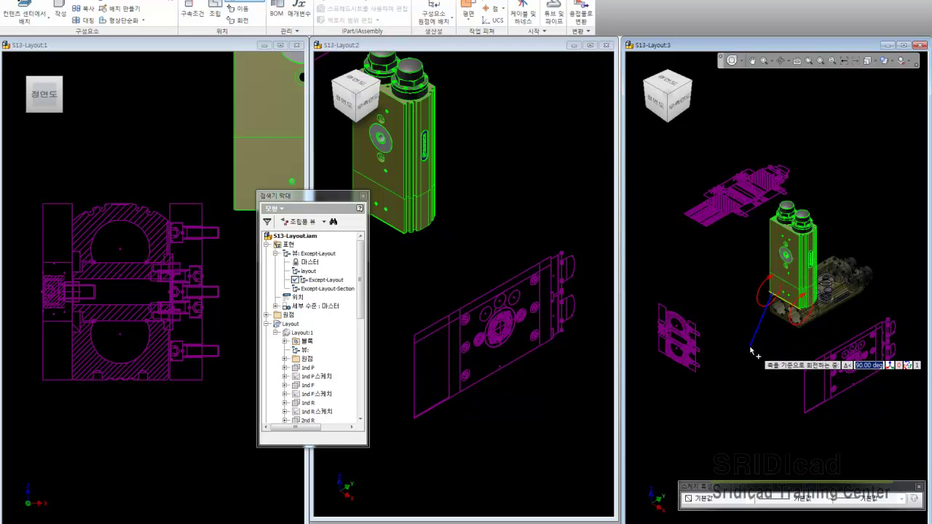
pyautogui.click(751, 353)
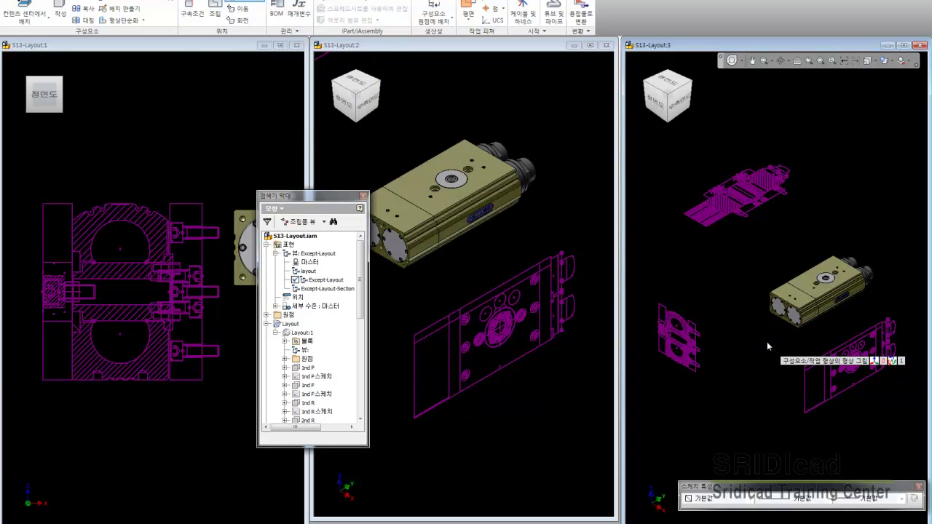
pyautogui.rightClick(768, 347)
pyautogui.click(785, 356)
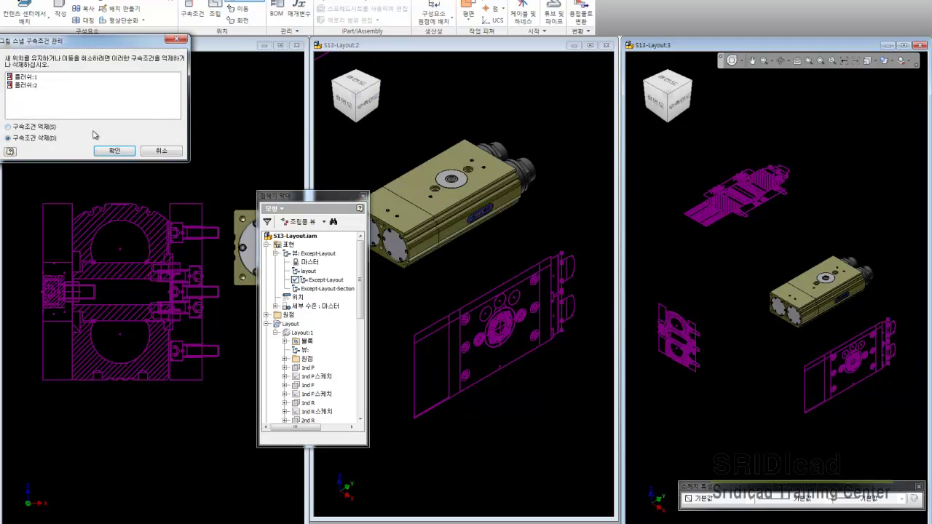
pyautogui.click(117, 151)
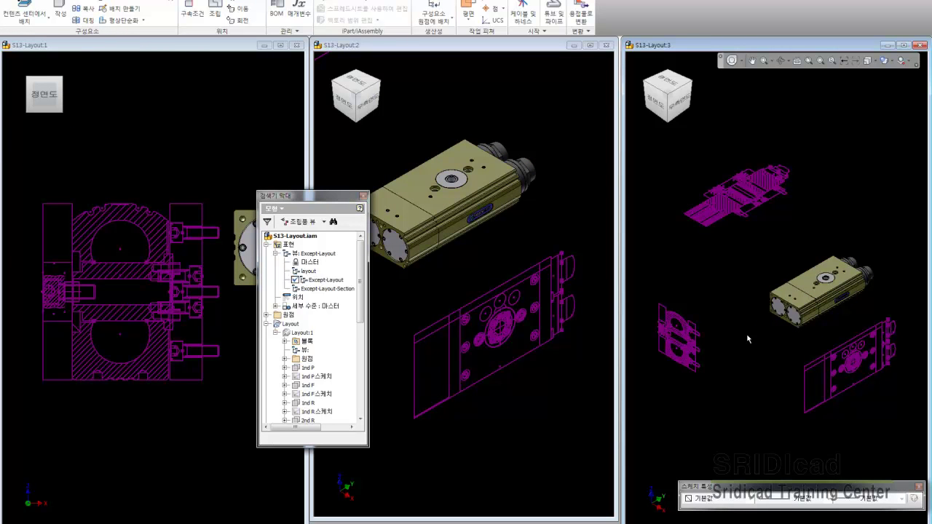
pyautogui.click(175, 165)
pyautogui.moveTo(182, 171)
pyautogui.mouseDown(button='middle')
pyautogui.moveTo(139, 142)
pyautogui.moveTo(157, 146)
pyautogui.mouseUp(button='middle')
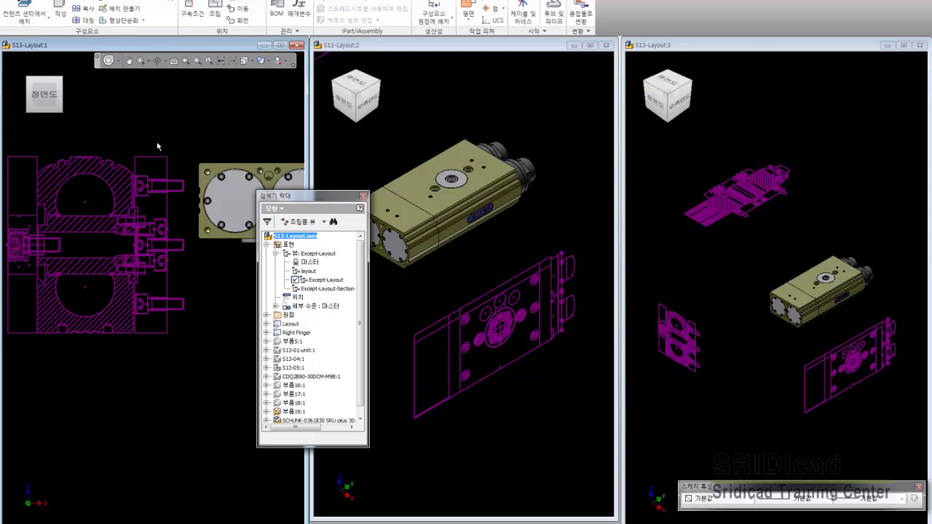
# Step: Try rotating the SCHUNK unit in Layout:2, then dismiss the resulting update error
pyautogui.click(481, 267)
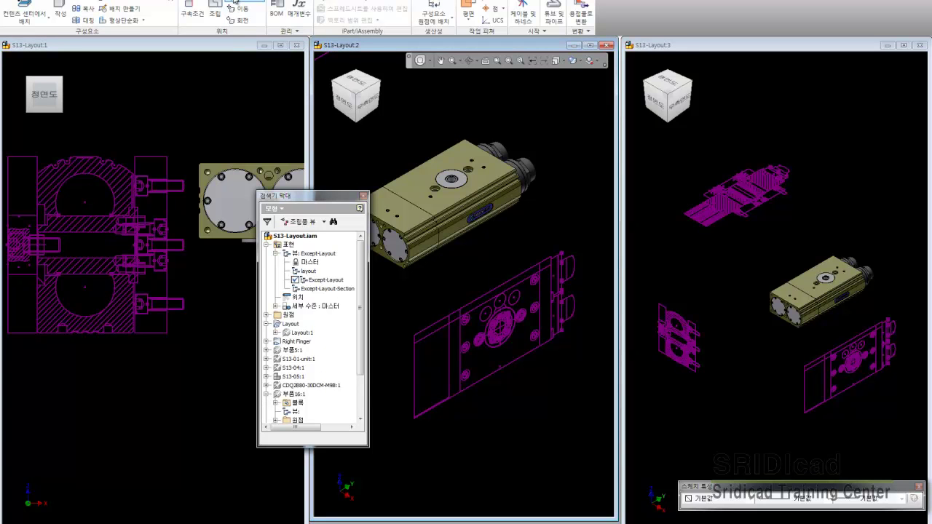
pyautogui.click(434, 243)
pyautogui.click(459, 237)
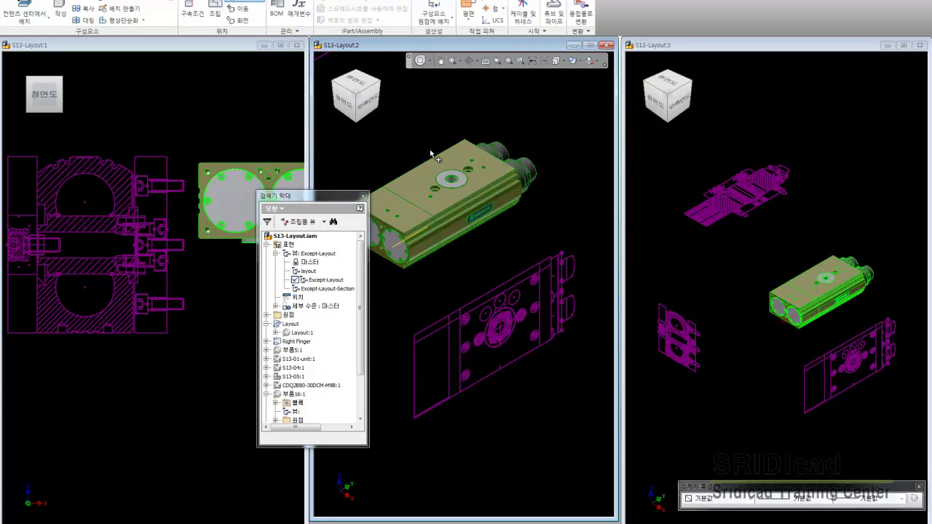
pyautogui.click(339, 166)
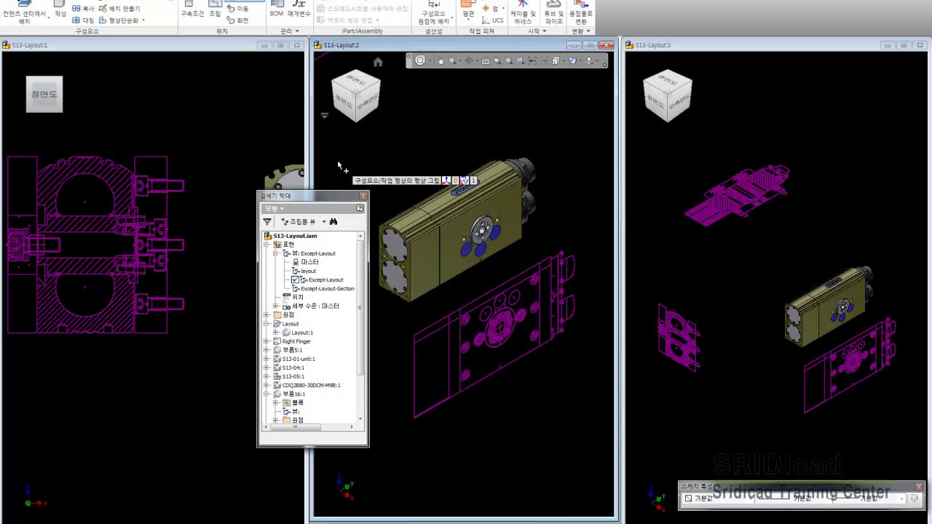
pyautogui.rightClick(357, 168)
pyautogui.click(367, 173)
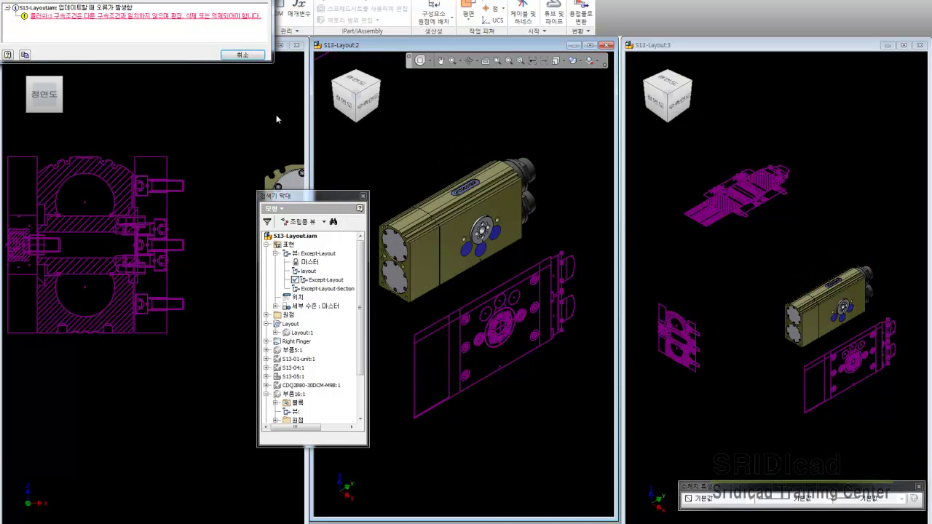
pyautogui.click(248, 56)
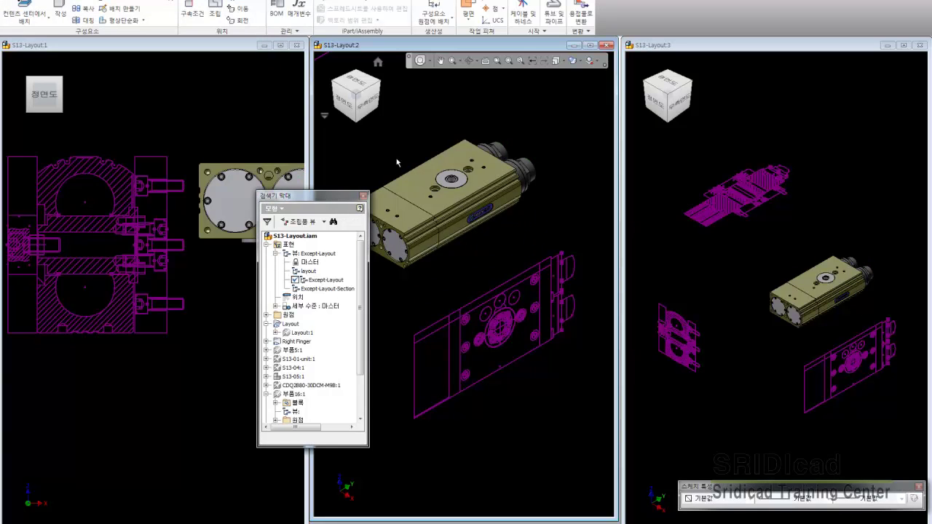
# Step: Find the SCHUNK assembly in the browser and delete its leftover bottom sketch
pyautogui.rightClick(415, 196)
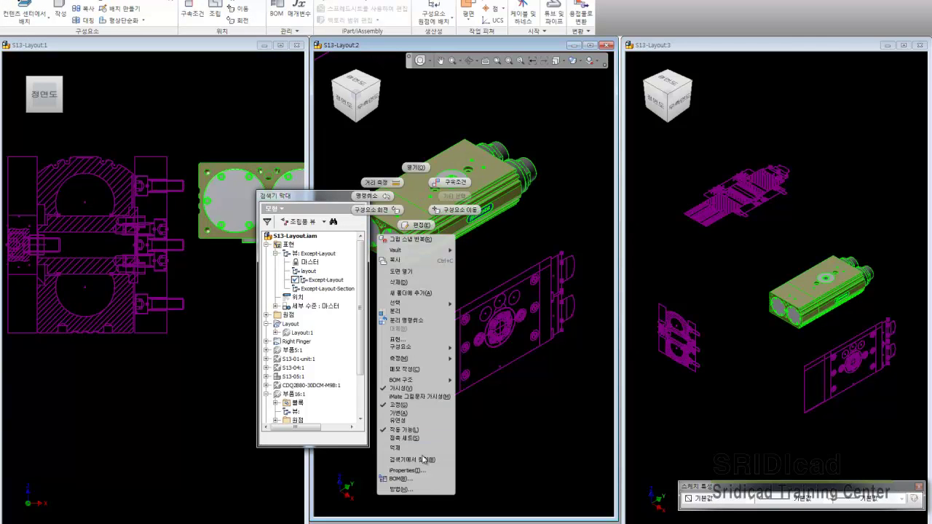
pyautogui.click(424, 459)
pyautogui.click(266, 412)
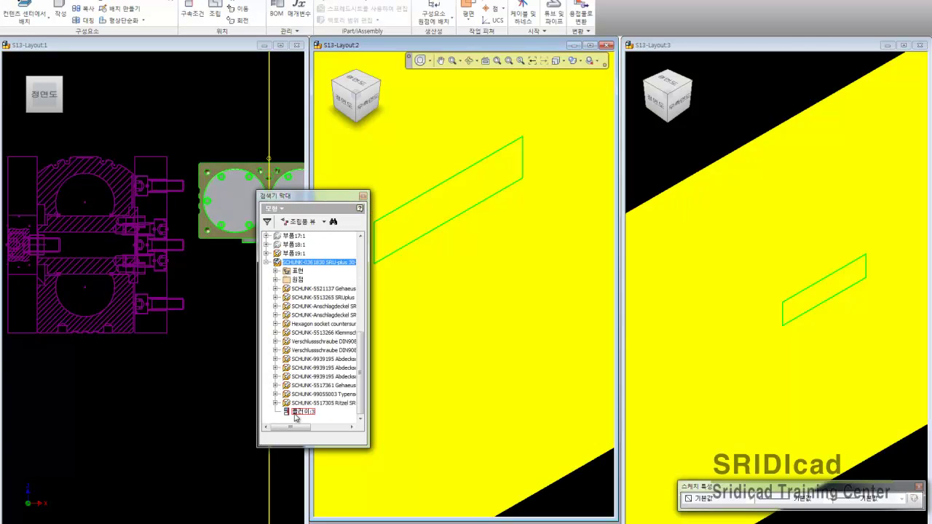
pyautogui.click(300, 412)
pyautogui.rightClick(300, 412)
pyautogui.click(313, 428)
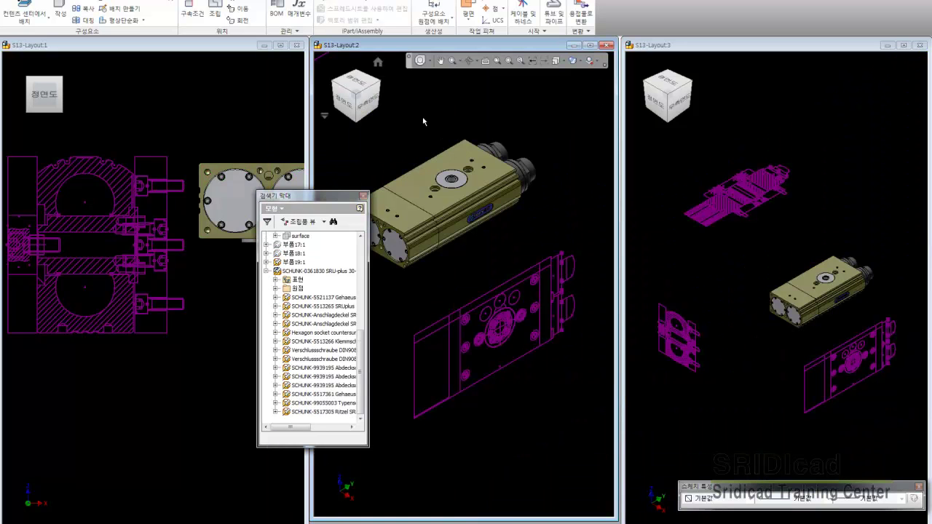
# Step: Free-rotate the SCHUNK unit about its axis into a new orientation
pyautogui.click(256, 11)
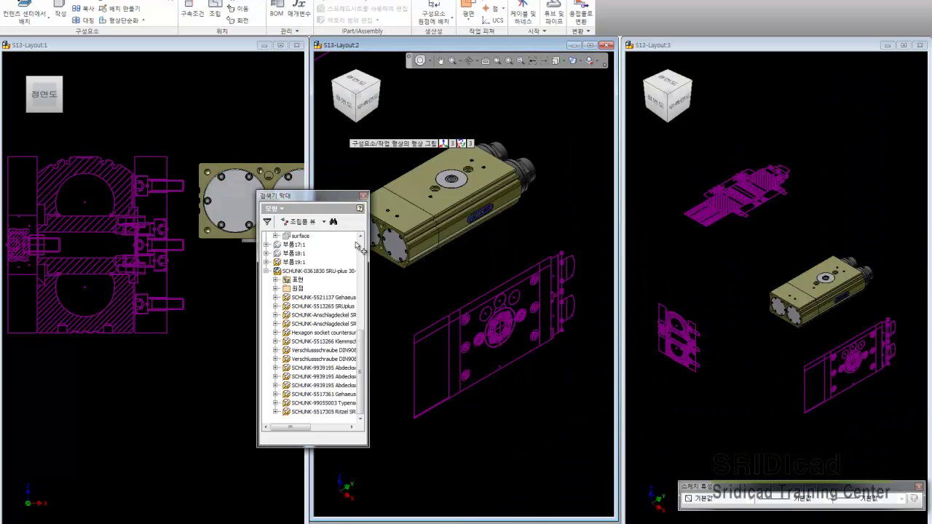
pyautogui.click(399, 240)
pyautogui.click(441, 235)
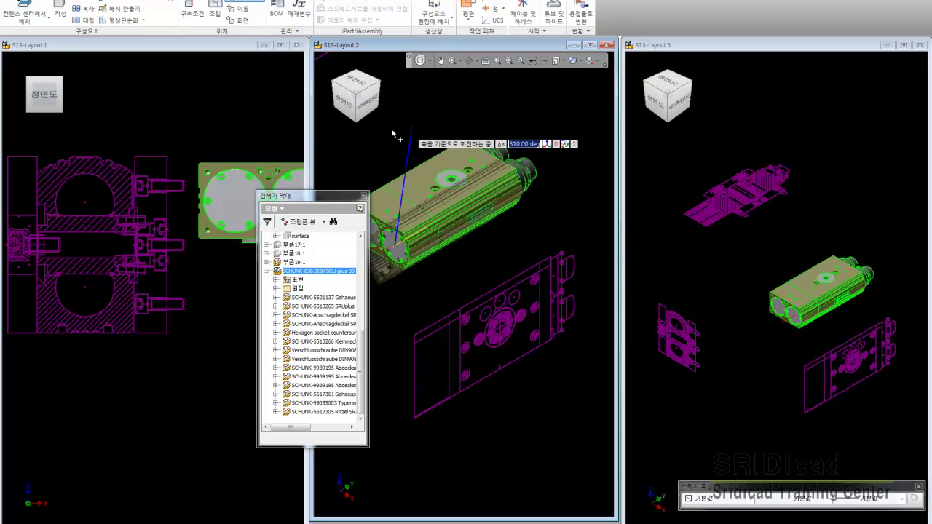
pyautogui.moveTo(395, 125); pyautogui.dragTo(357, 159)
pyautogui.click(356, 158)
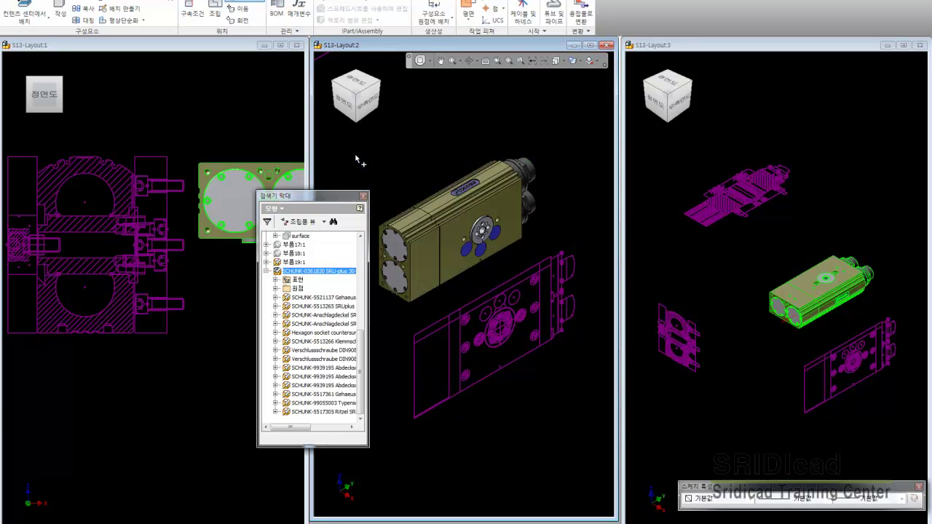
pyautogui.rightClick(356, 156)
pyautogui.click(377, 167)
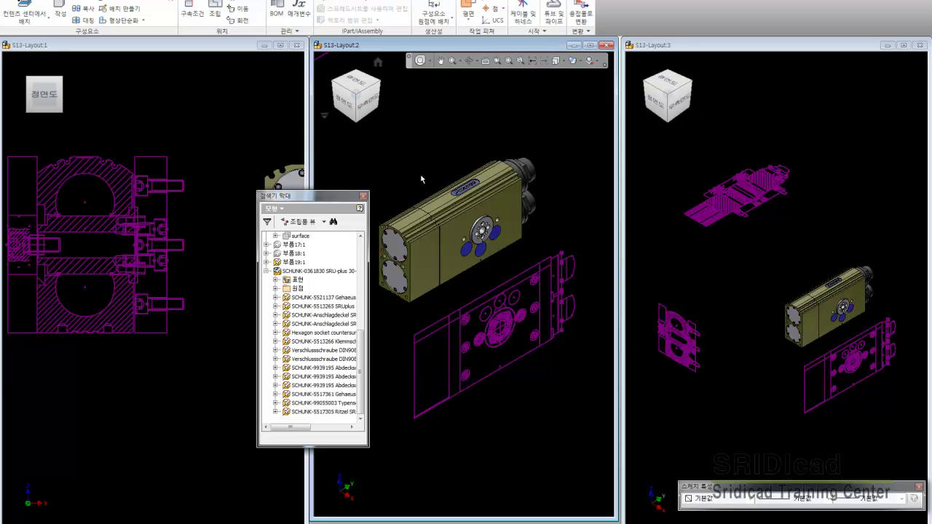
pyautogui.press('c')
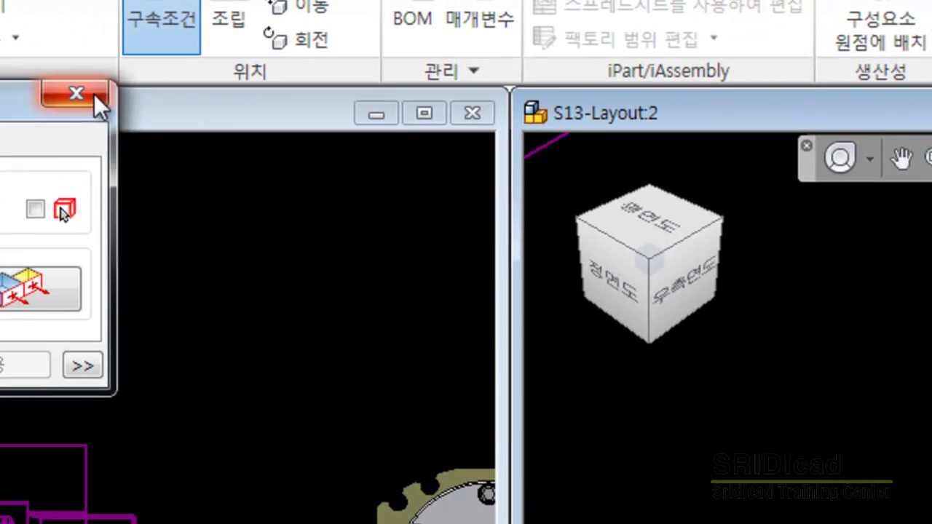
pyautogui.click(166, 39)
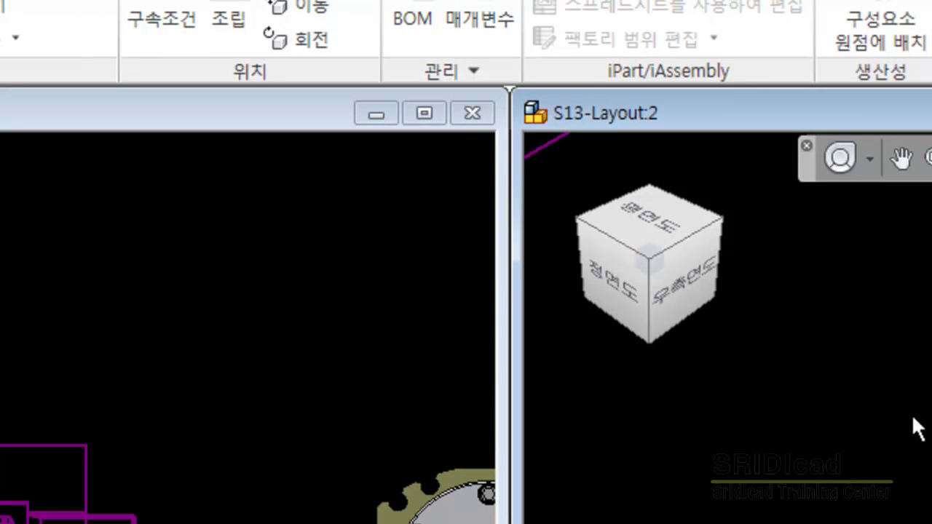
pyautogui.click(282, 430)
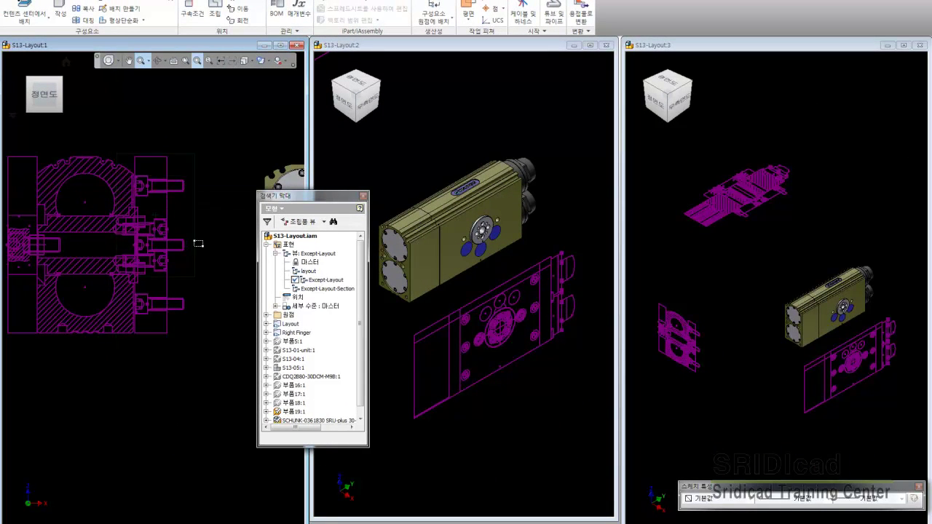
# Step: Measure a vertical layout edge and the distance between two actuator faces in Layout3
pyautogui.moveTo(114, 191); pyautogui.dragTo(196, 245)
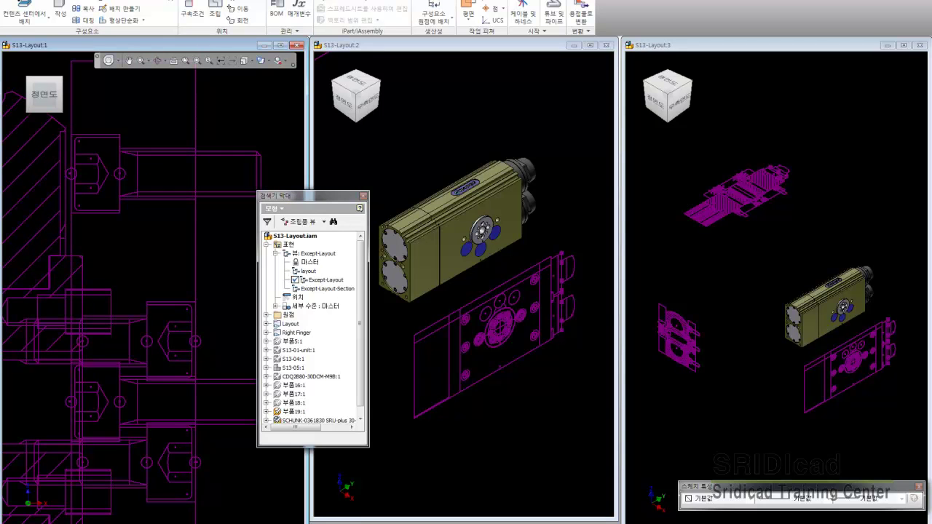
pyautogui.press('m')
pyautogui.press('d')
pyautogui.click(84, 268)
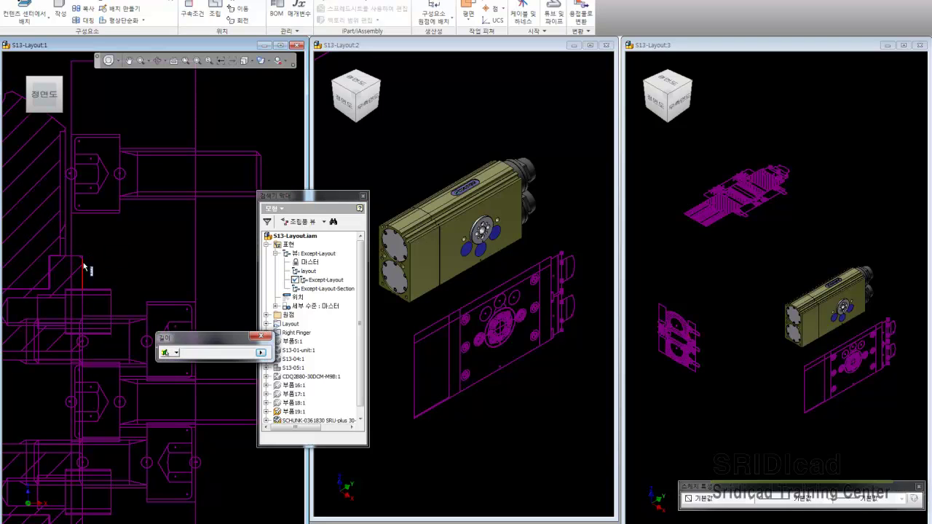
pyautogui.click(764, 358)
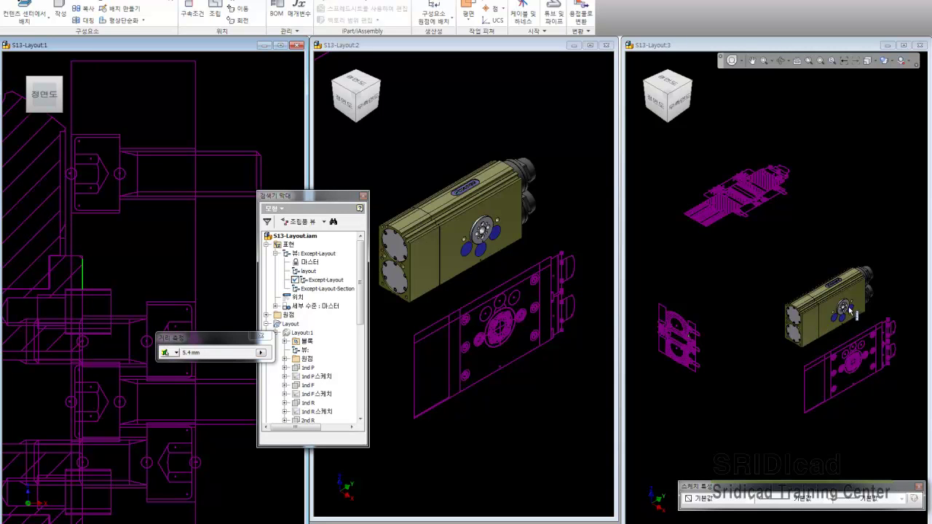
pyautogui.scroll(5, 849, 309)
pyautogui.click(842, 283)
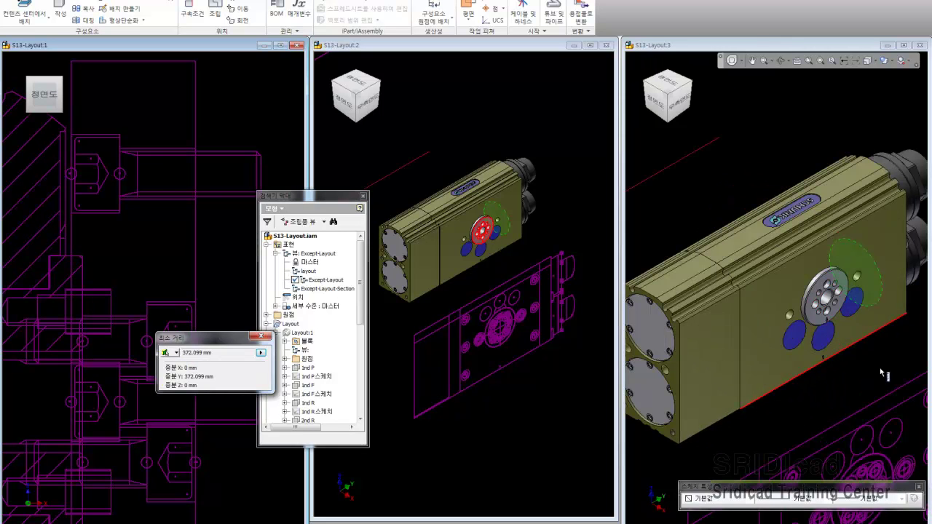
pyautogui.click(858, 277)
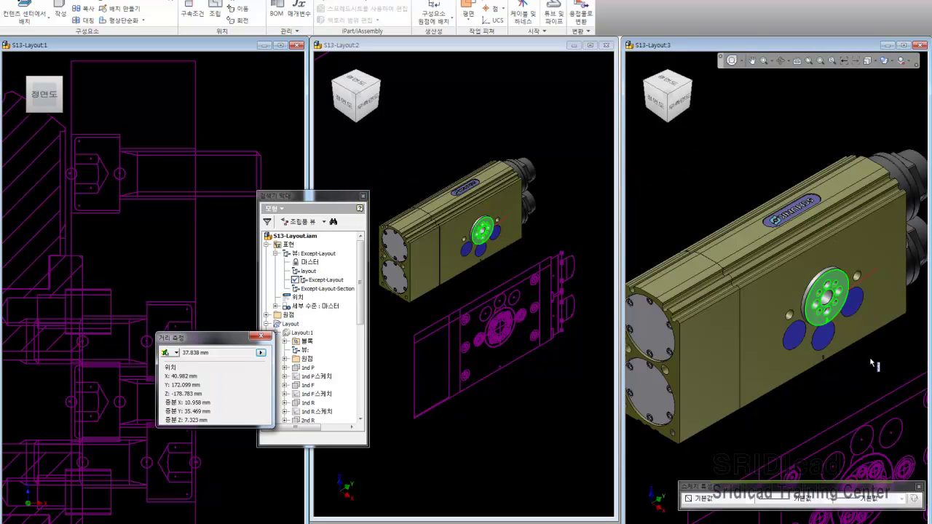
# Step: Measure the vertical line in Layout1 and copy the measured length
pyautogui.click(217, 48)
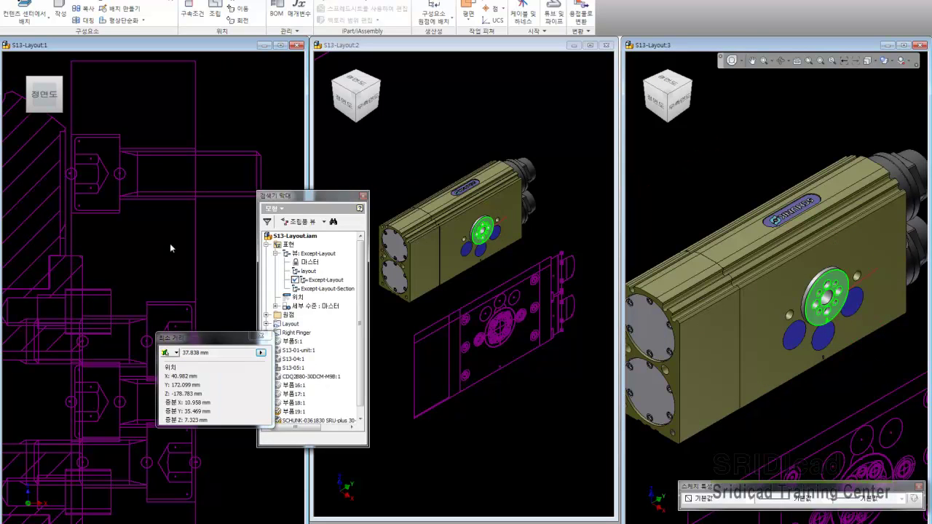
pyautogui.click(82, 266)
pyautogui.rightClick(195, 351)
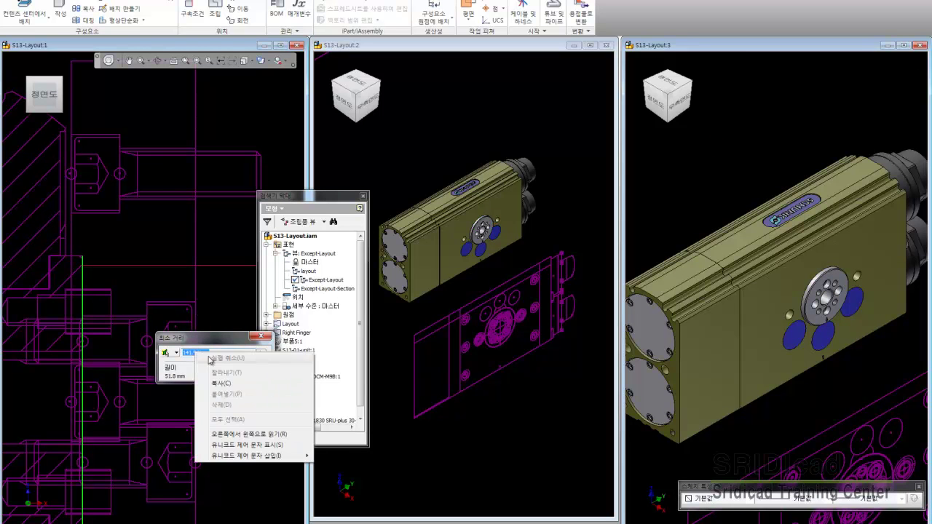
pyautogui.click(233, 382)
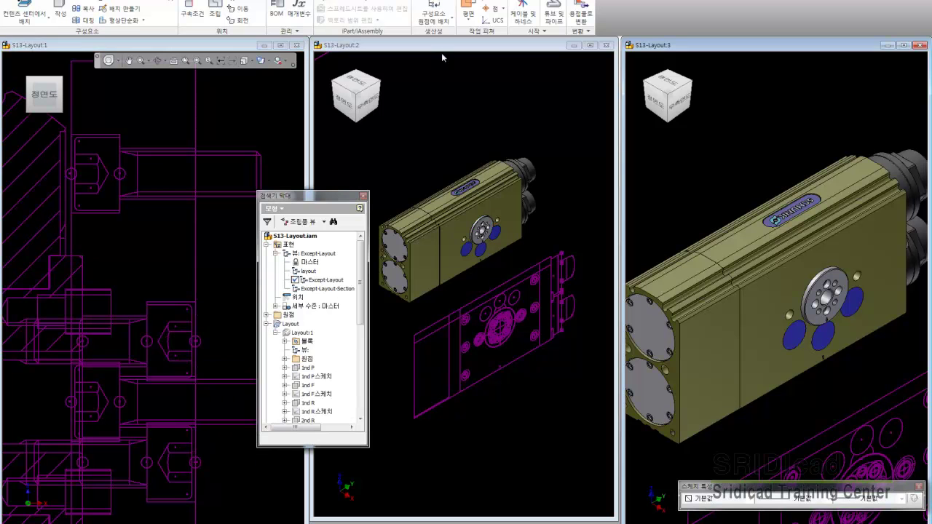
# Step: Move the olive gripper body 41.94 mm along its edge
pyautogui.click(697, 209)
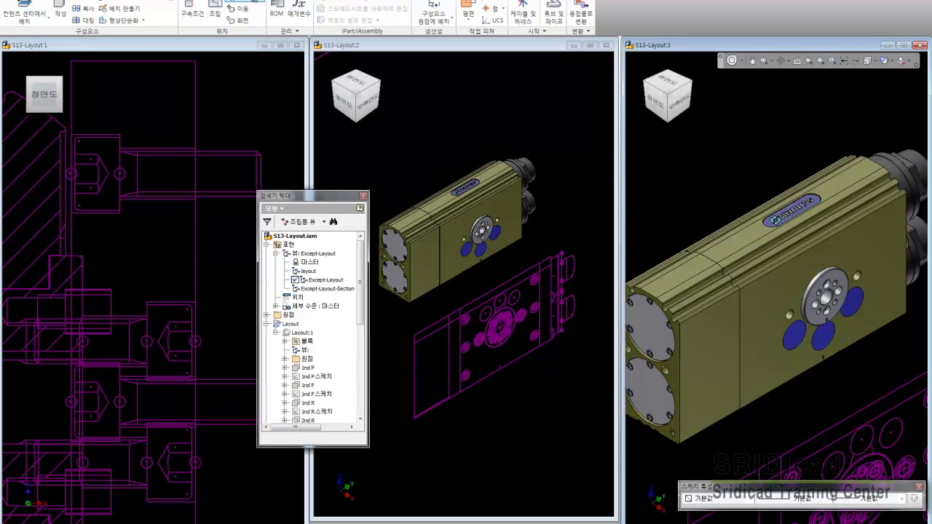
pyautogui.click(643, 294)
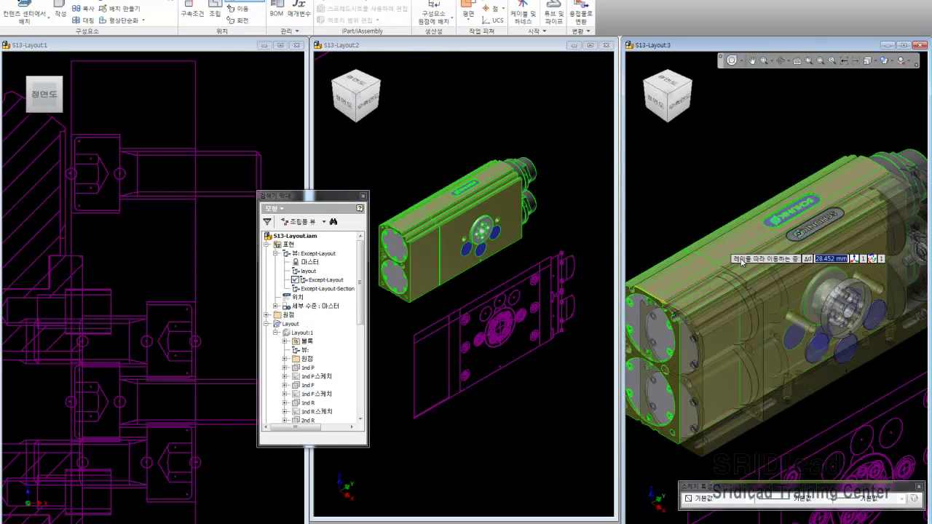
pyautogui.write('41.94')
pyautogui.press('Return')
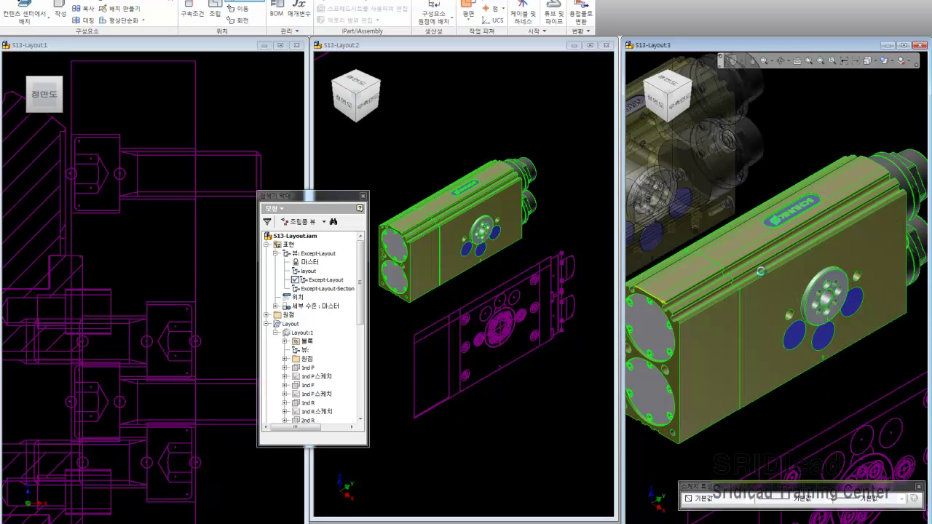
pyautogui.rightClick(762, 275)
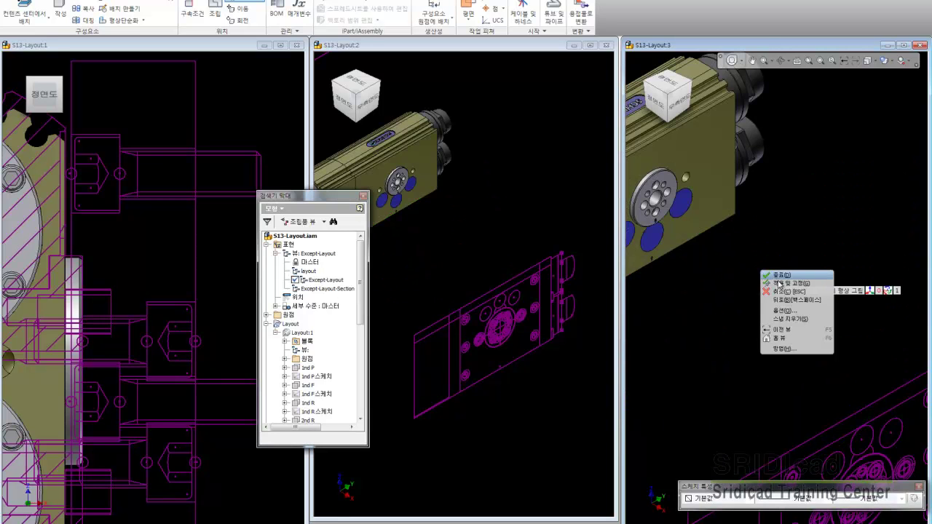
pyautogui.click(776, 282)
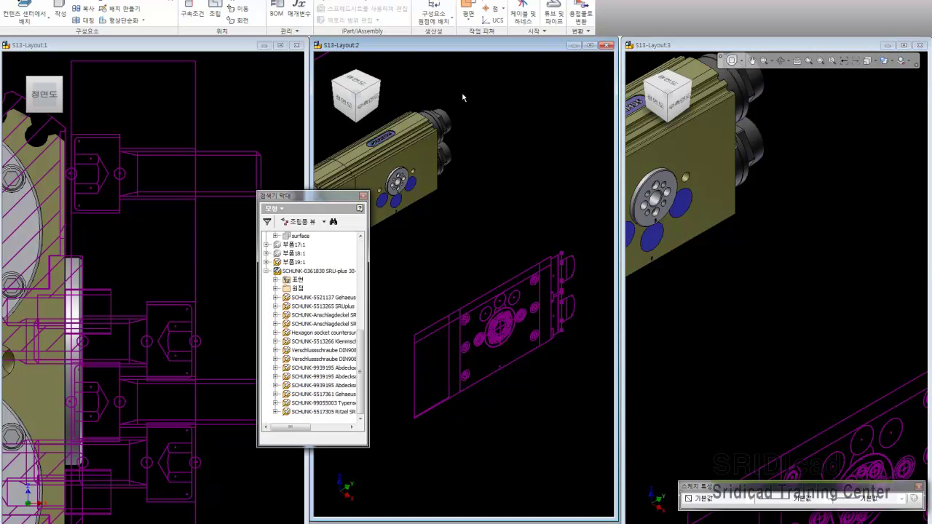
# Step: Zoom Layout2 and Layout1 to show the gripper at its new position
pyautogui.click(419, 60)
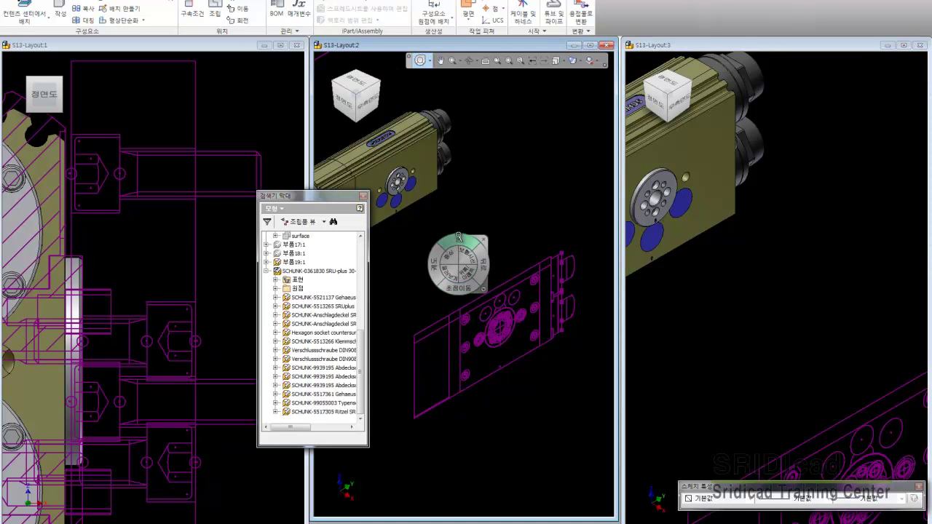
pyautogui.moveTo(468, 267); pyautogui.dragTo(459, 229)
pyautogui.moveTo(485, 275); pyautogui.dragTo(514, 281)
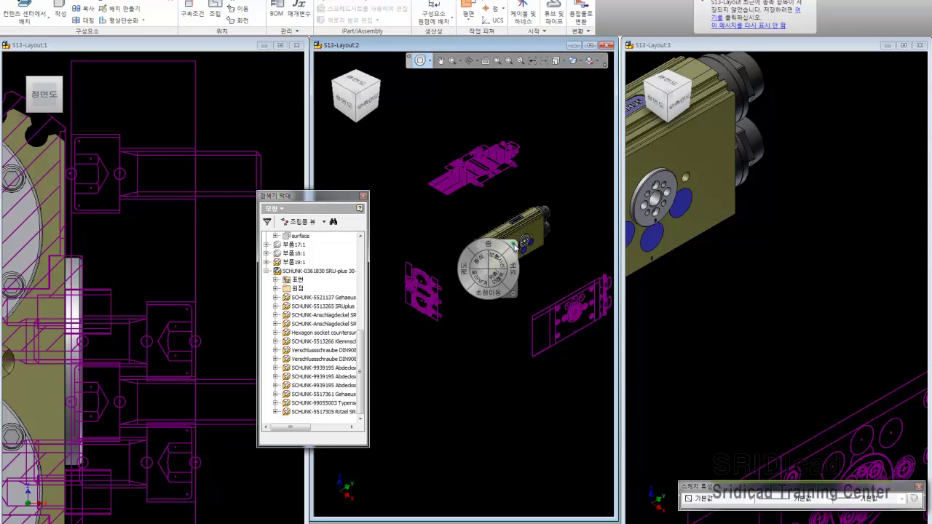
pyautogui.press('Escape')
pyautogui.scroll(3, 435, 259)
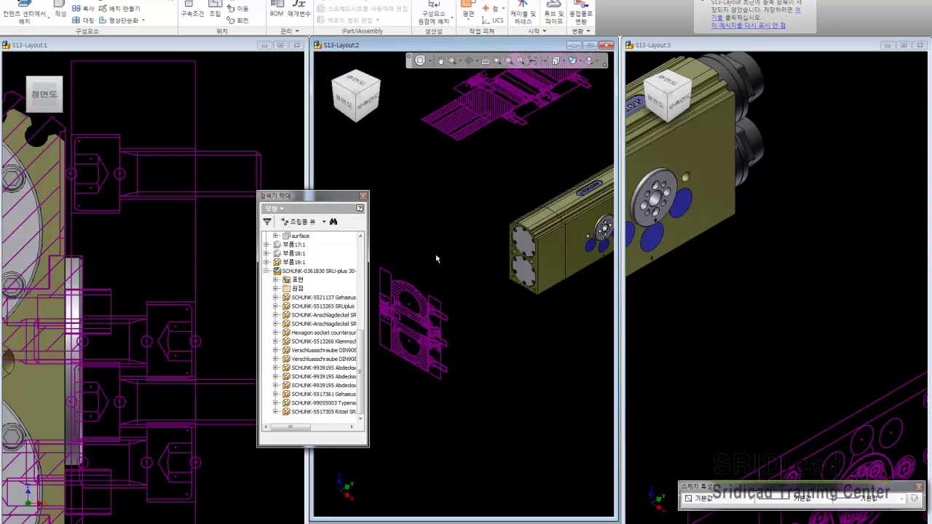
pyautogui.click(128, 238)
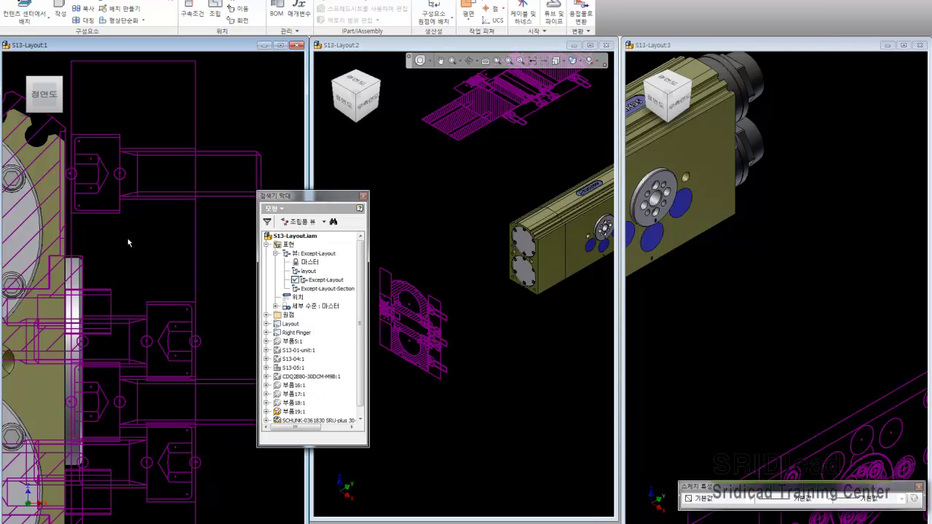
pyautogui.scroll(1, 162, 258)
pyautogui.scroll(2, 167, 262)
pyautogui.scroll(2, 176, 270)
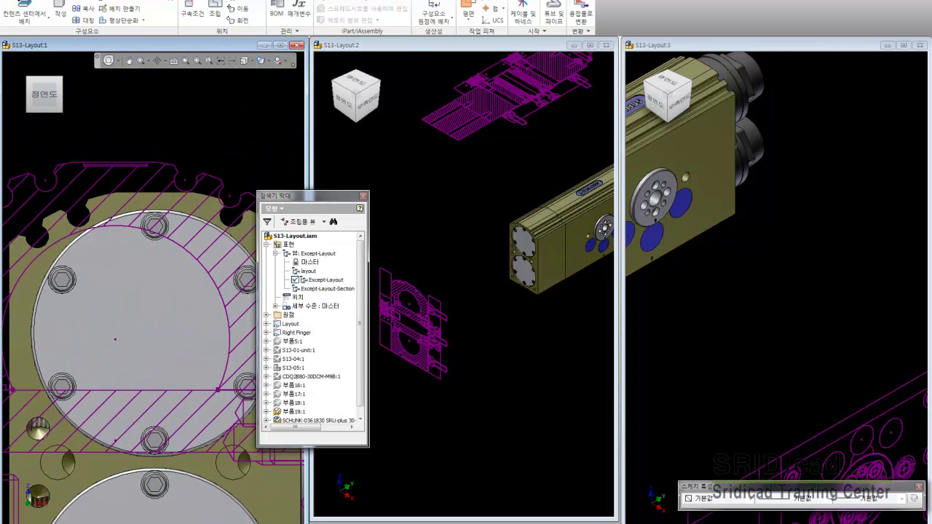
# Step: Measure the 5.341 mm minimum distance between two edges and copy it
pyautogui.click(540, 166)
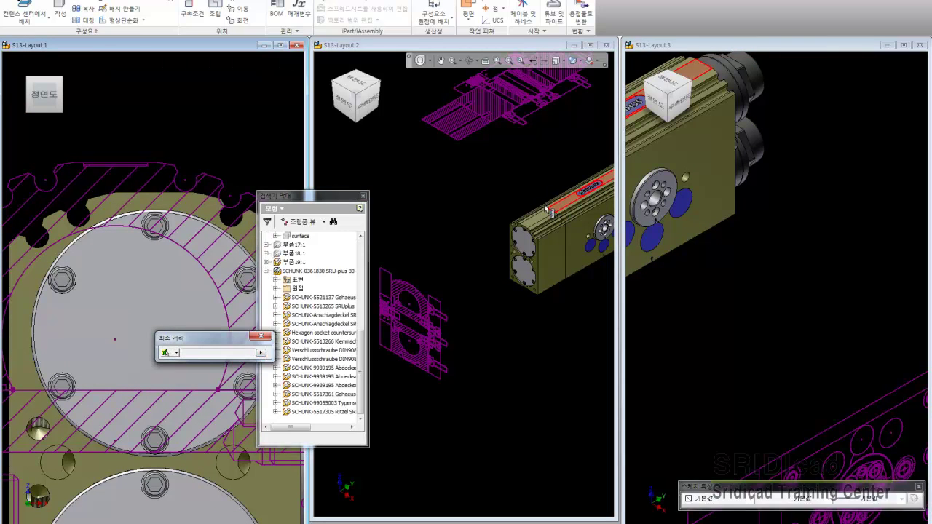
pyautogui.click(136, 151)
pyautogui.click(138, 163)
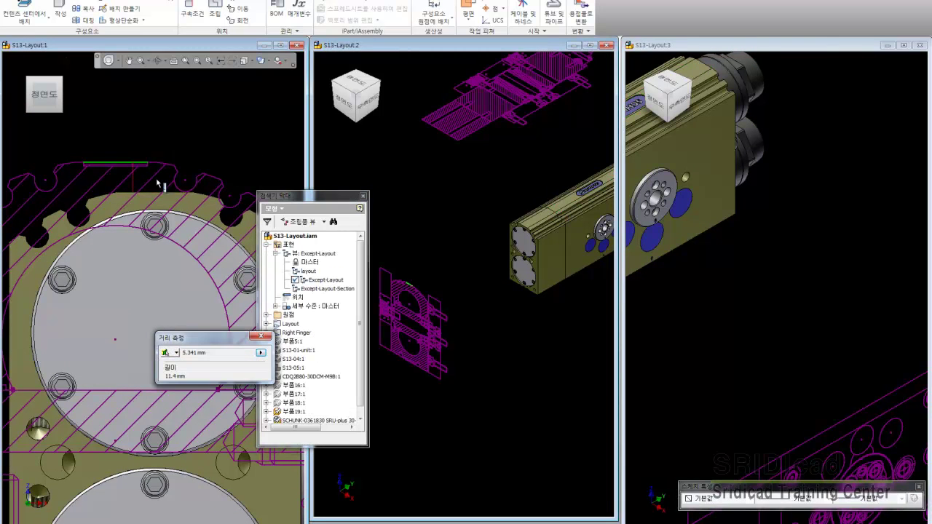
pyautogui.doubleClick(197, 353)
pyautogui.rightClick(184, 353)
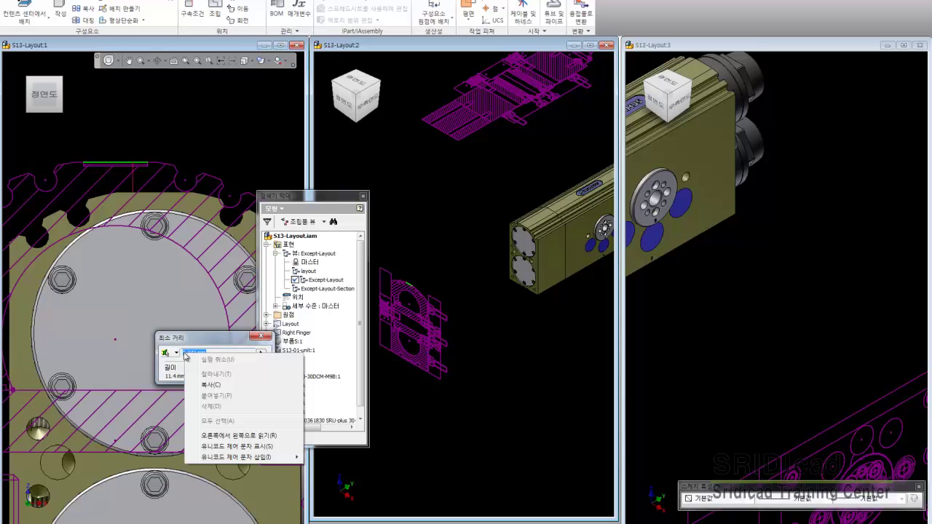
pyautogui.click(211, 384)
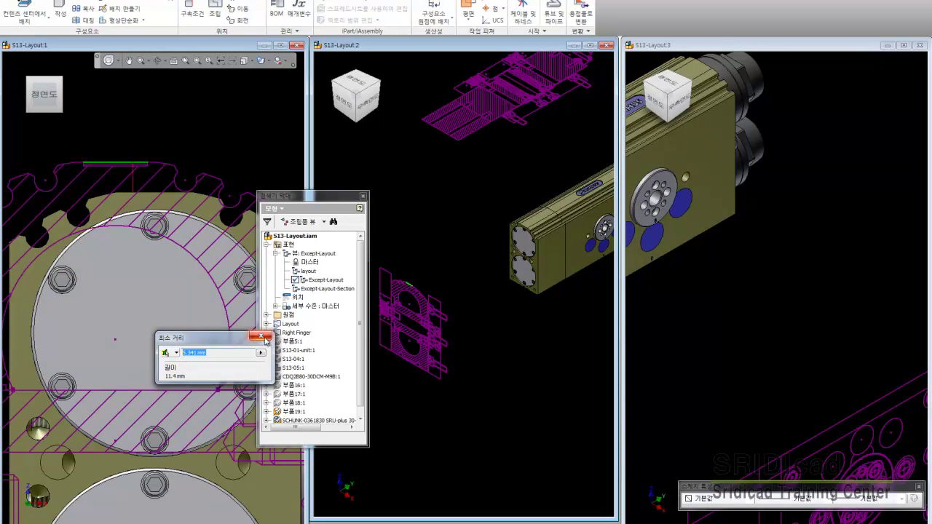
pyautogui.press('Escape')
# Step: Free-move the SCHUNK gripper assembly upward by 5.341 mm in Layout2
pyautogui.click(468, 238)
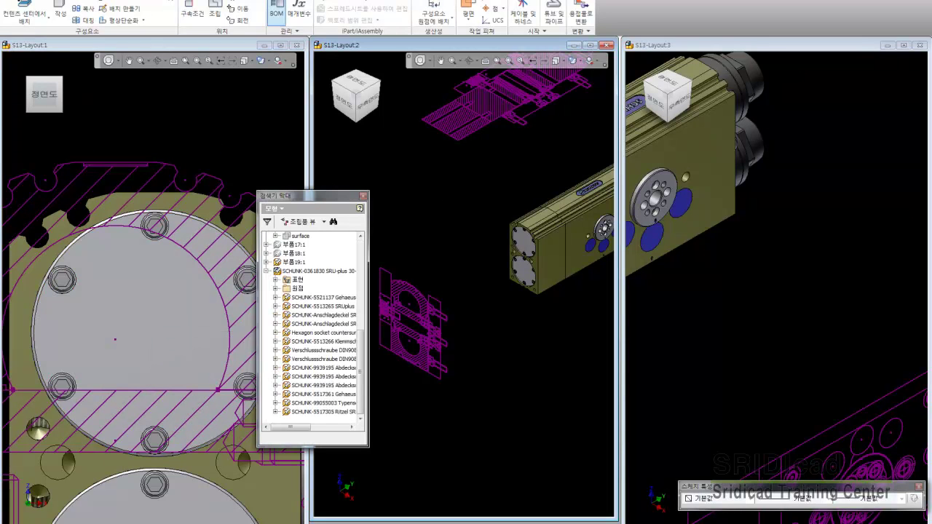
pyautogui.click(555, 267)
pyautogui.moveTo(558, 263); pyautogui.dragTo(549, 192)
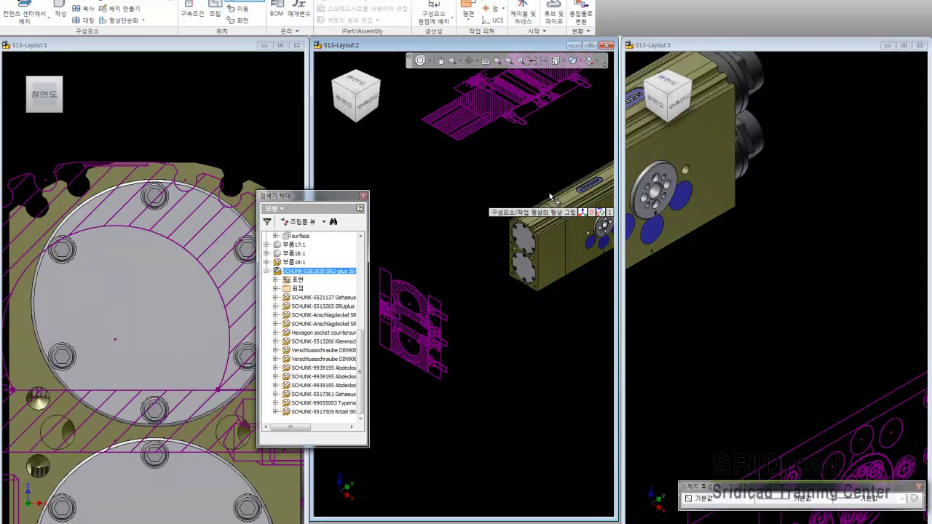
pyautogui.rightClick(487, 178)
pyautogui.click(503, 191)
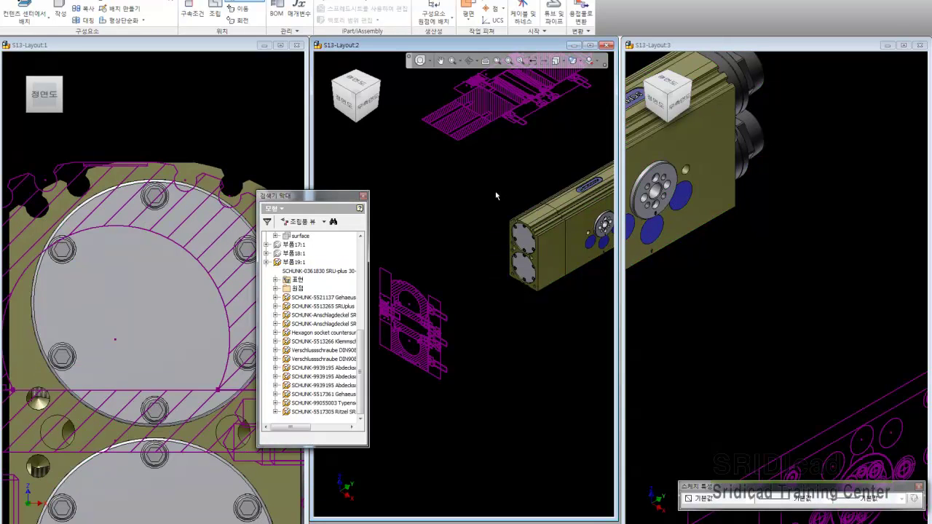
pyautogui.click(193, 121)
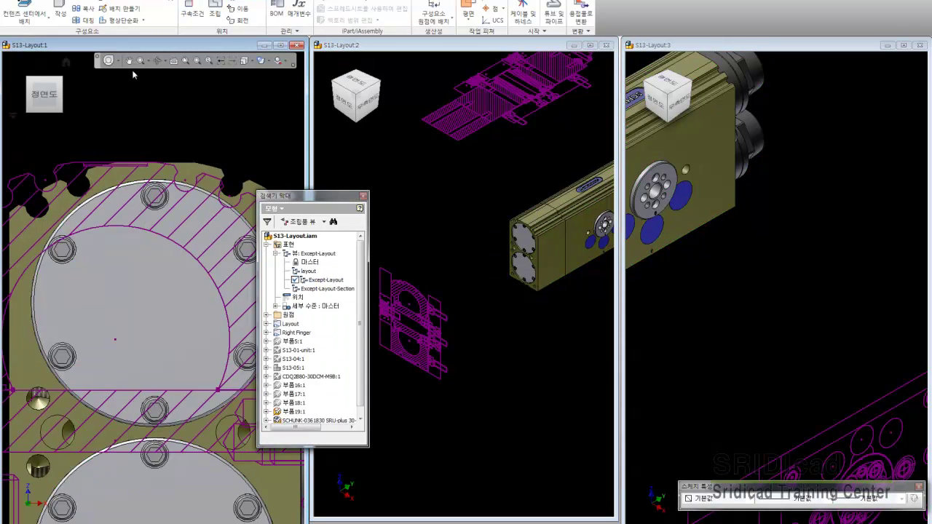
# Step: Zoom out Layout1 to show the whole two-circle part, then bring up File > Open
pyautogui.click(108, 60)
pyautogui.moveTo(104, 177); pyautogui.dragTo(104, 151)
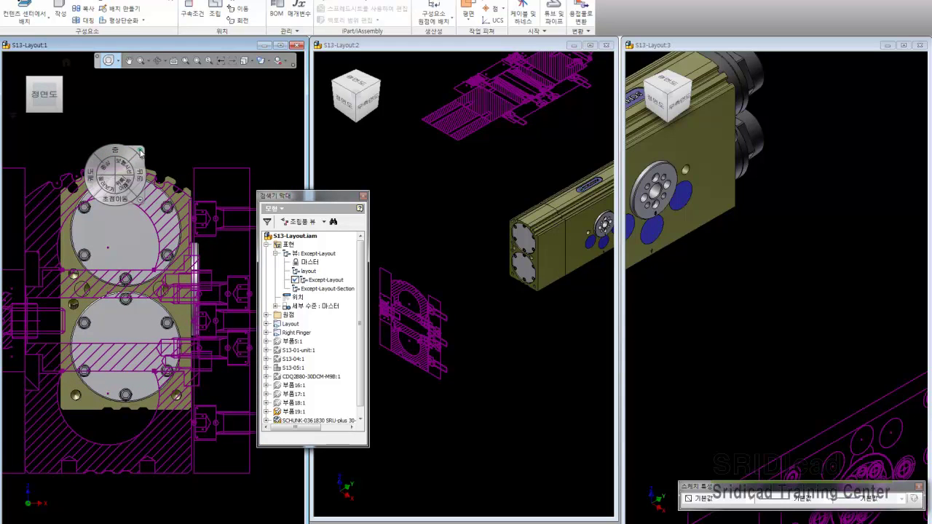
pyautogui.click(141, 150)
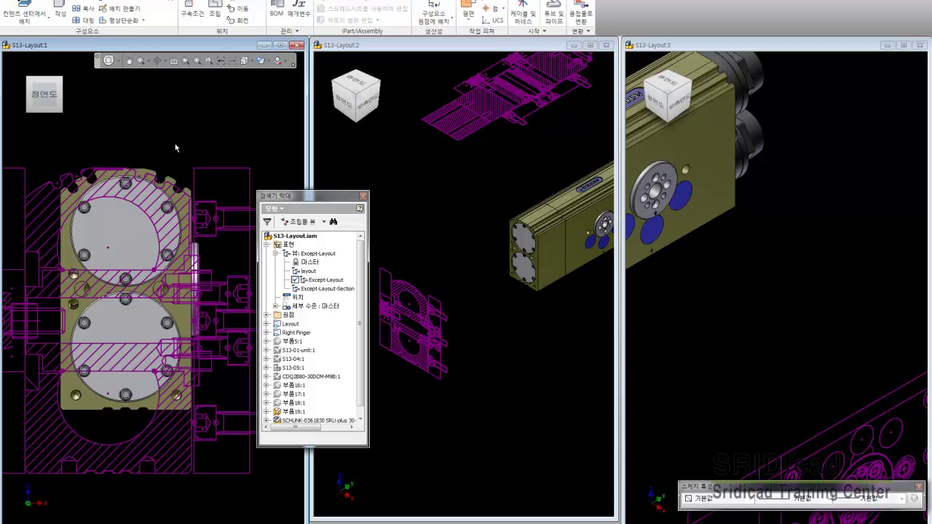
pyautogui.click(60, 7)
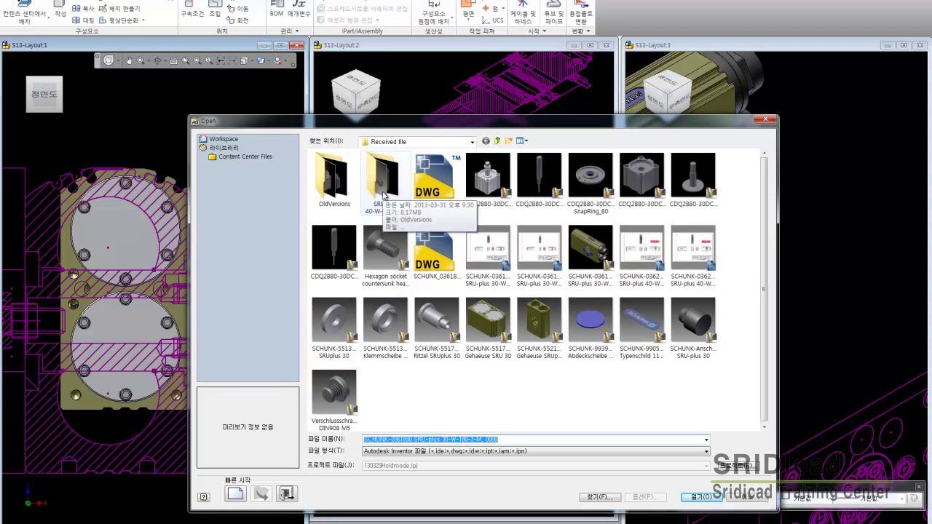
# Step: Browse into the SRU-plus 40-W-180-3-M folder, select its SCHUNK-0362230 part, and close the dialog
pyautogui.click(528, 393)
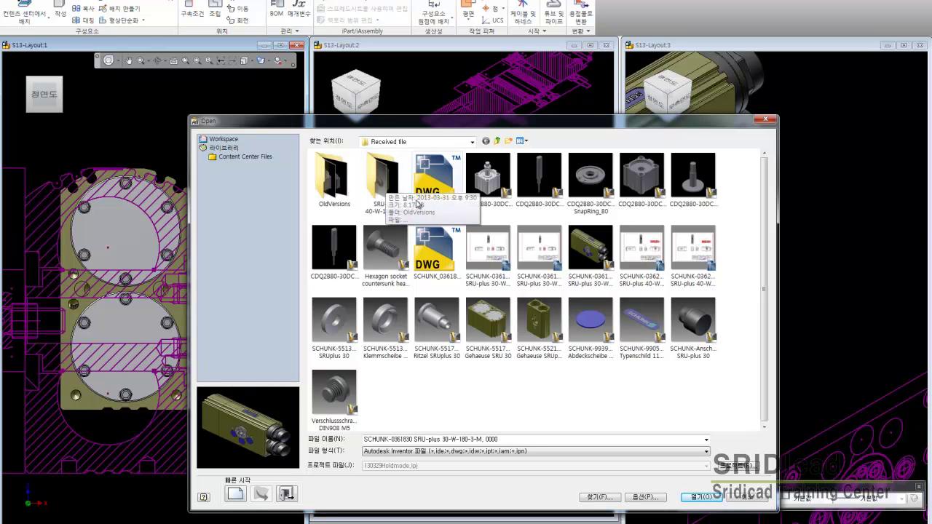
pyautogui.doubleClick(386, 189)
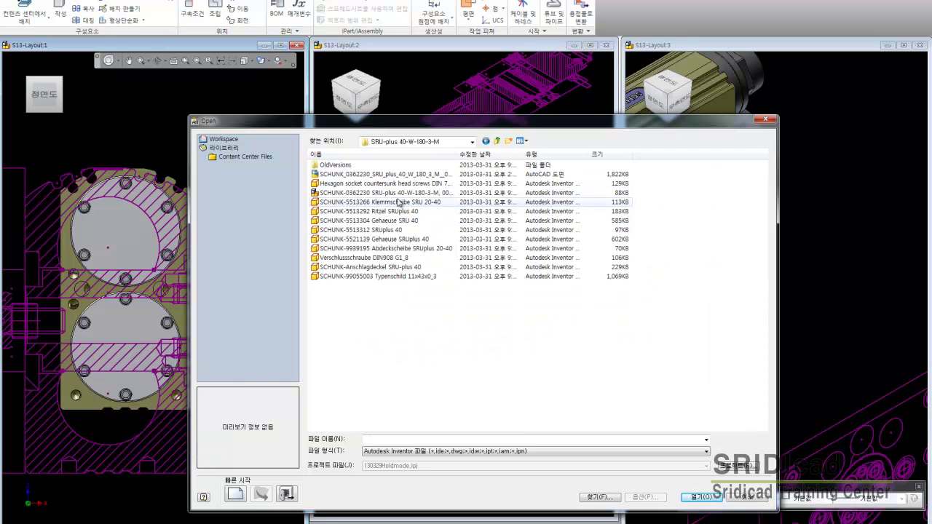
pyautogui.click(396, 195)
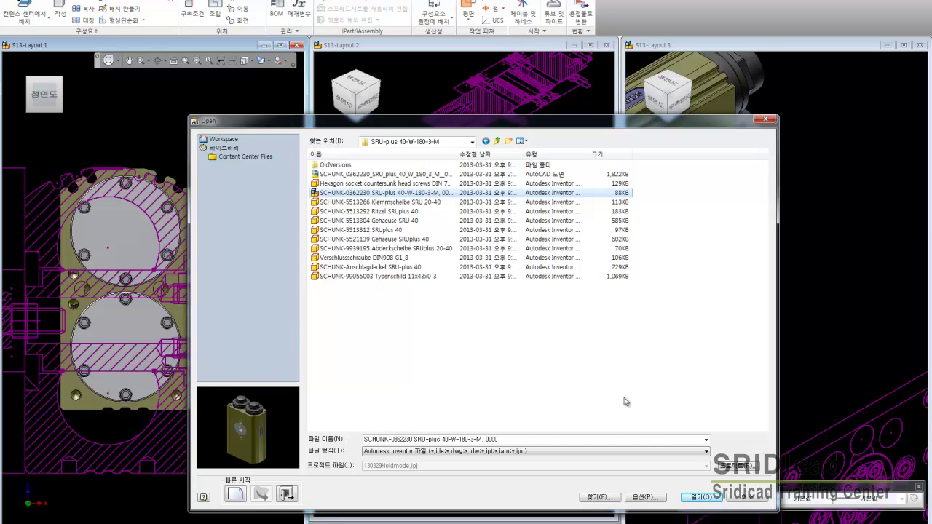
pyautogui.click(735, 501)
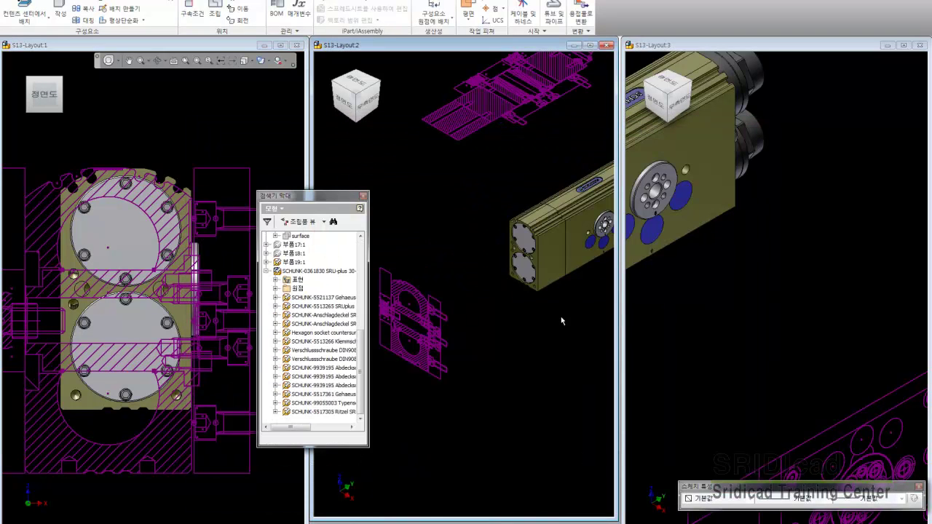
# Step: Check the SRU-plus 30 gripper's file name and location in iProperties, then close them
pyautogui.click(529, 260)
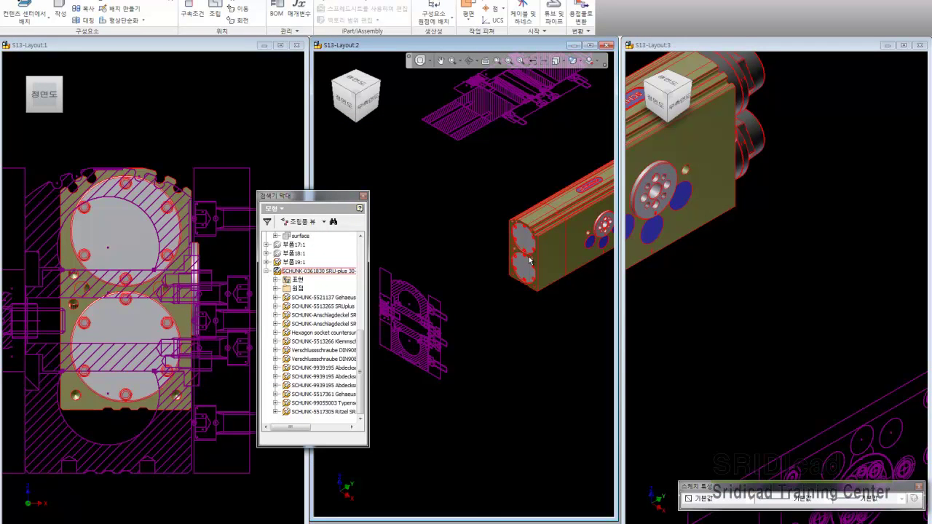
pyautogui.rightClick(529, 260)
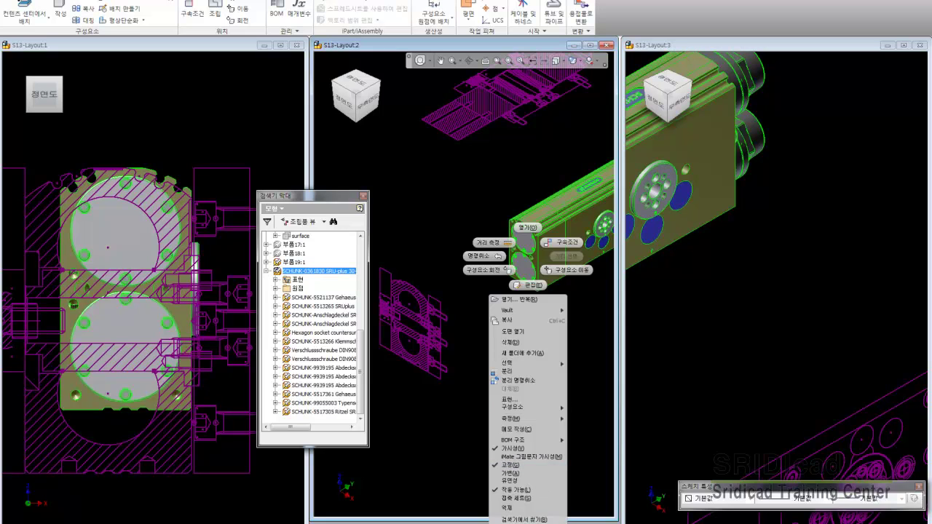
pyautogui.click(523, 519)
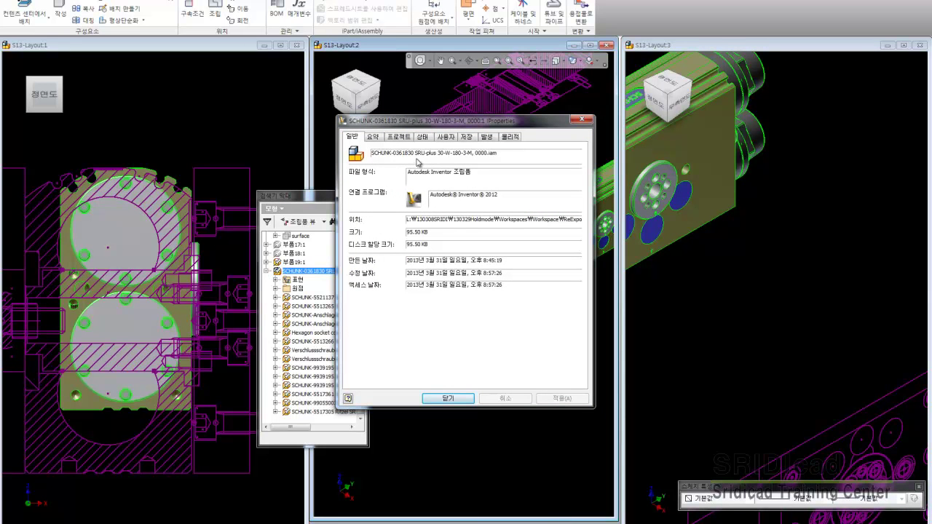
pyautogui.moveTo(445, 153); pyautogui.dragTo(386, 155)
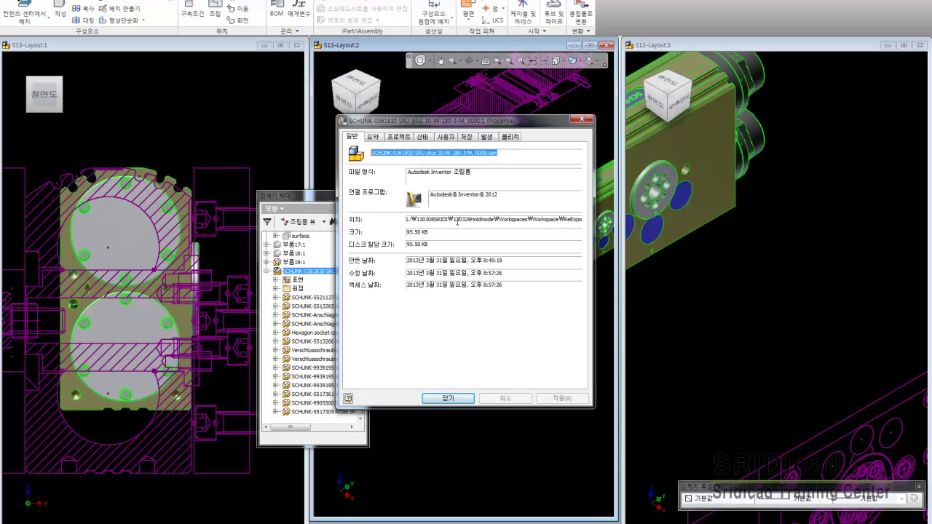
pyautogui.moveTo(457, 220); pyautogui.dragTo(674, 235)
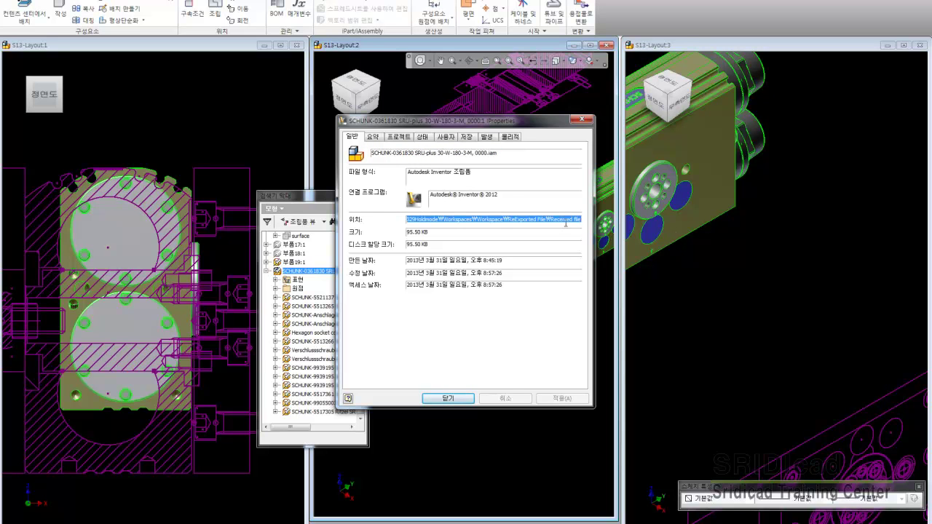
pyautogui.click(529, 219)
pyautogui.click(582, 120)
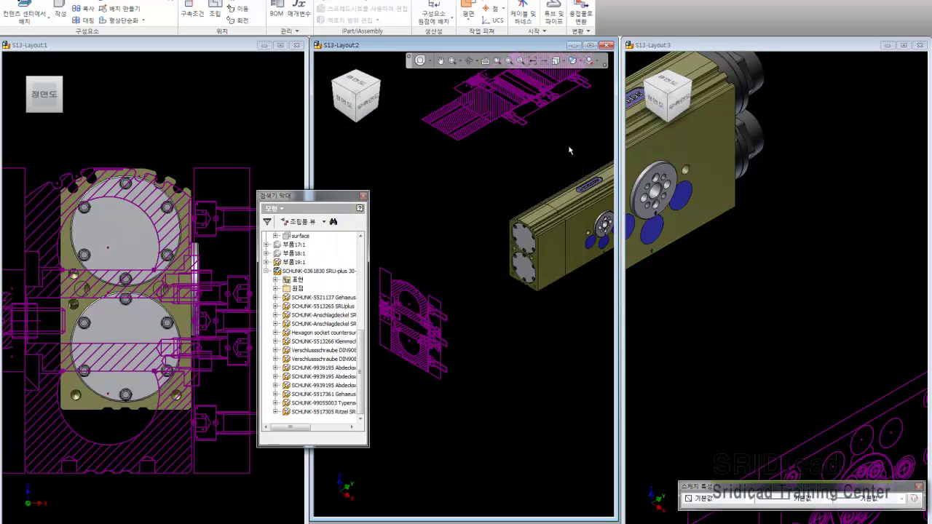
pyautogui.rightClick(558, 211)
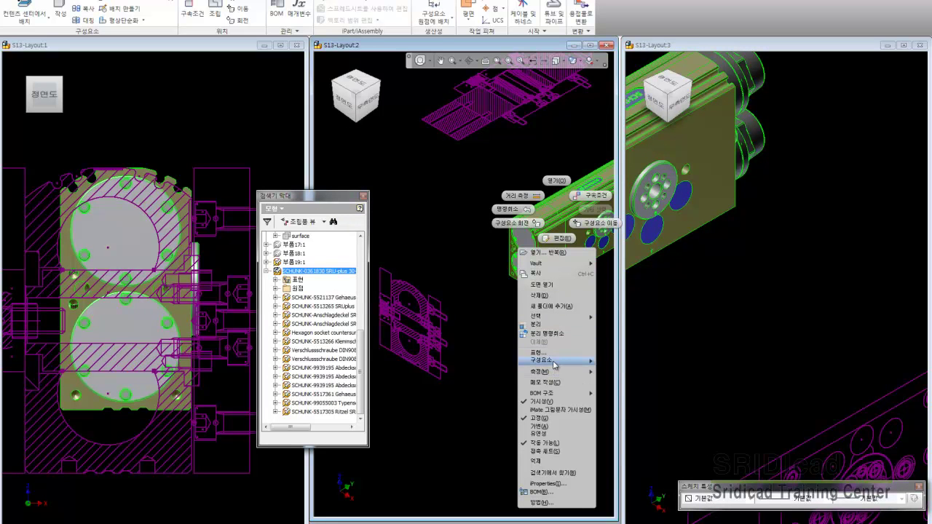
pyautogui.moveTo(541, 359)
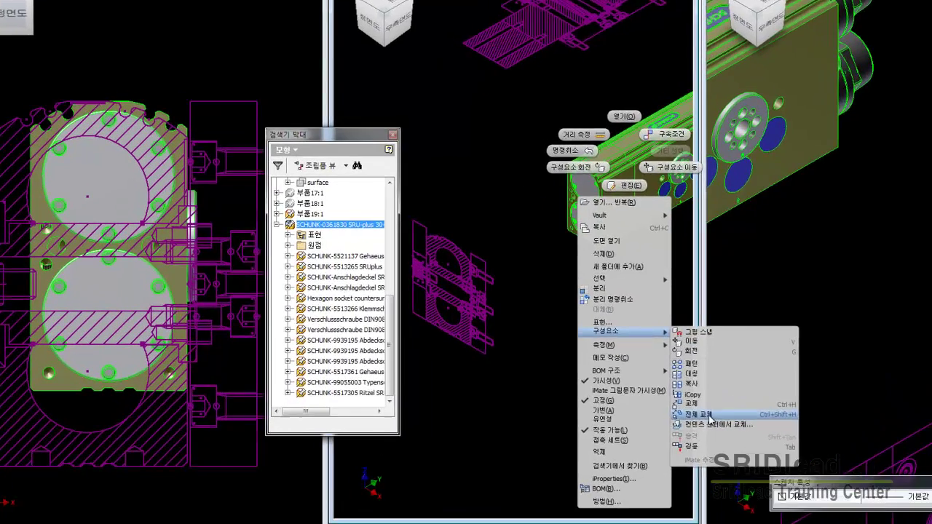
# Step: Replace the gripper with SCHUNK-0362230 SRU-plus 40-W-180-3-M, accepting the constraint warning
pyautogui.click(709, 417)
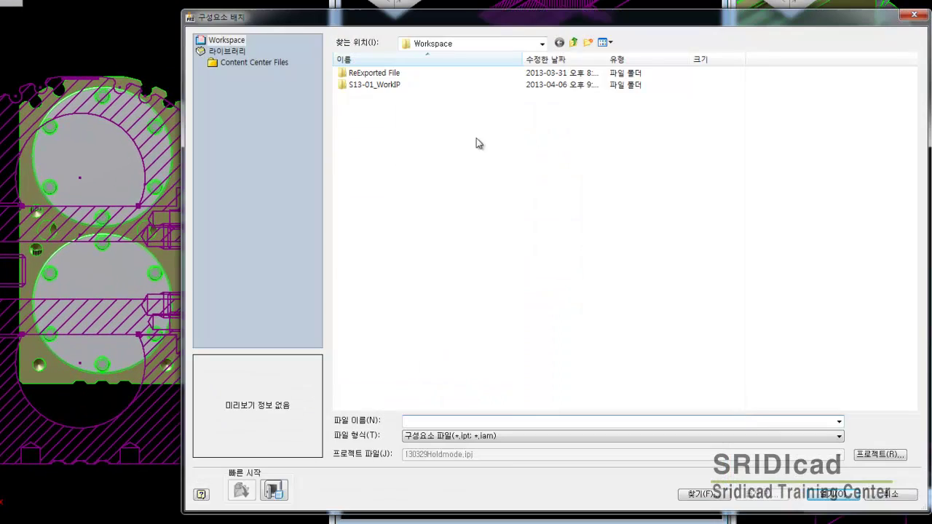
pyautogui.doubleClick(390, 78)
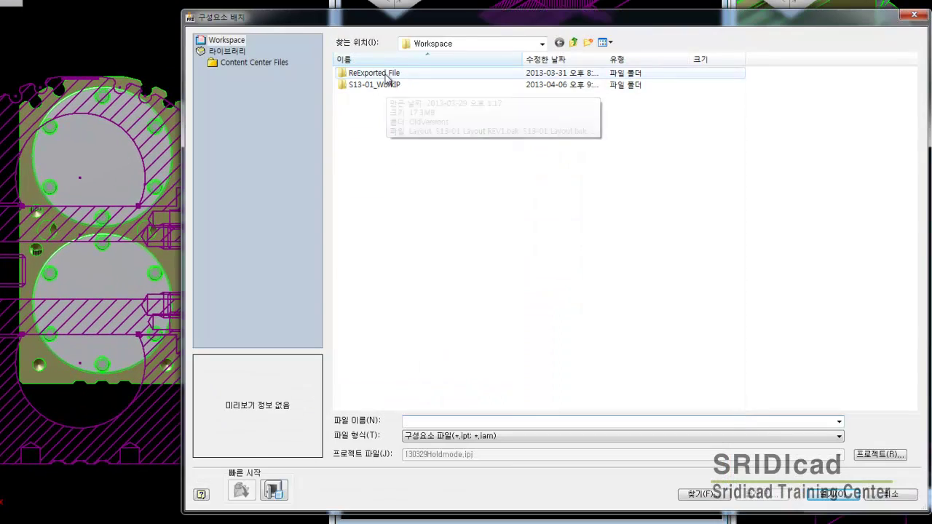
pyautogui.doubleClick(385, 85)
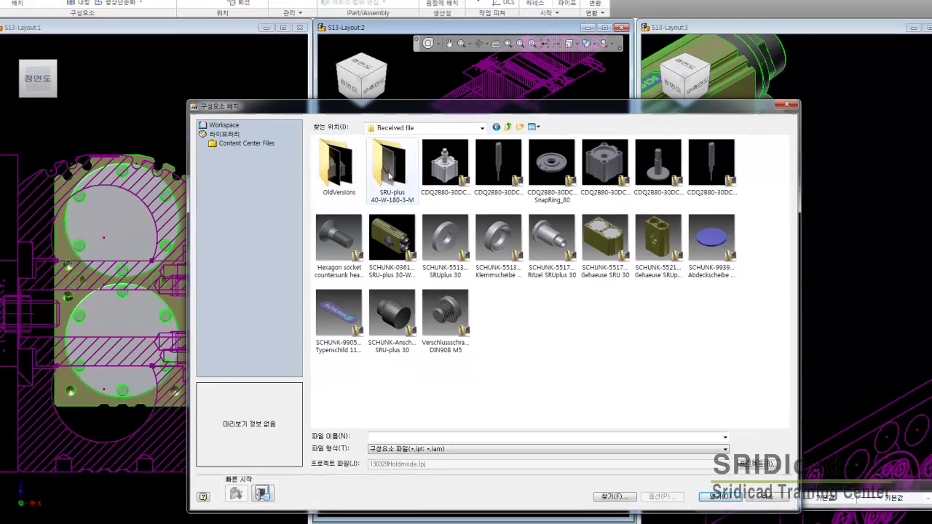
pyautogui.doubleClick(383, 178)
pyautogui.click(366, 185)
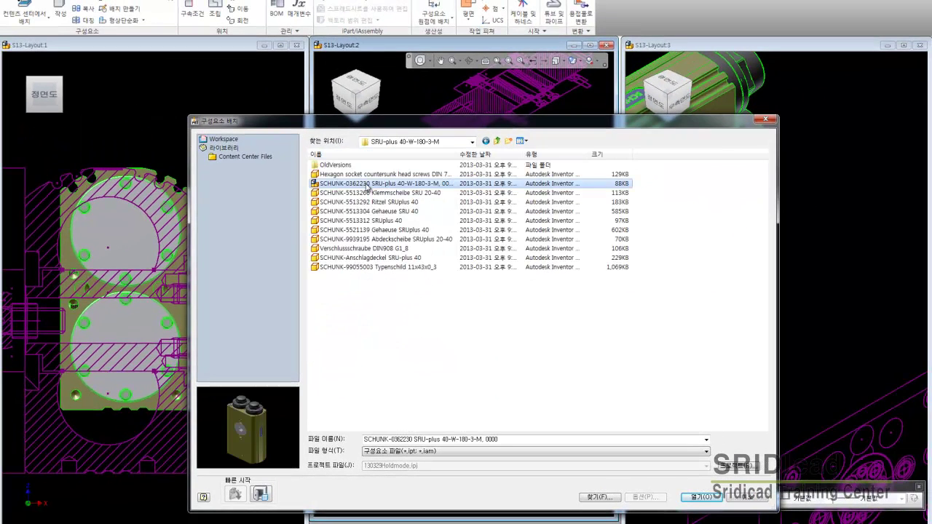
pyautogui.click(697, 495)
pyautogui.click(462, 291)
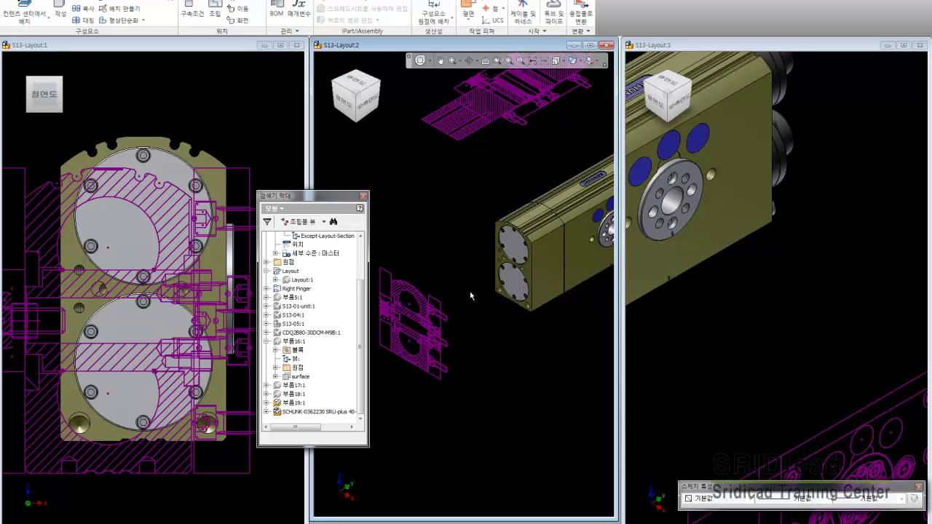
pyautogui.click(234, 163)
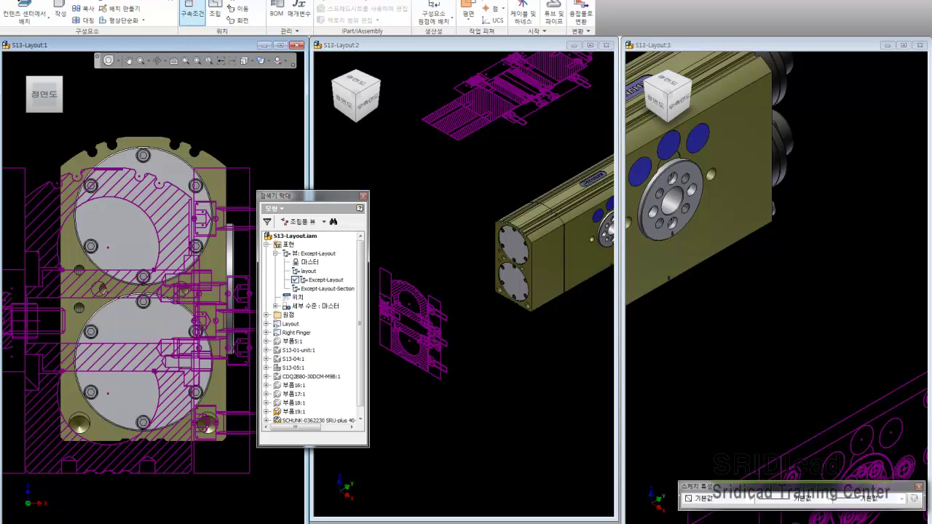
pyautogui.press('m')
pyautogui.click(235, 281)
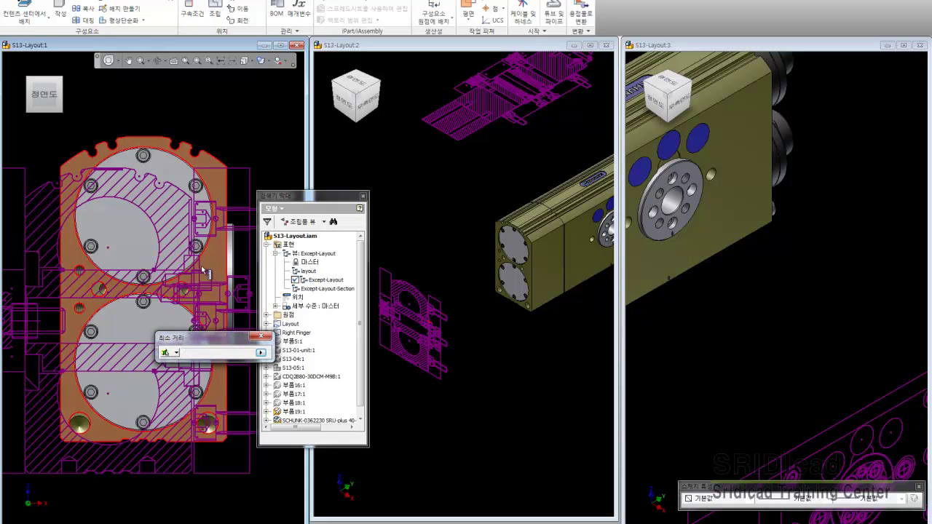
pyautogui.click(200, 264)
pyautogui.click(546, 270)
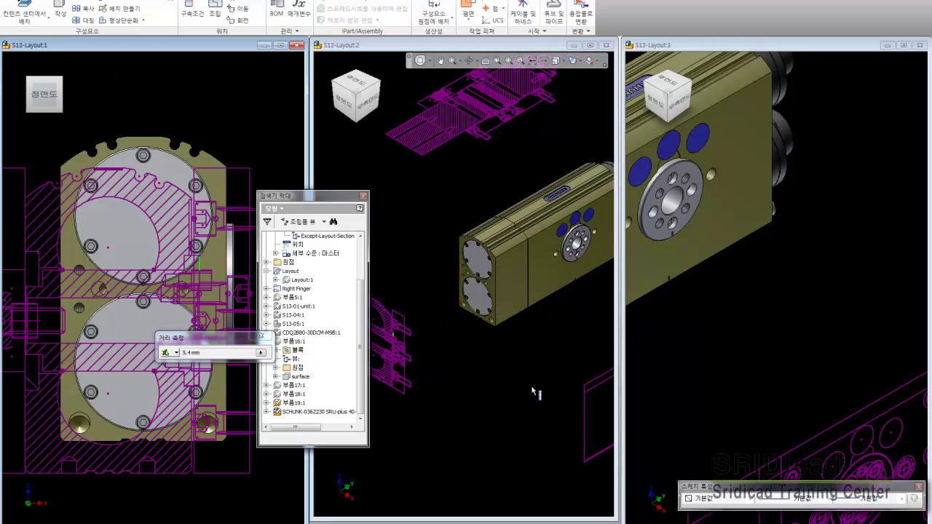
pyautogui.click(586, 235)
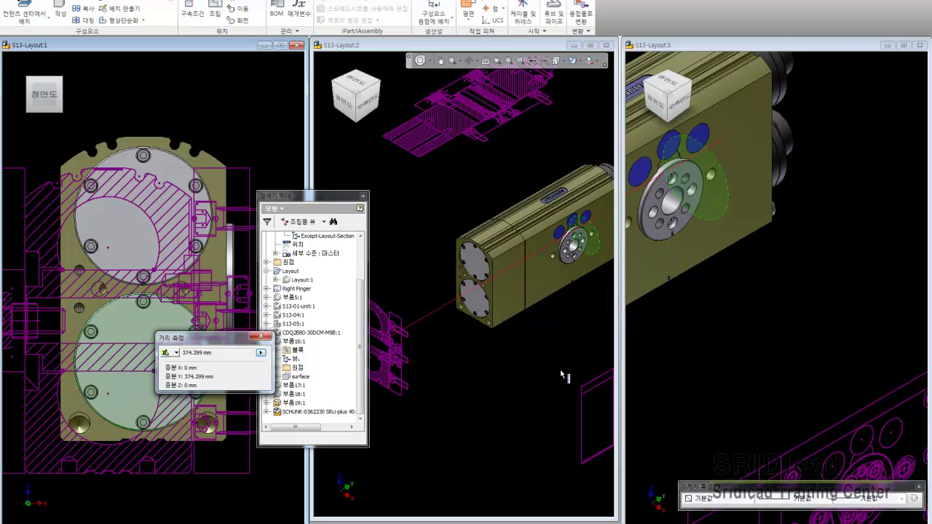
pyautogui.click(592, 281)
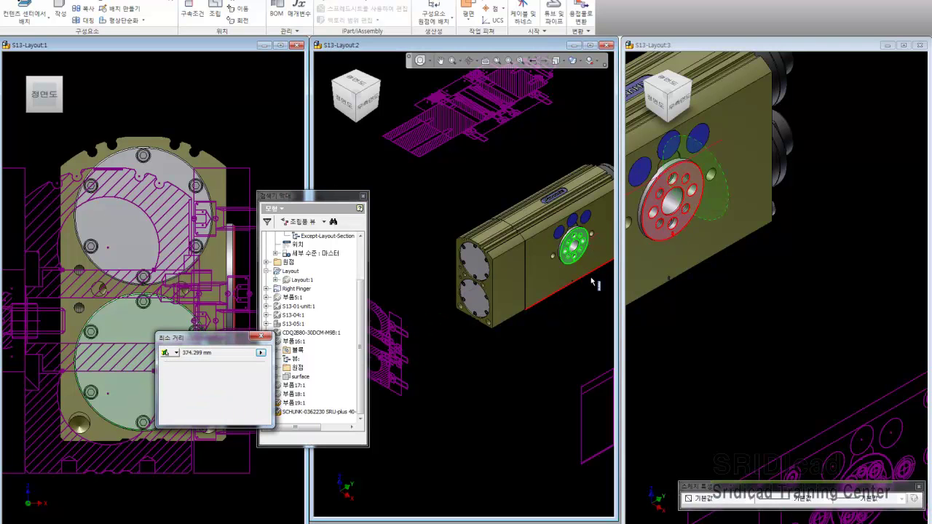
pyautogui.click(255, 147)
pyautogui.click(217, 271)
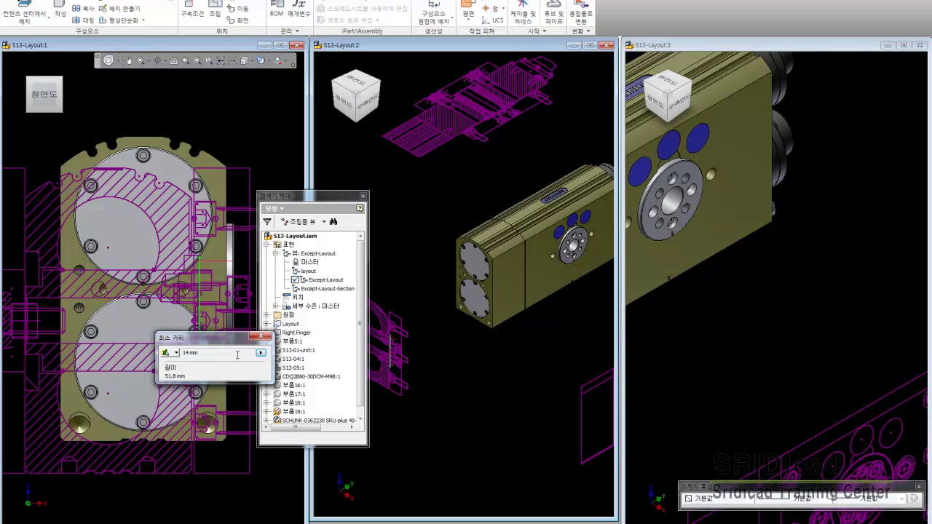
pyautogui.rightClick(192, 351)
pyautogui.click(224, 346)
pyautogui.click(262, 336)
pyautogui.click(495, 377)
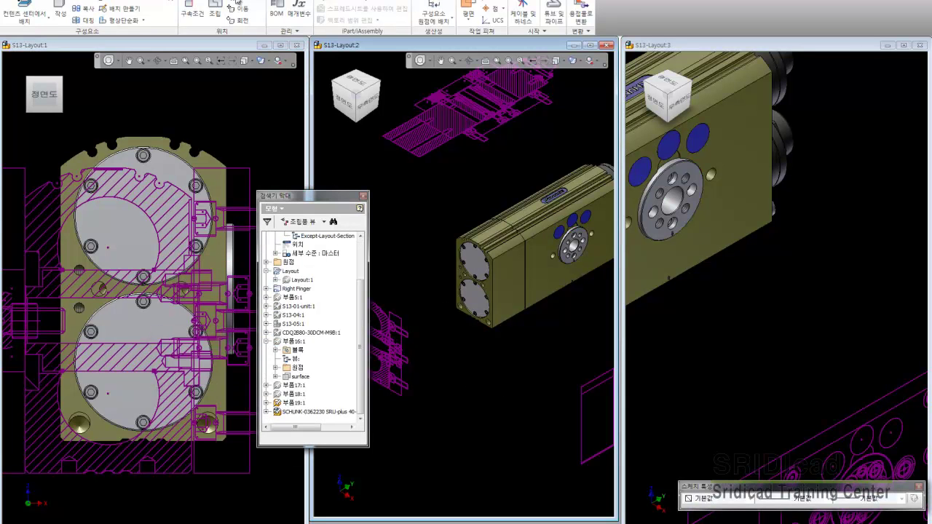
# Step: Move the SRU-plus 40 gripper -64.823 mm along its axis and apply the move
pyautogui.click(474, 245)
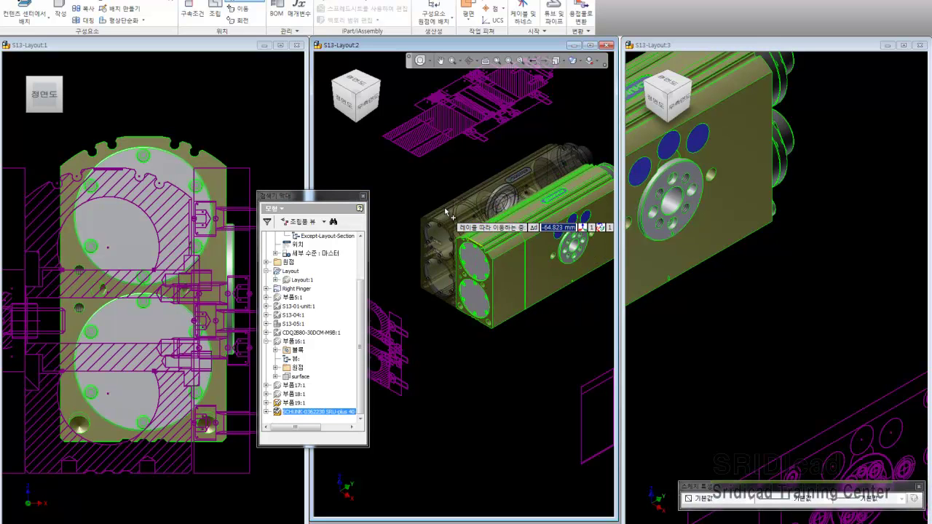
pyautogui.press('Return')
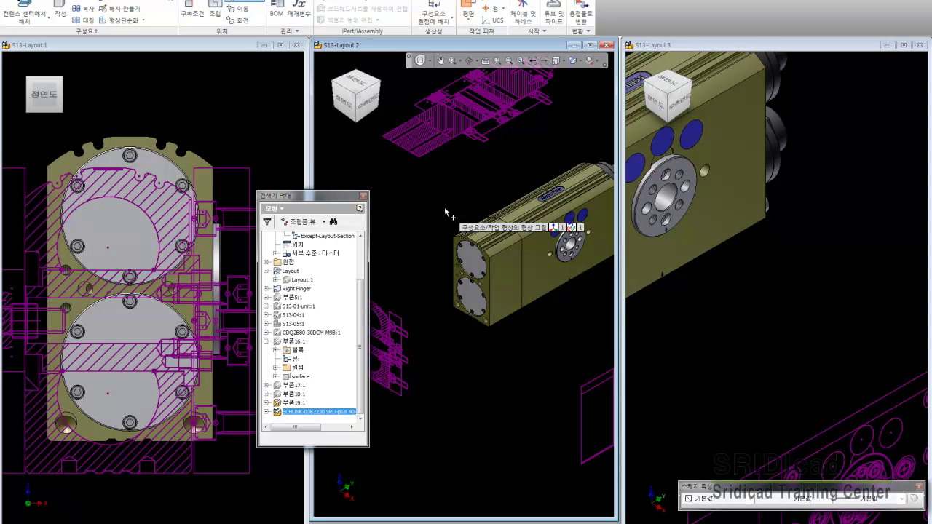
pyautogui.rightClick(446, 210)
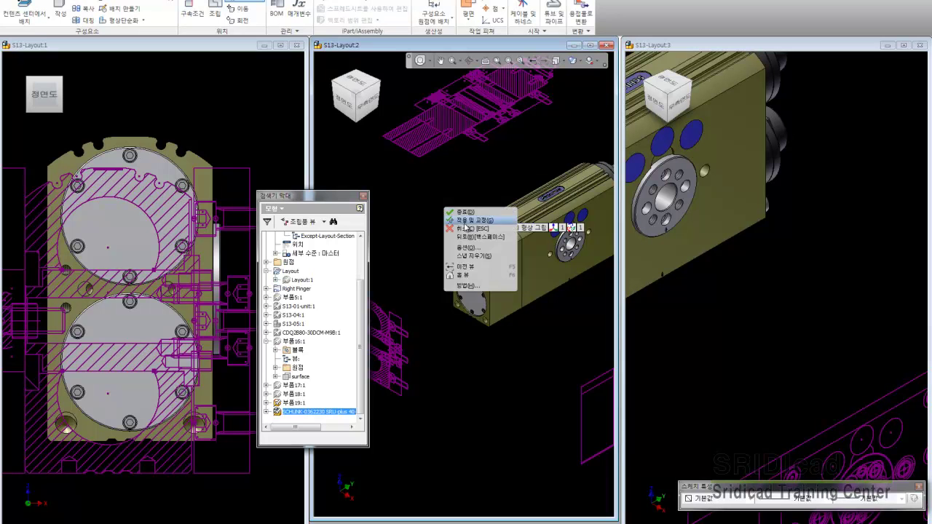
pyautogui.click(447, 227)
# Step: Zoom the third layout view in on the relocated gripper
pyautogui.click(818, 357)
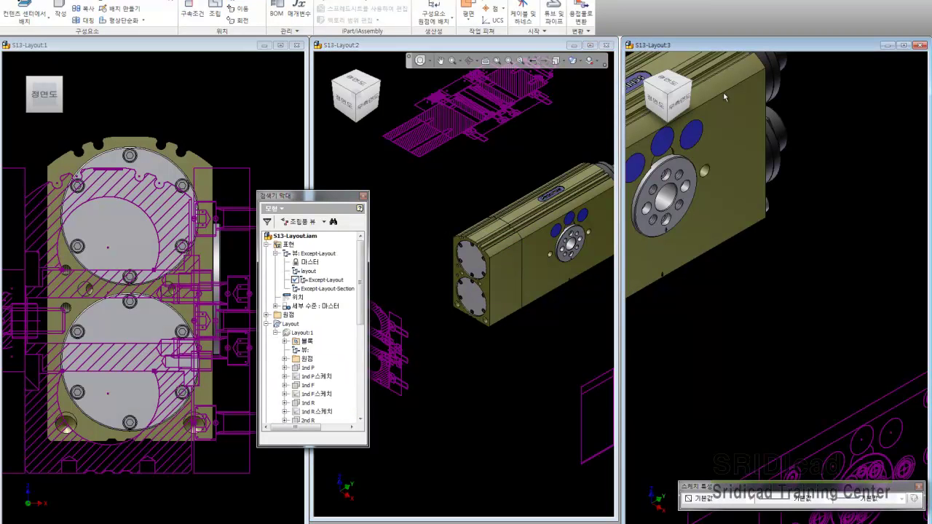
pyautogui.click(732, 61)
pyautogui.moveTo(790, 248)
pyautogui.mouseDown()
pyautogui.moveTo(783, 182)
pyautogui.moveTo(791, 206)
pyautogui.mouseUp()
pyautogui.moveTo(701, 212); pyautogui.dragTo(738, 291)
# Step: Zoom the first layout view near the gripper, then start Measure Distance in the second view
pyautogui.click(754, 247)
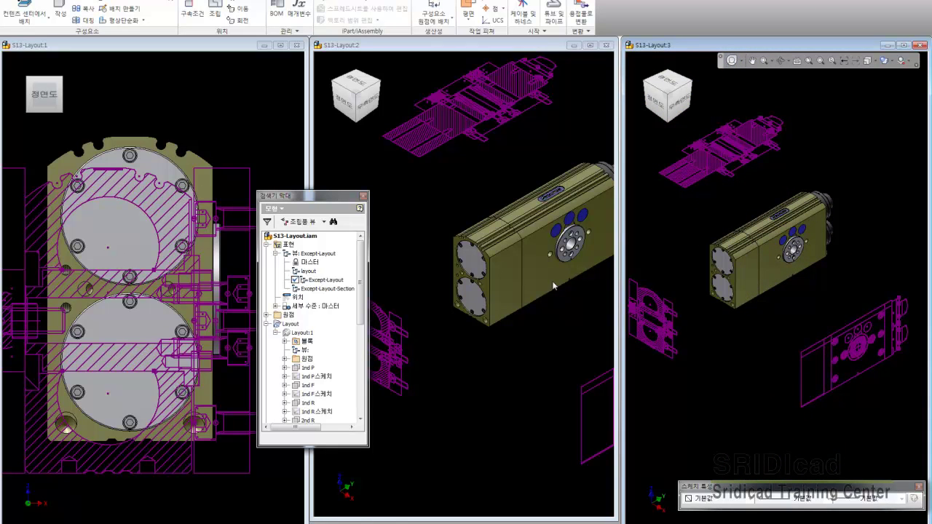
pyautogui.click(253, 150)
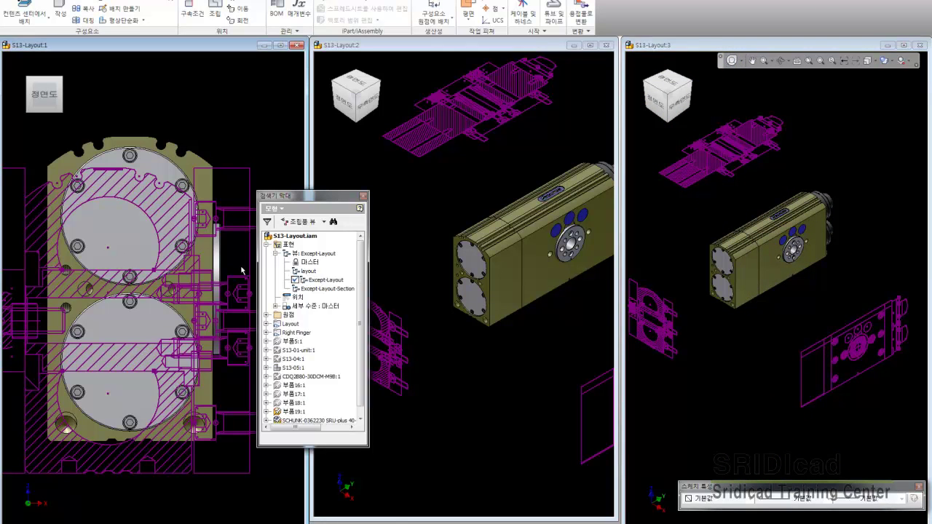
pyautogui.click(128, 60)
pyautogui.moveTo(200, 165)
pyautogui.mouseDown()
pyautogui.moveTo(196, 187)
pyautogui.moveTo(212, 189)
pyautogui.mouseUp()
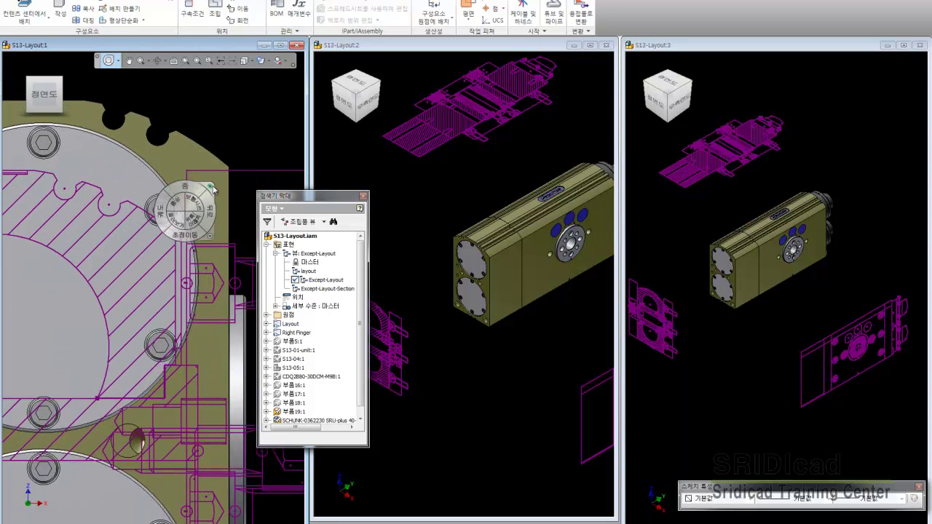
pyautogui.click(524, 240)
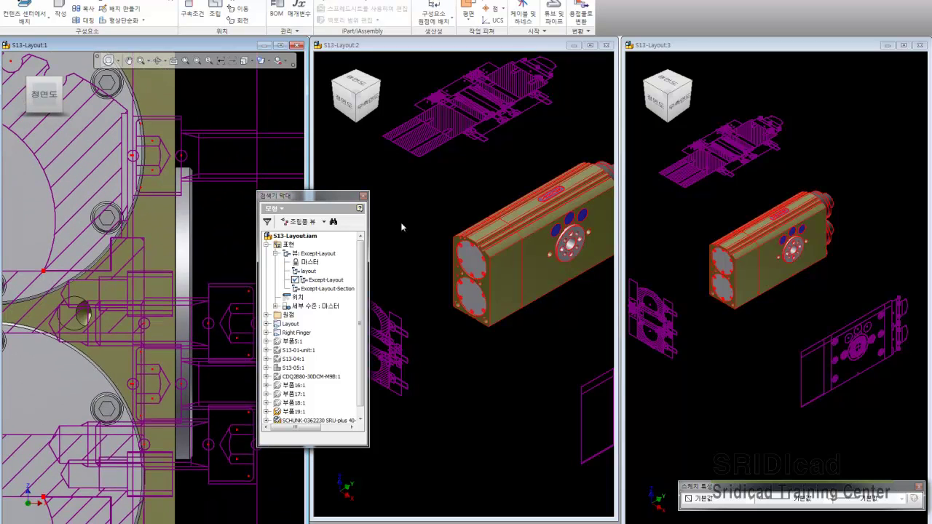
pyautogui.click(427, 204)
pyautogui.press('m')
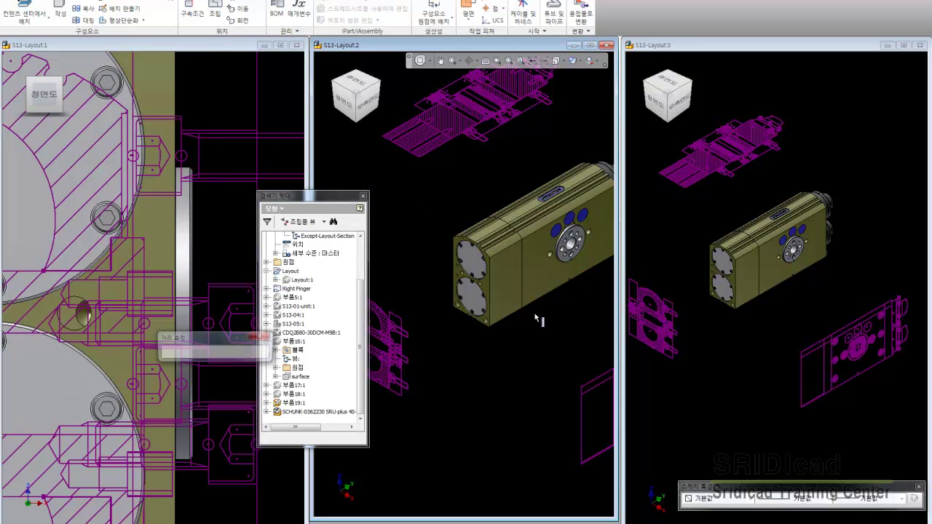
# Step: Measure from the gripper's round boss face to a second point, then close Measure
pyautogui.click(570, 246)
pyautogui.click(208, 48)
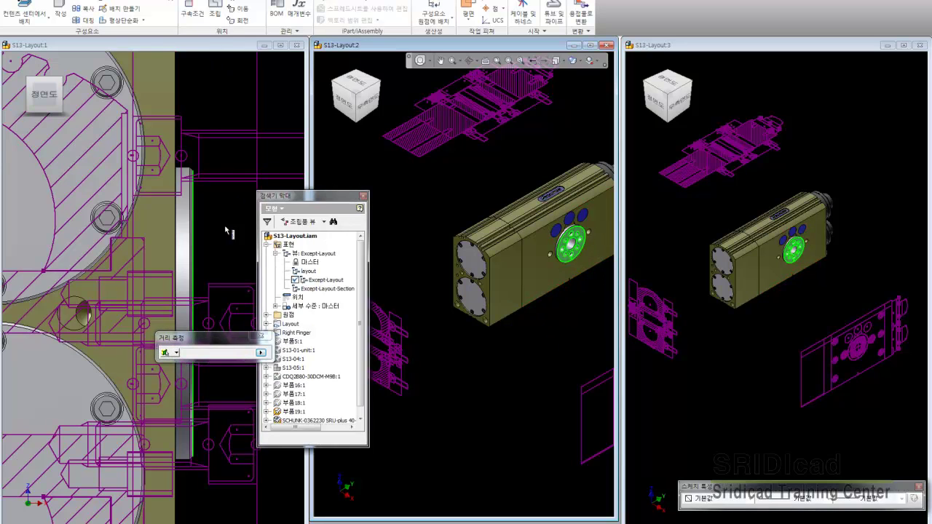
pyautogui.click(144, 237)
pyautogui.rightClick(195, 355)
pyautogui.click(213, 382)
# Step: Select the SRU-plus 40 gripper and slide it along its axis
pyautogui.click(261, 335)
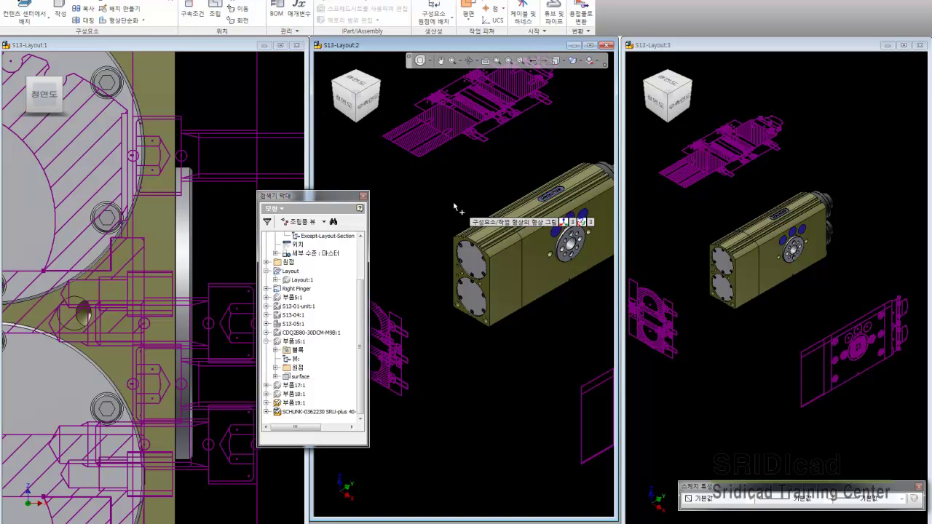
pyautogui.click(471, 242)
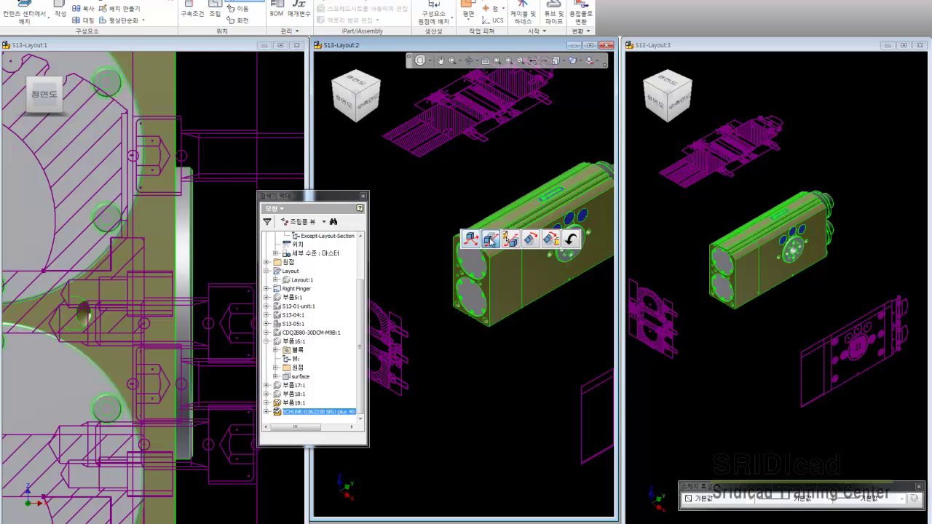
pyautogui.moveTo(491, 241); pyautogui.dragTo(441, 205)
# Step: Enter an 8.659 mm offset and commit the gripper move
pyautogui.write('8.659')
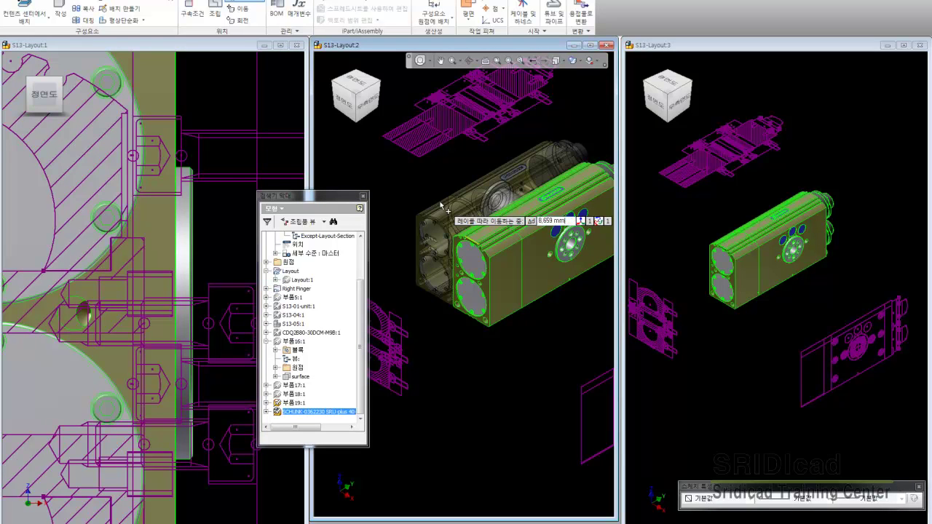
pyautogui.press('Return')
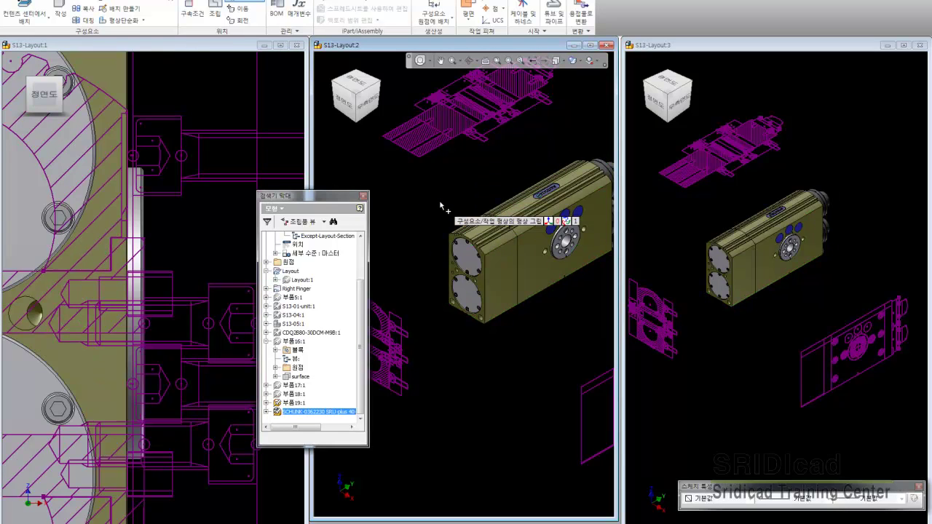
pyautogui.rightClick(440, 205)
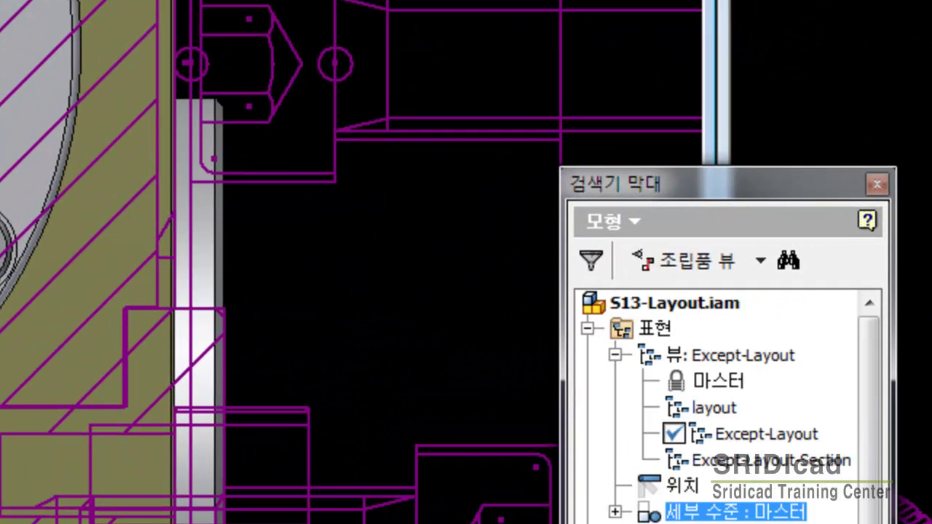
# Step: Measure the 12.5 mm gap between the circular flange and slot line, and copy the value
pyautogui.moveTo(354, 264); pyautogui.dragTo(360, 219)
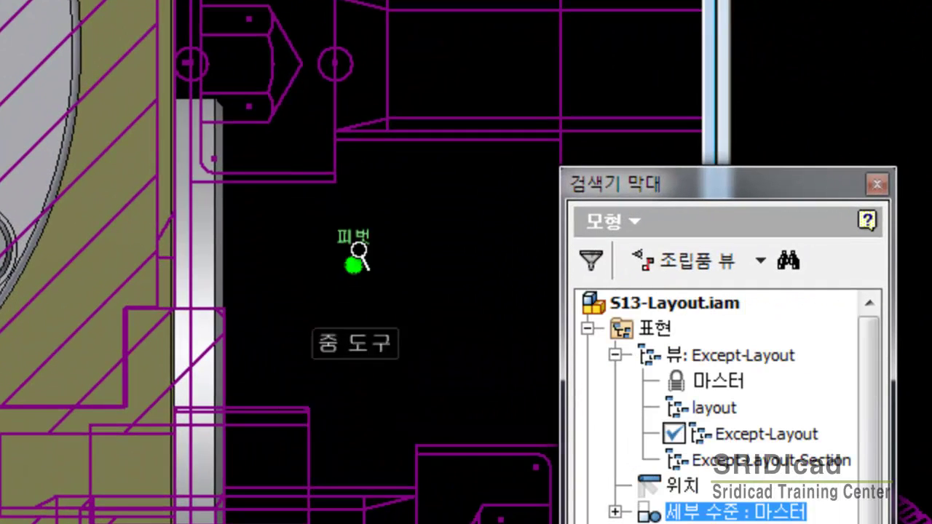
pyautogui.moveTo(198, 151); pyautogui.dragTo(404, 213)
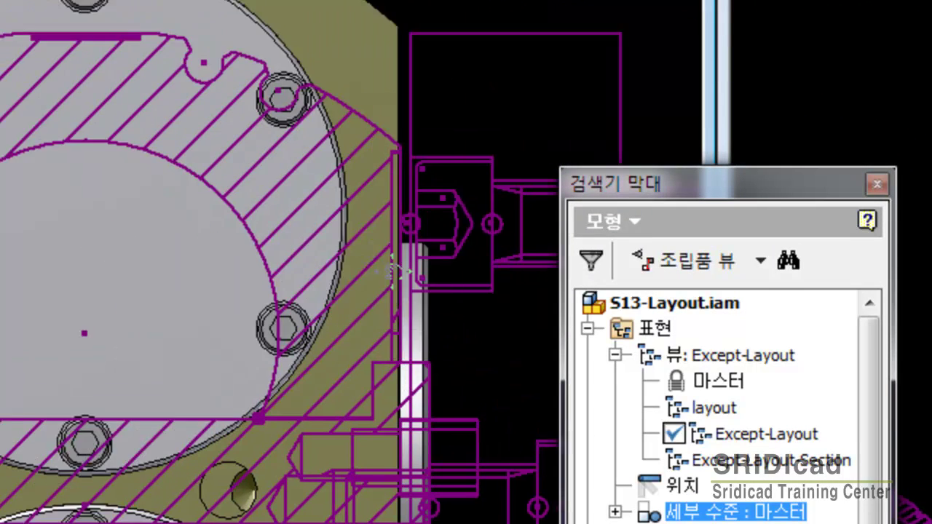
pyautogui.moveTo(302, 138); pyautogui.dragTo(316, 267)
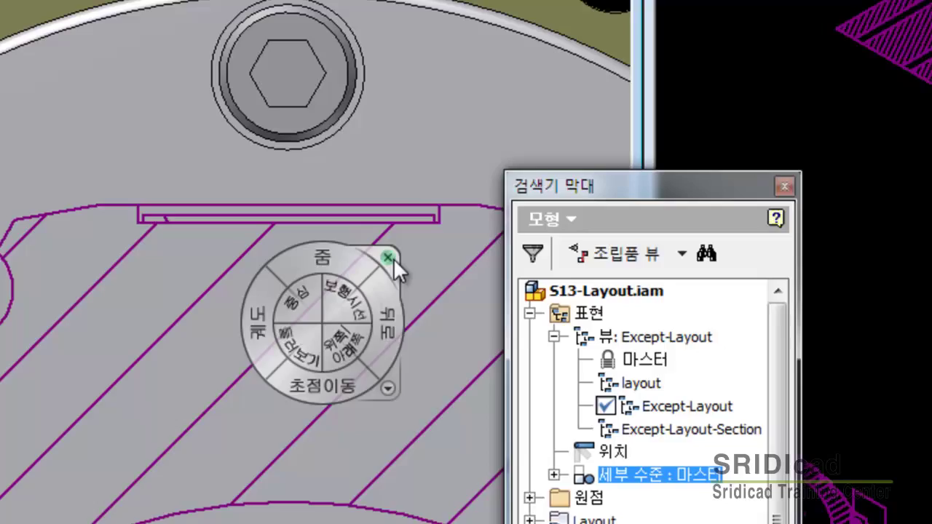
pyautogui.click(432, 267)
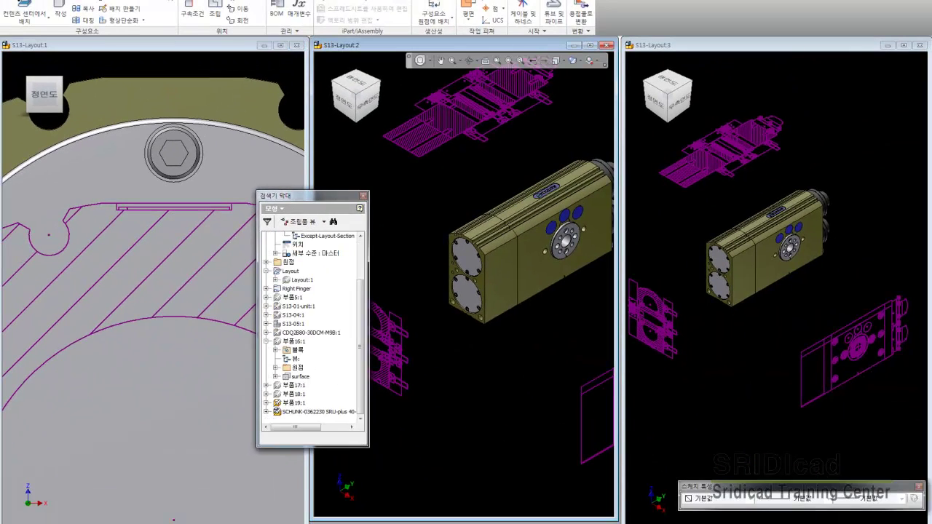
pyautogui.press('m')
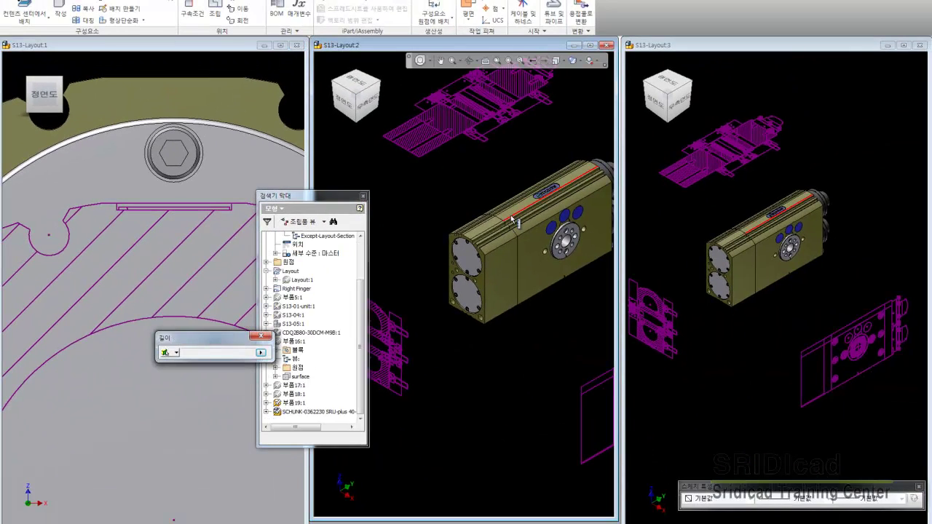
pyautogui.click(219, 178)
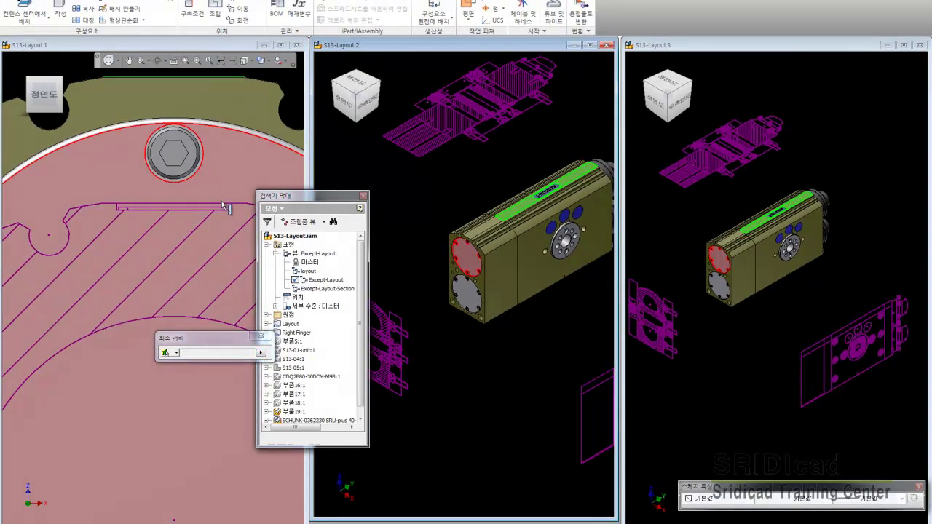
pyautogui.doubleClick(193, 352)
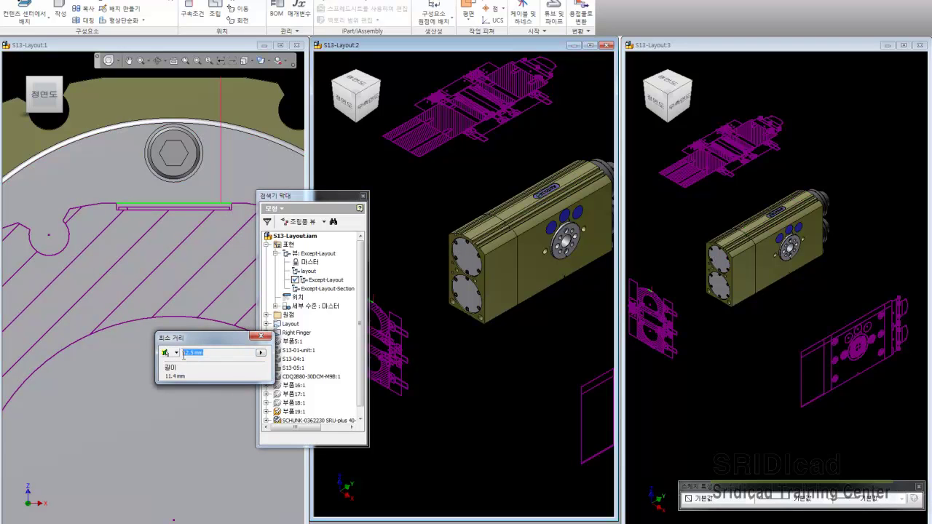
pyautogui.rightClick(191, 354)
pyautogui.click(218, 387)
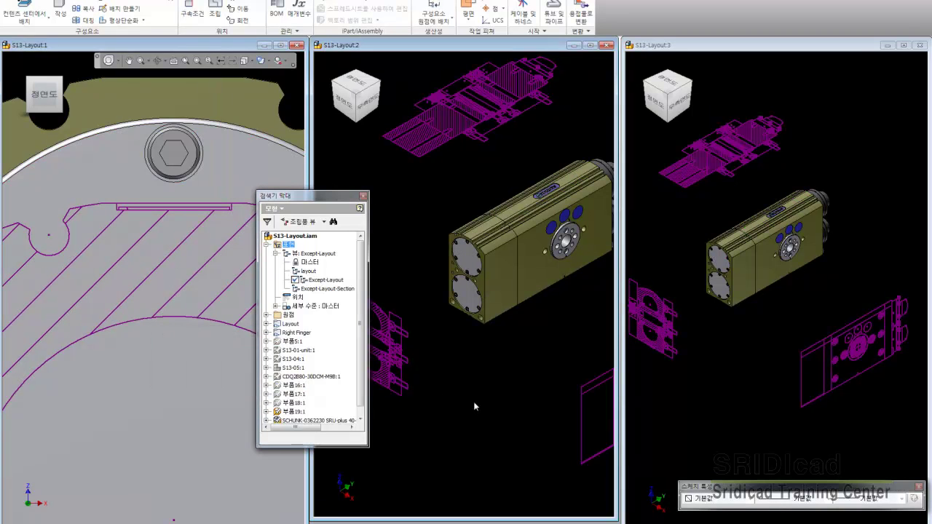
pyautogui.press('Escape')
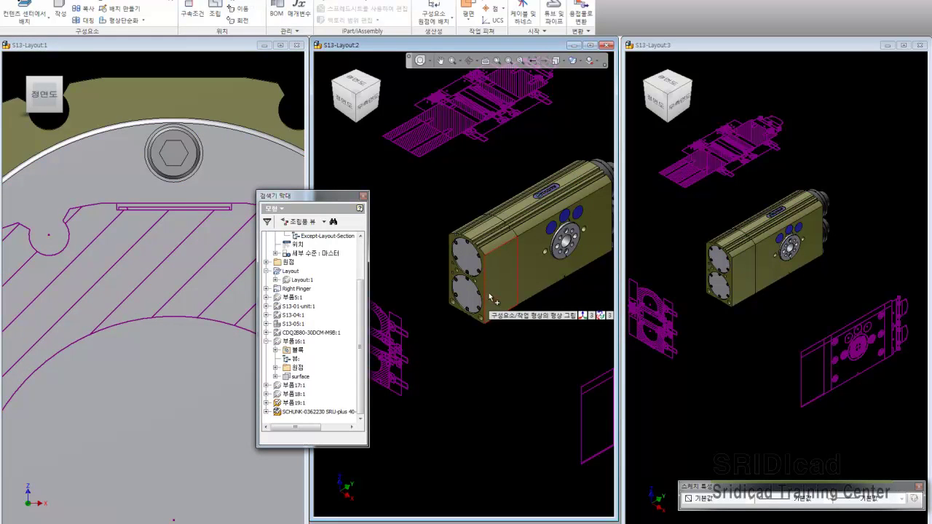
# Step: Nudge the SCHUNK gripper slightly downward, then clear the selection
pyautogui.click(486, 298)
pyautogui.moveTo(502, 300); pyautogui.dragTo(513, 352)
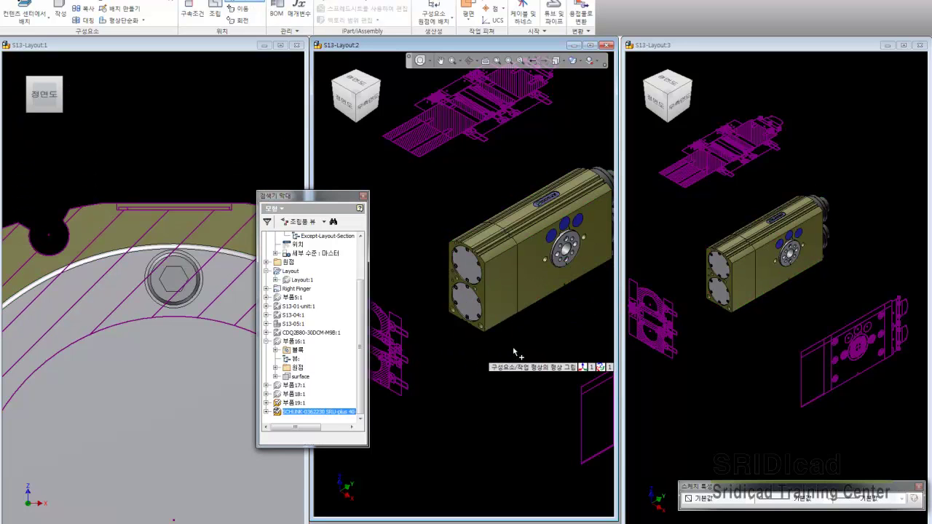
pyautogui.rightClick(513, 352)
pyautogui.press('Escape')
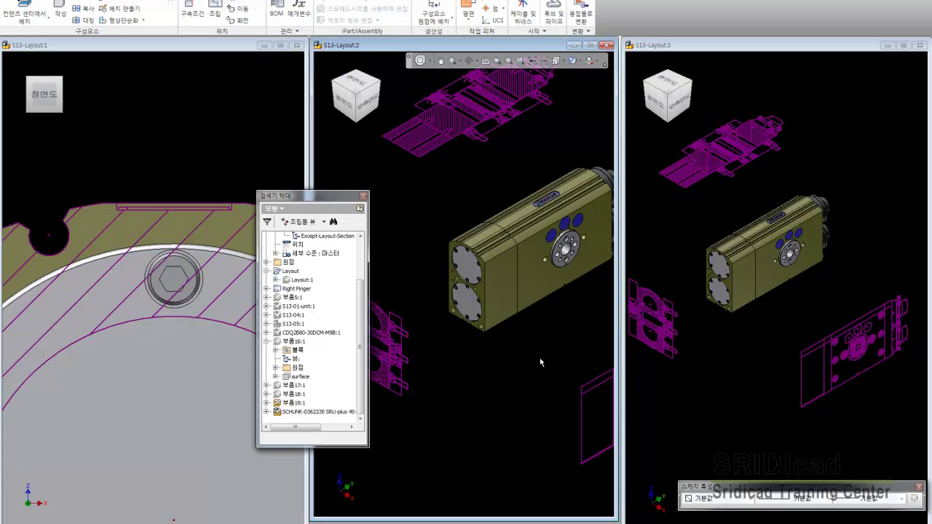
# Step: Zoom the third layout view onto the gripper and switch it to perspective
pyautogui.click(780, 336)
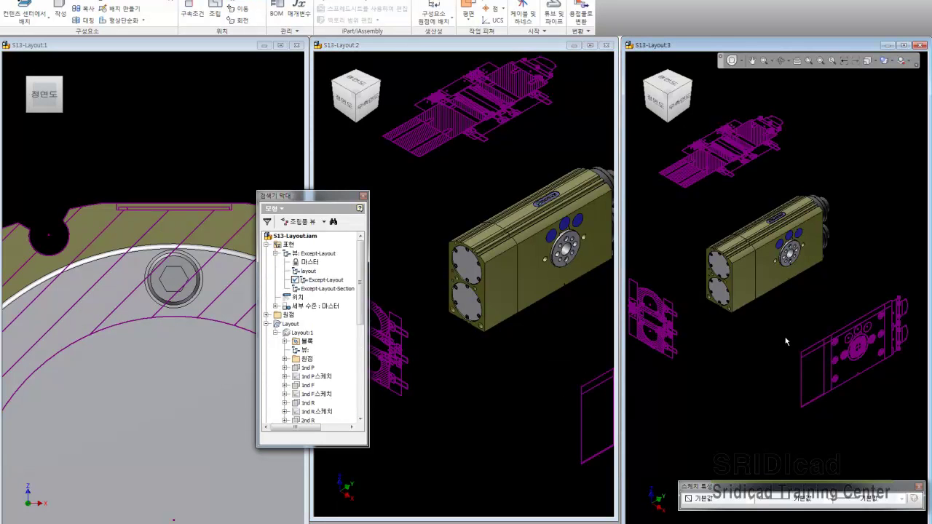
pyautogui.click(731, 60)
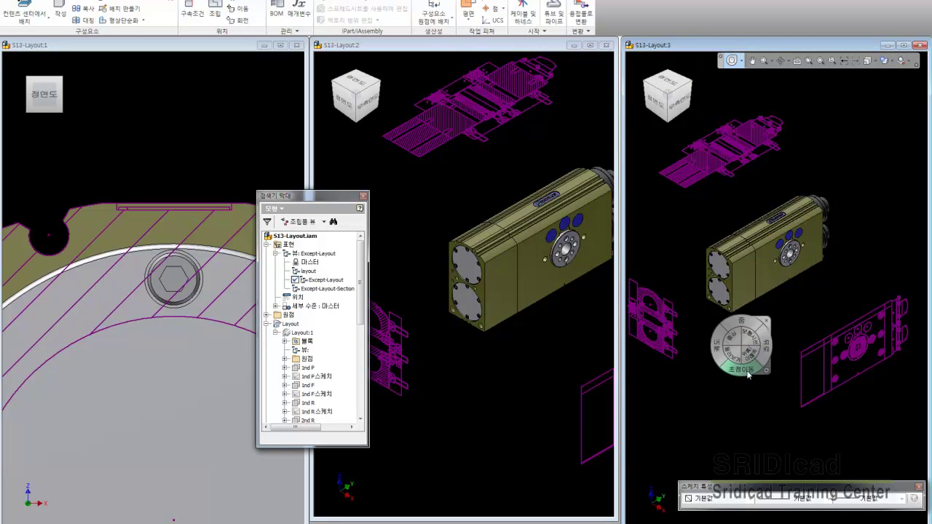
pyautogui.moveTo(762, 317); pyautogui.dragTo(776, 436)
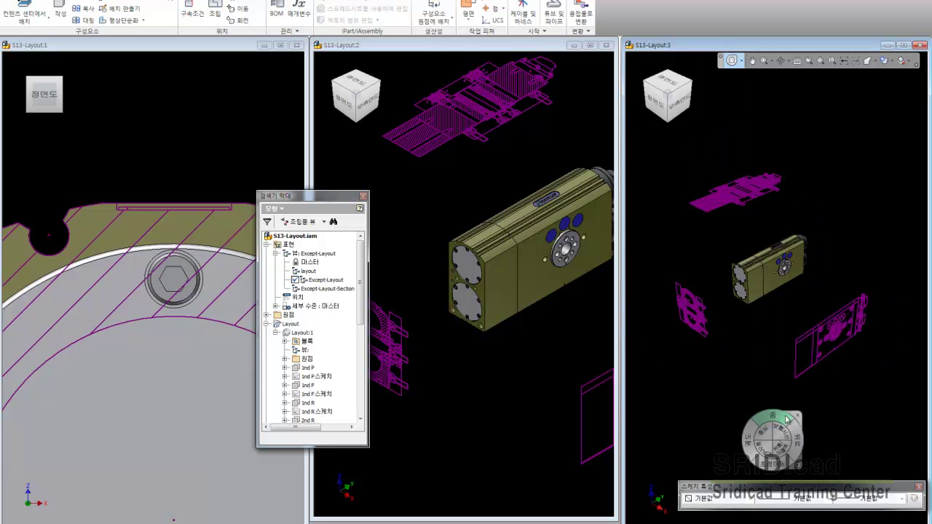
pyautogui.moveTo(774, 336); pyautogui.dragTo(779, 374)
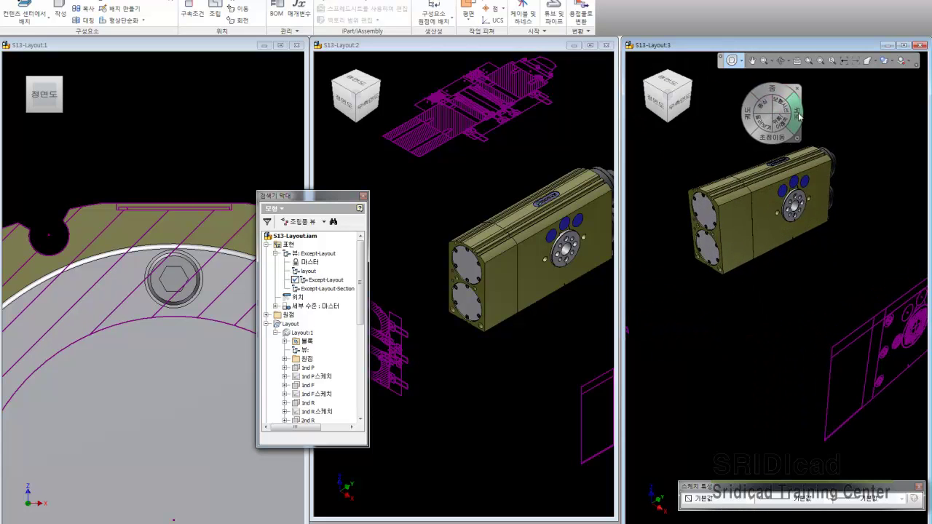
pyautogui.click(885, 61)
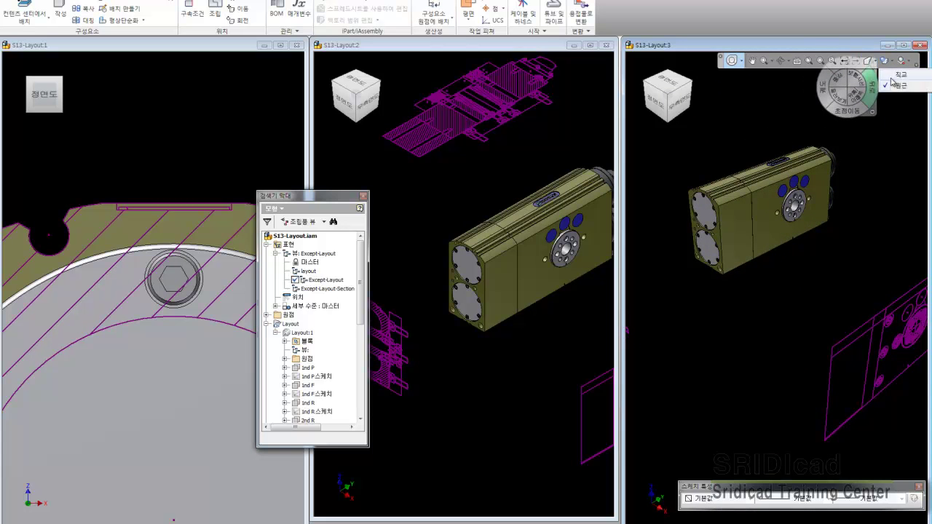
pyautogui.click(892, 84)
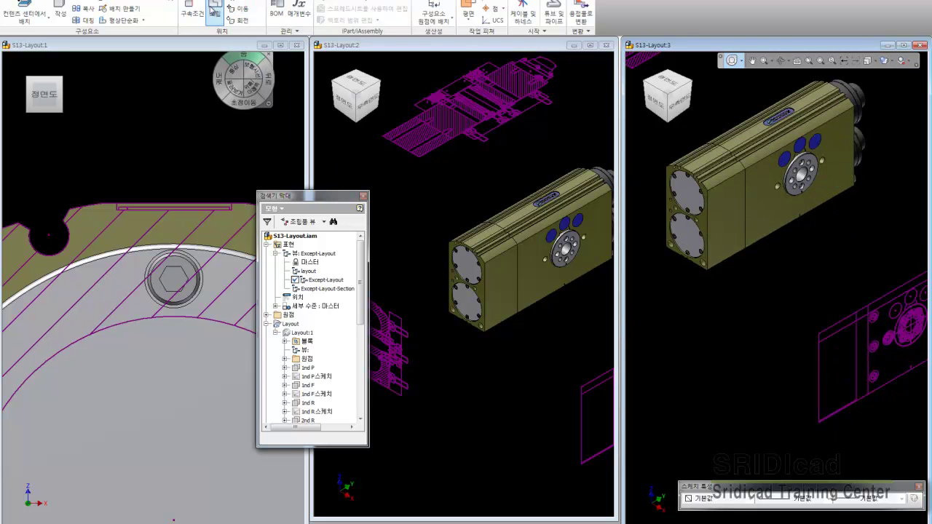
# Step: Measure the 119.1 mm distance from the gripper's end face to the vertical sketch line and copy it
pyautogui.press('m')
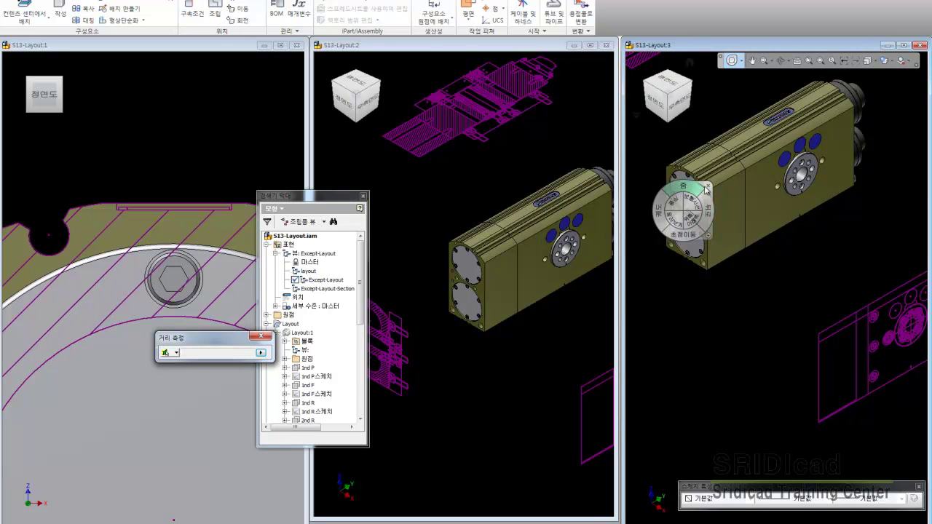
pyautogui.click(684, 215)
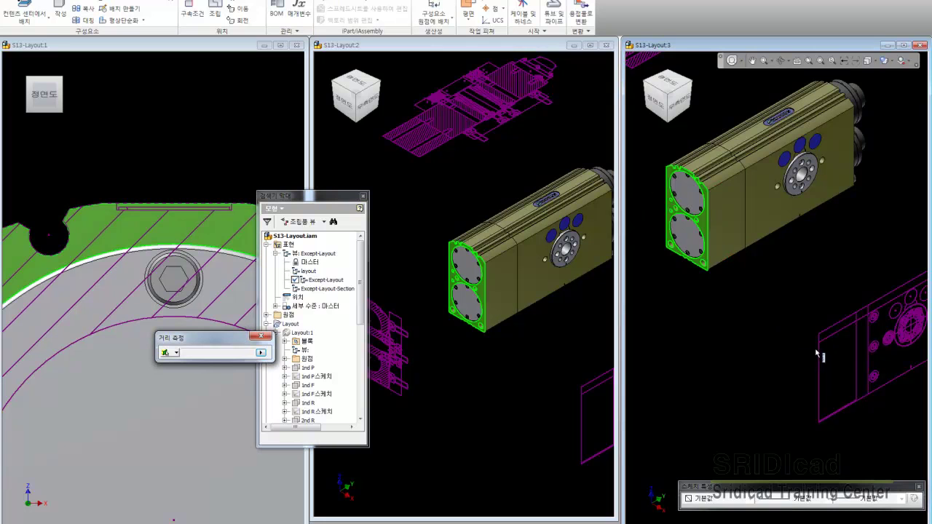
pyautogui.click(819, 355)
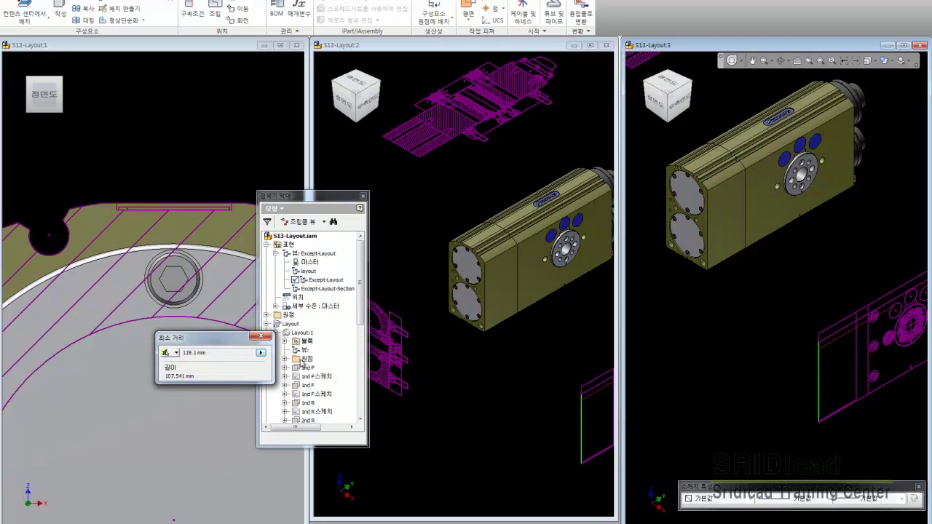
pyautogui.doubleClick(218, 351)
pyautogui.rightClick(185, 346)
pyautogui.click(218, 382)
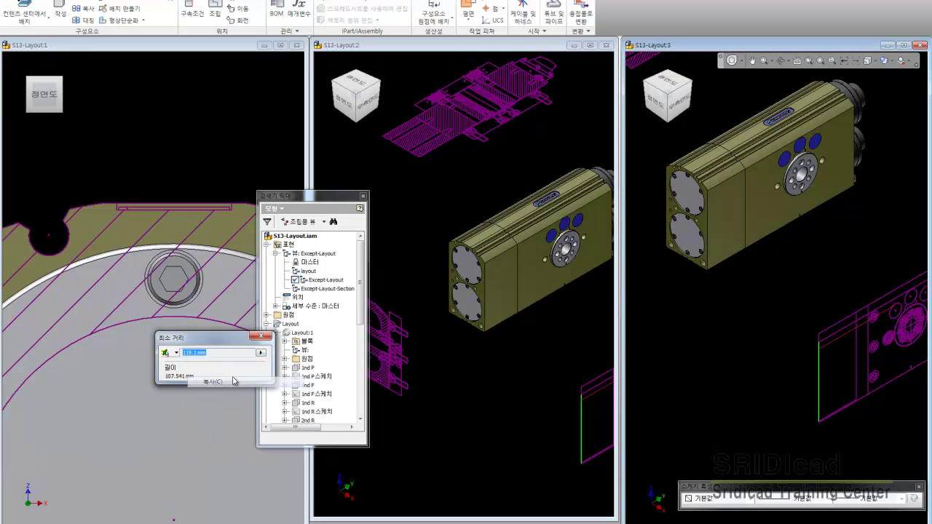
pyautogui.click(262, 337)
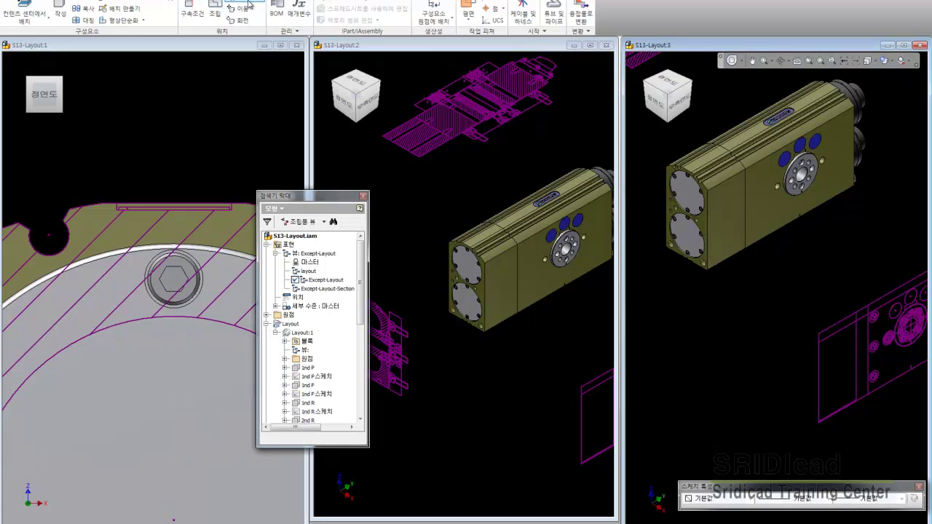
# Step: Slide the SCHUNK gripper along its long axis and finish the move
pyautogui.click(721, 188)
pyautogui.moveTo(722, 188); pyautogui.dragTo(681, 243)
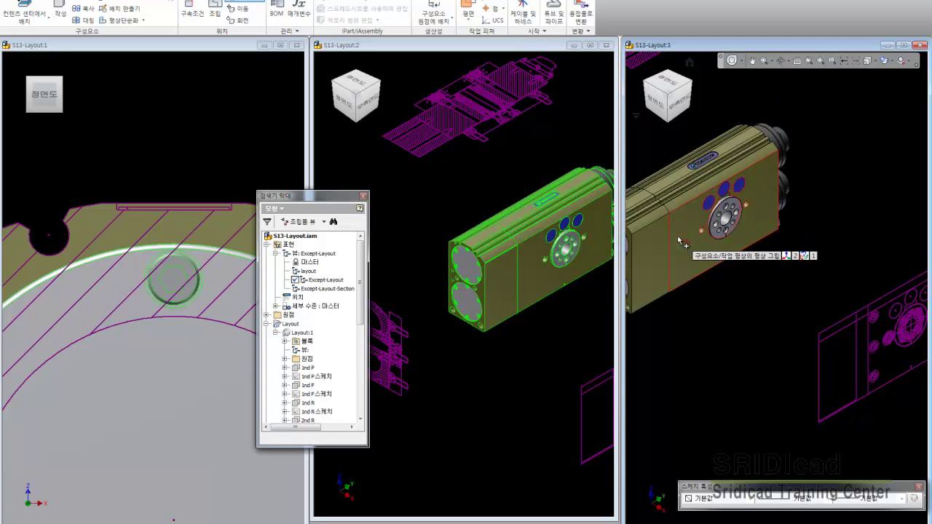
pyautogui.rightClick(757, 321)
pyautogui.click(775, 334)
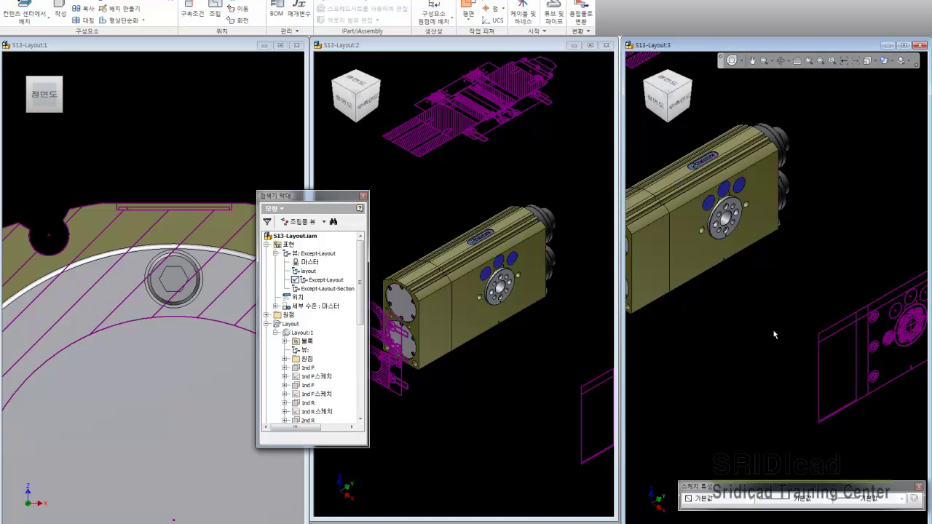
pyautogui.click(177, 142)
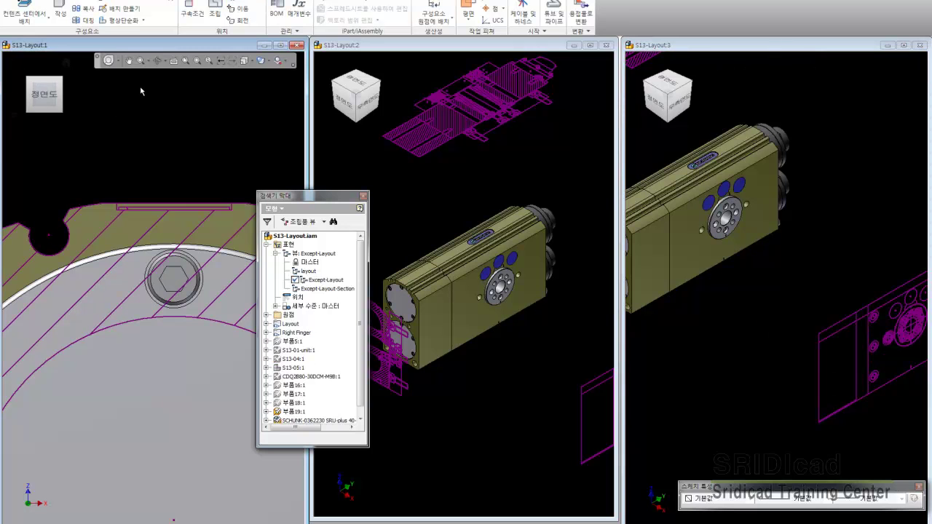
pyautogui.click(115, 63)
# Step: Zoom out and pan the first layout view to fit the assembly
pyautogui.moveTo(158, 184); pyautogui.dragTo(153, 137)
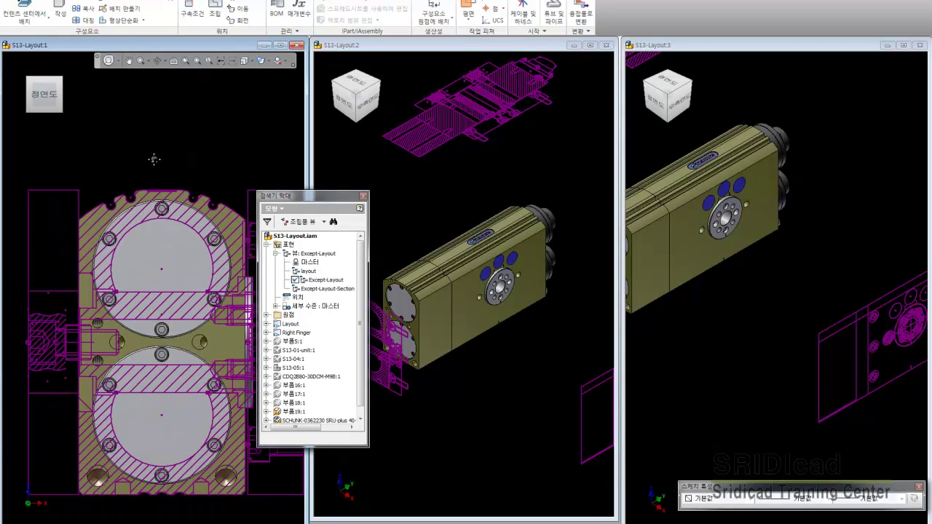
pyautogui.moveTo(160, 175); pyautogui.dragTo(140, 122)
pyautogui.click(170, 122)
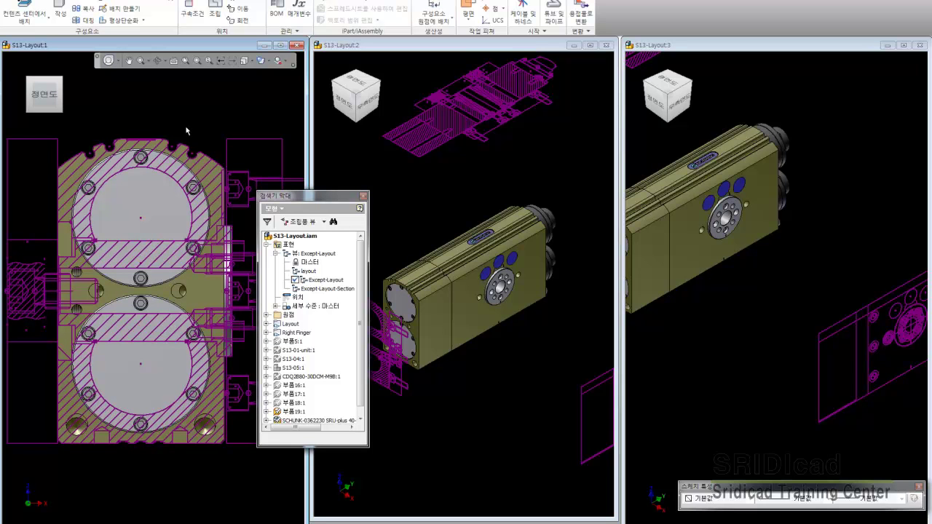
# Step: Show the hidden cylinder and gripper parts in the second layout view
pyautogui.click(423, 197)
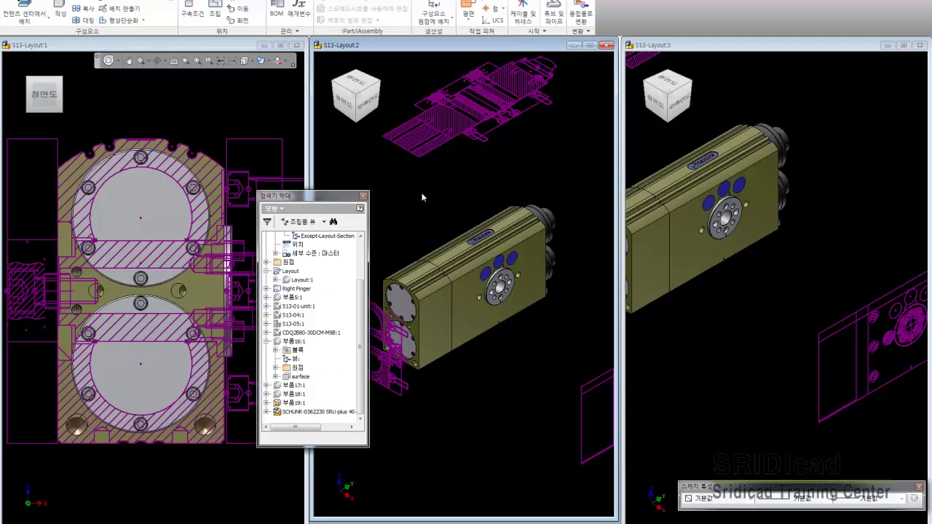
pyautogui.rightClick(422, 198)
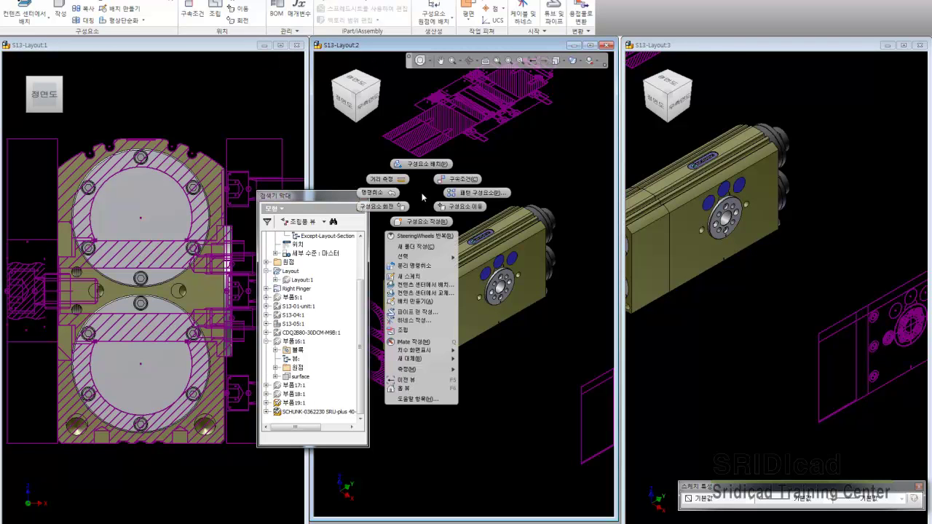
pyautogui.click(430, 263)
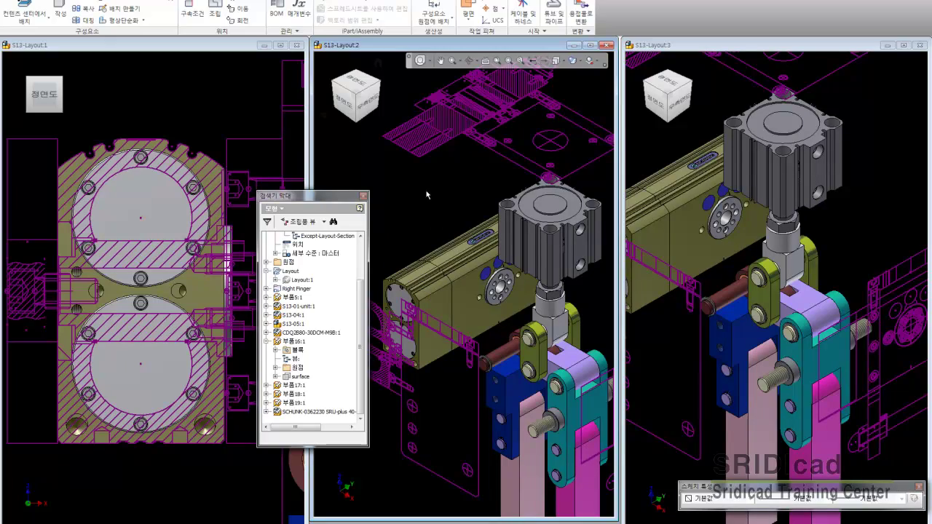
# Step: Zoom out and shift the third layout view to frame the assembly
pyautogui.click(668, 144)
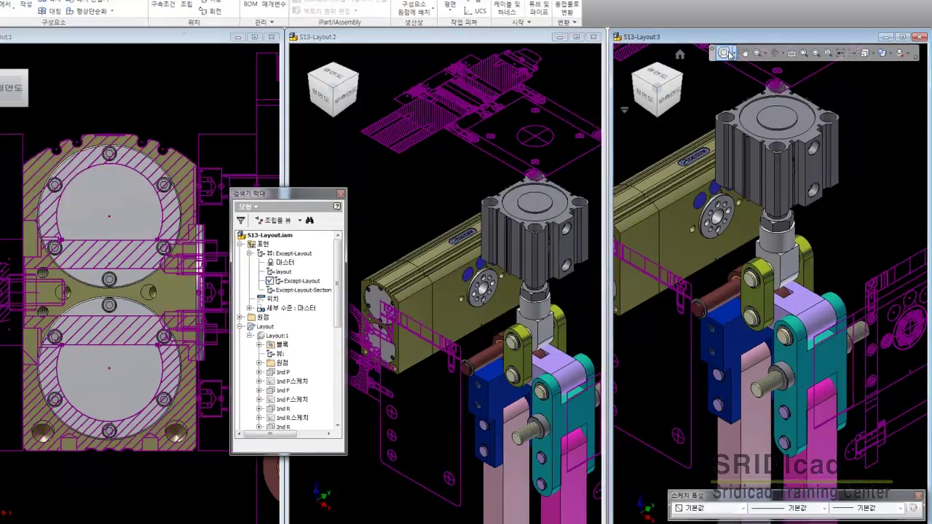
pyautogui.rightClick(746, 156)
pyautogui.moveTo(445, 165); pyautogui.dragTo(443, 93)
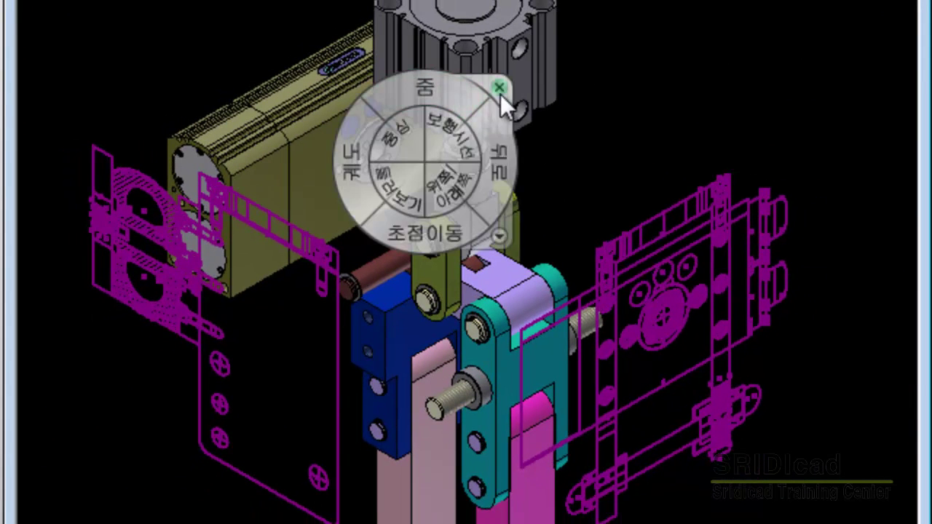
pyautogui.click(494, 88)
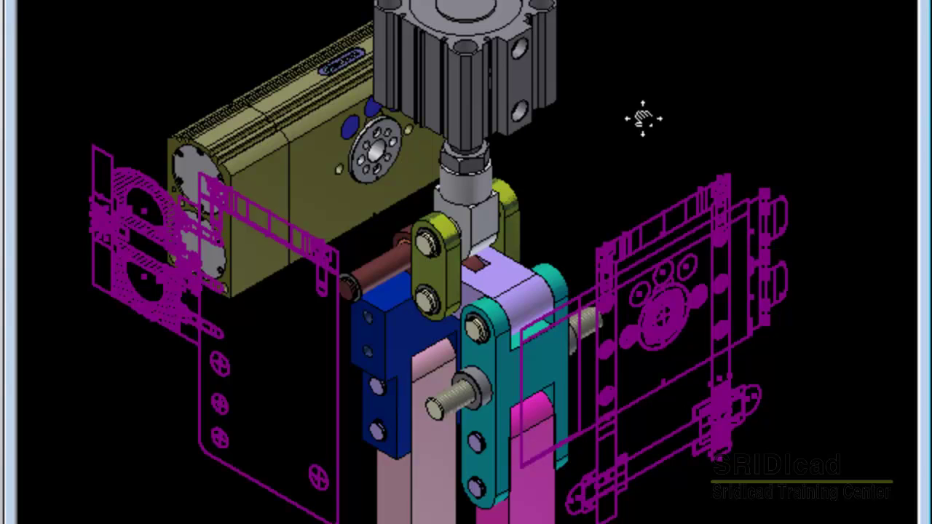
pyautogui.moveTo(644, 115); pyautogui.dragTo(641, 149, button='middle')
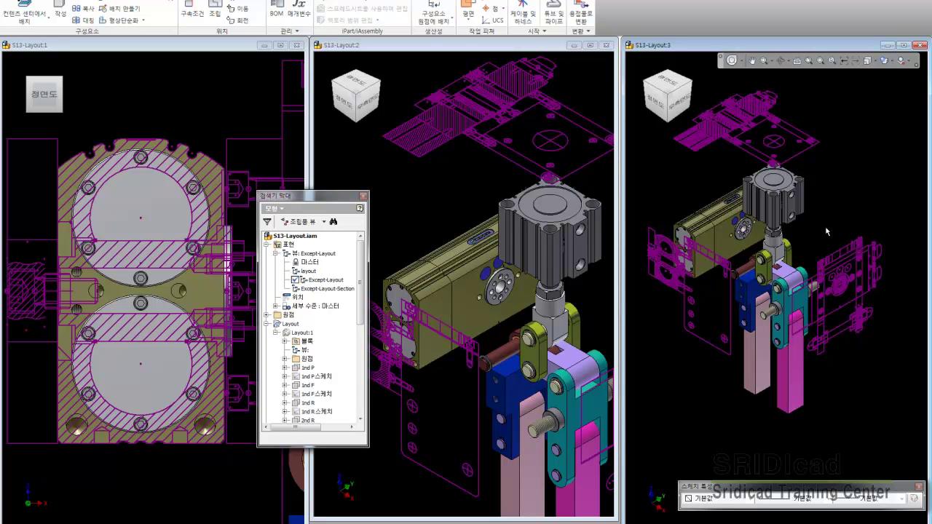
# Step: Pattern the cylinder body into two copies along the chosen column direction with spacing 5
pyautogui.click(703, 236)
pyautogui.click(120, 8)
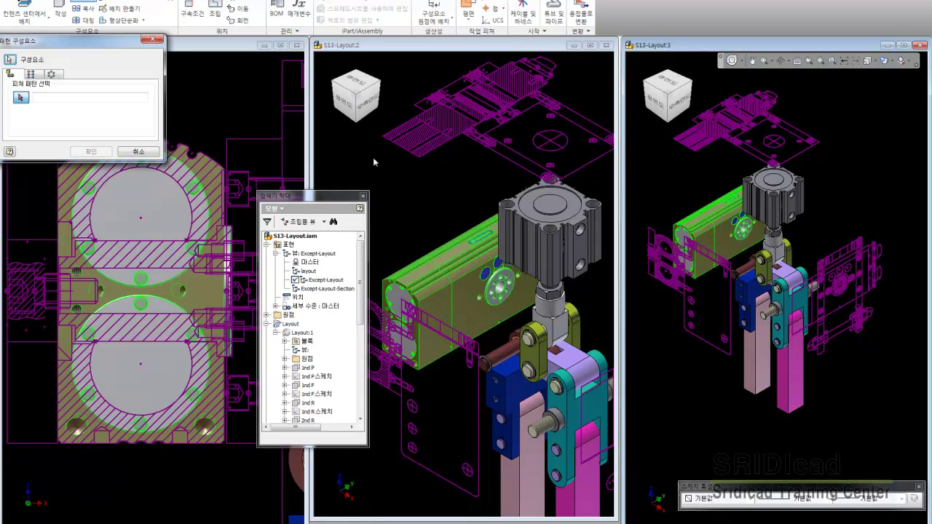
pyautogui.click(706, 236)
pyautogui.click(55, 127)
pyautogui.write('500')
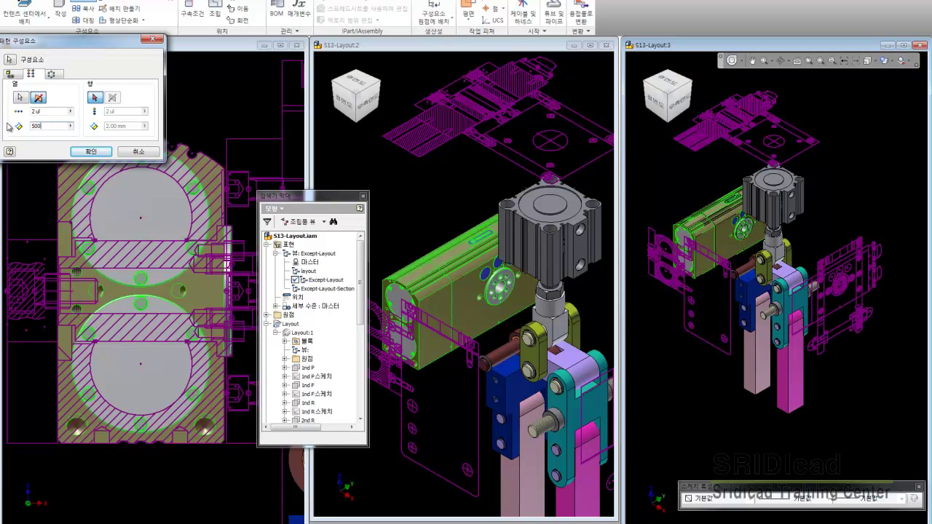
pyautogui.click(106, 152)
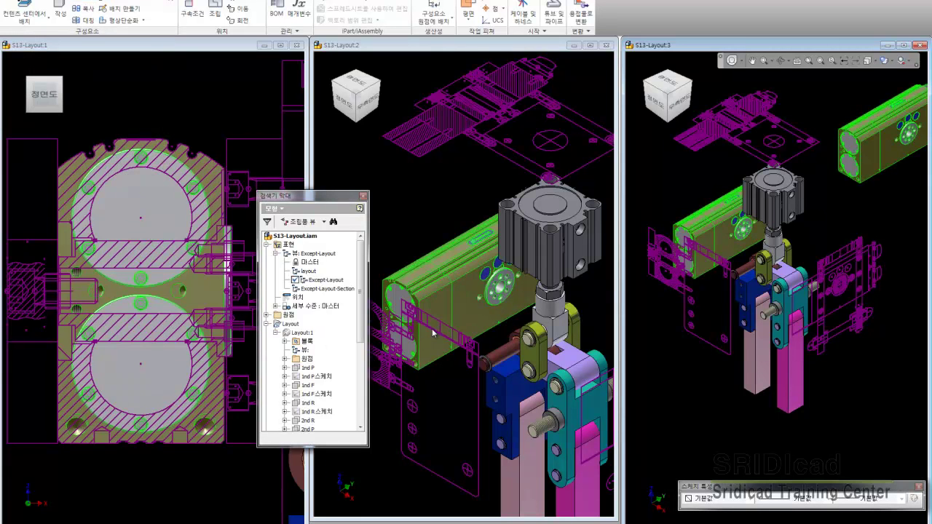
# Step: Find the cylinder pattern in the browser and expand it to show its elements
pyautogui.rightClick(710, 235)
pyautogui.click(712, 371)
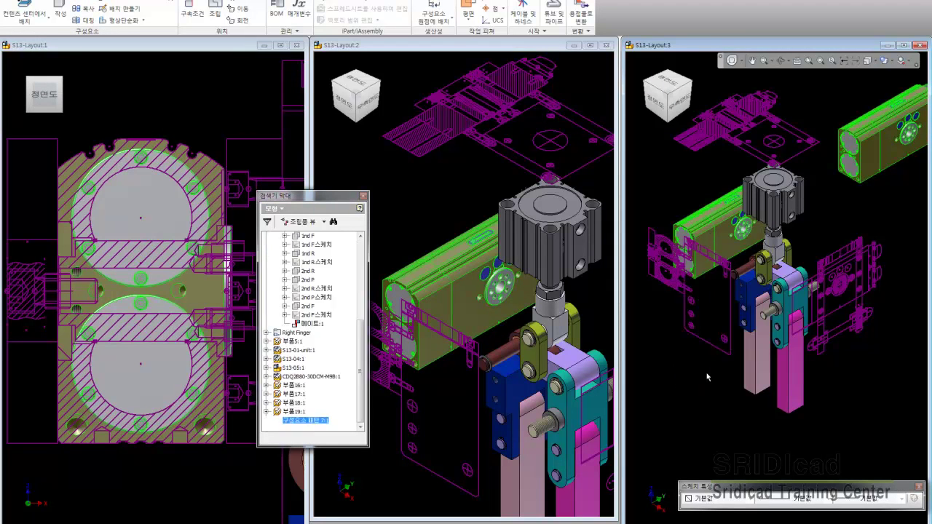
pyautogui.click(267, 420)
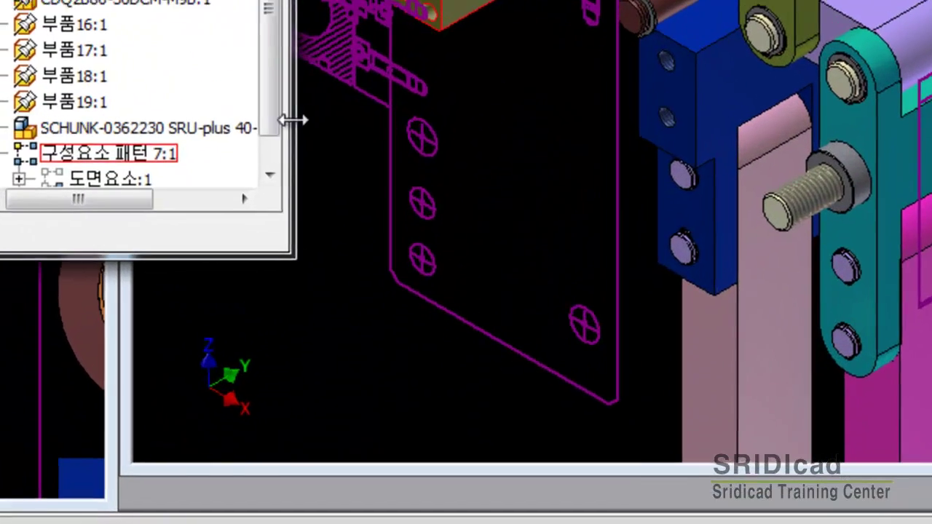
pyautogui.scroll(-2, 354, 420)
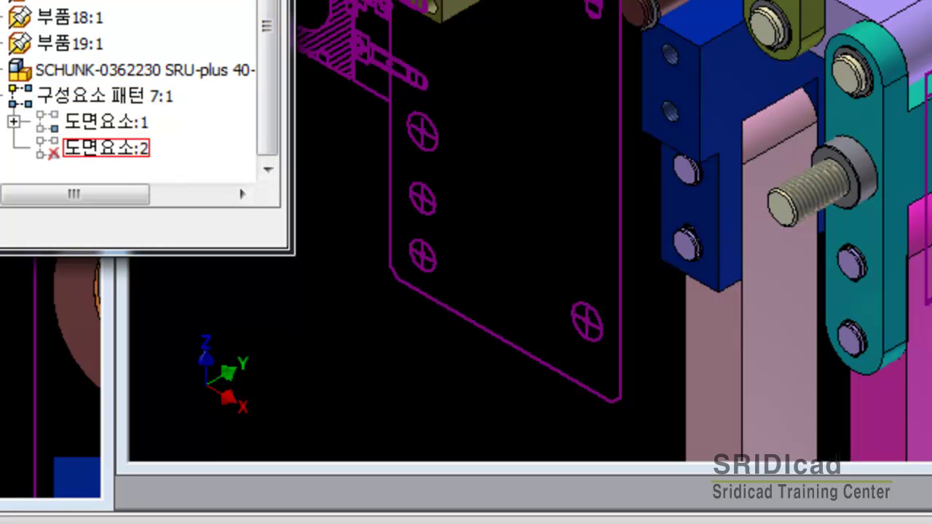
pyautogui.rightClick(94, 94)
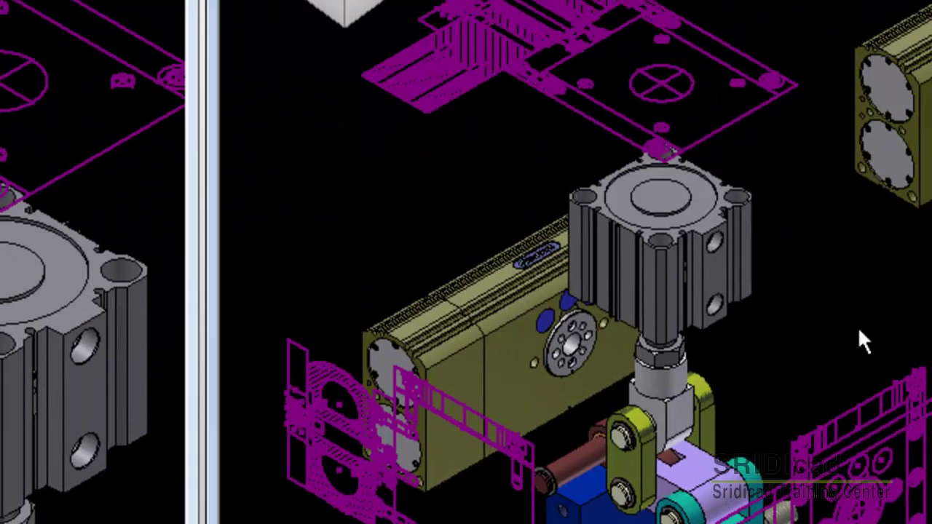
pyautogui.moveTo(858, 332); pyautogui.dragTo(785, 435, button='middle')
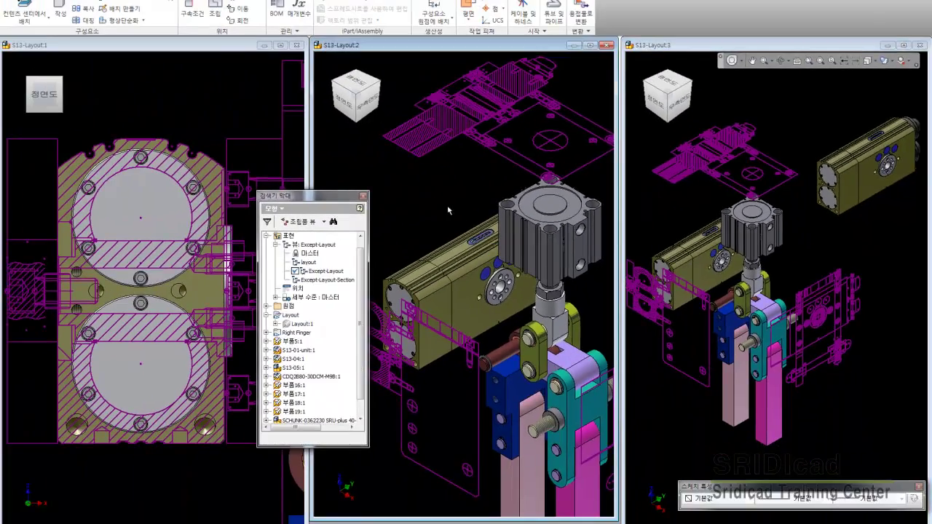
# Step: Pan the second layout view slightly to reposition the assembly
pyautogui.click(449, 210)
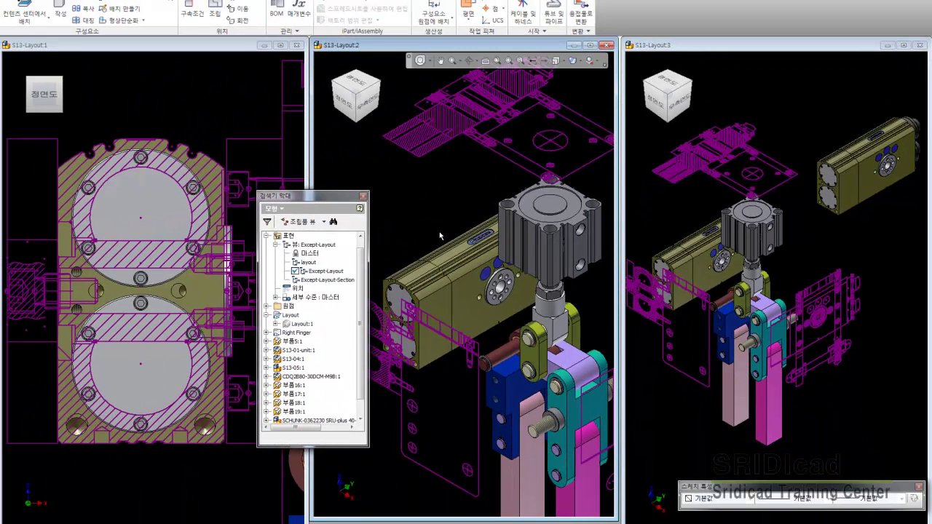
pyautogui.moveTo(439, 235); pyautogui.dragTo(445, 220, button='middle')
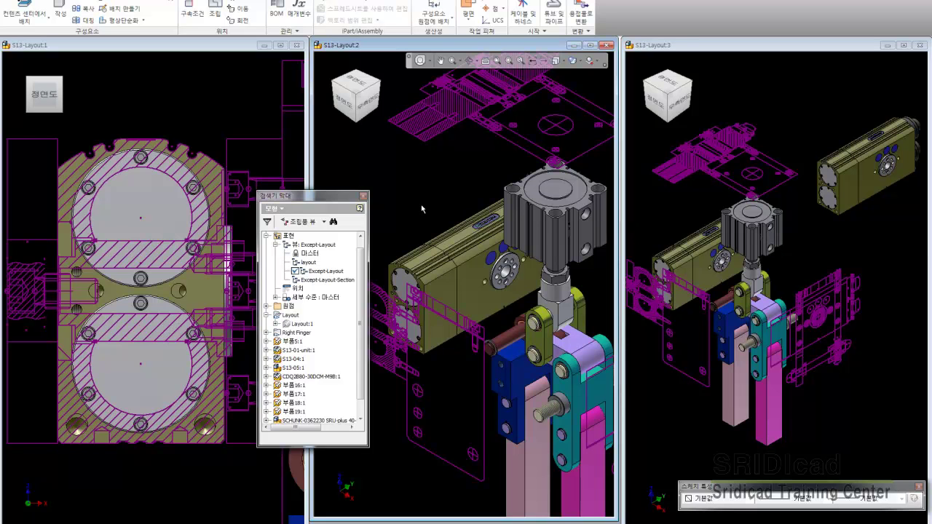
pyautogui.click(702, 266)
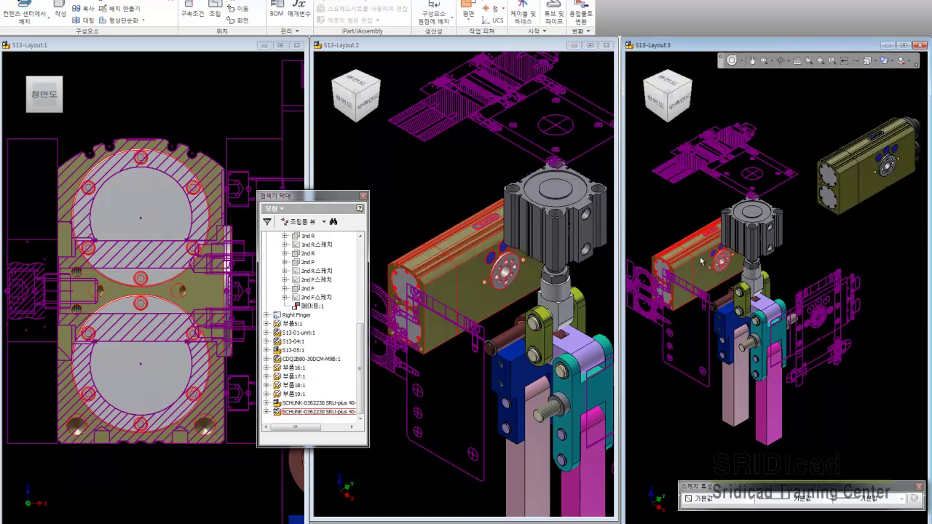
pyautogui.click(376, 201)
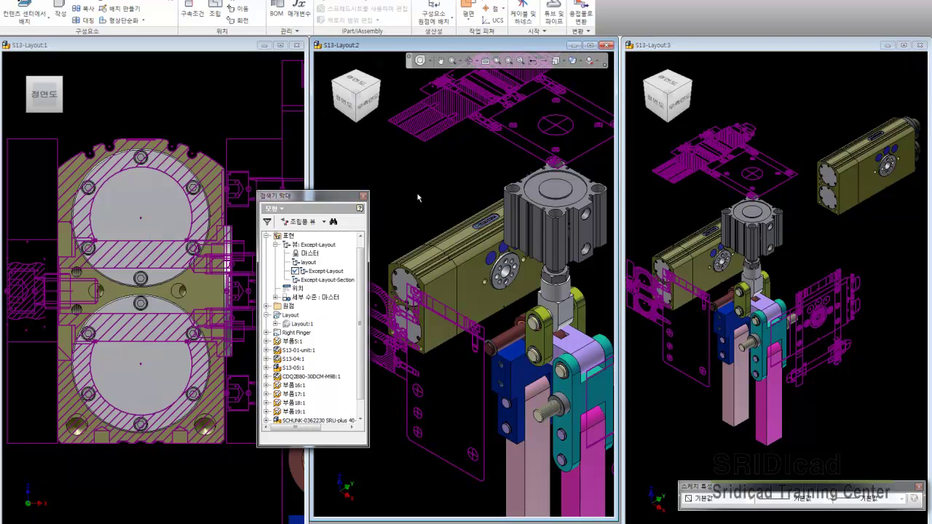
pyautogui.moveTo(395, 230); pyautogui.dragTo(409, 223, button='middle')
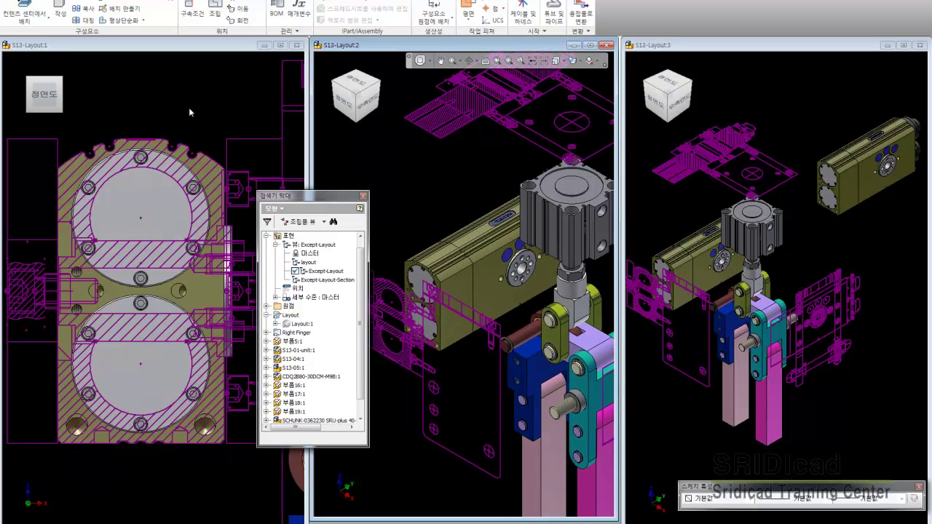
pyautogui.click(54, 280)
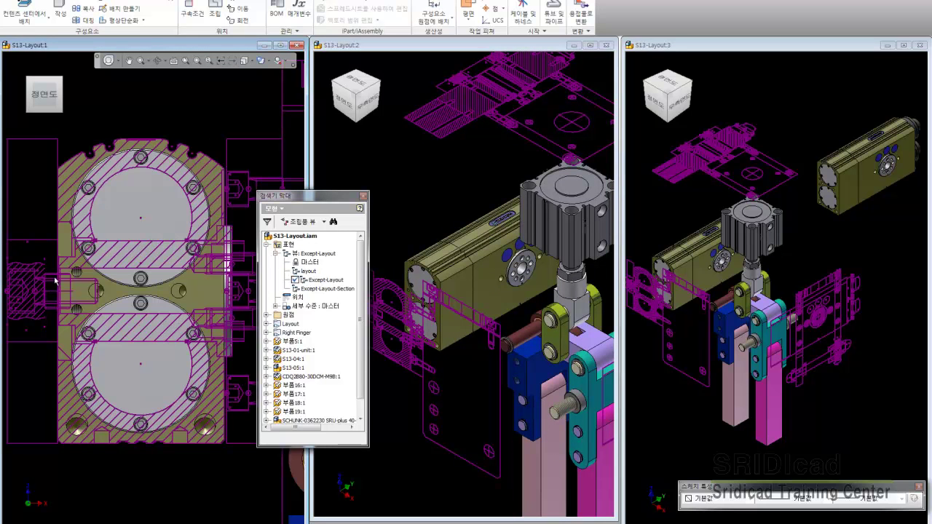
# Step: Zoom the third layout view onto the cylinder body and refit the first view
pyautogui.click(688, 219)
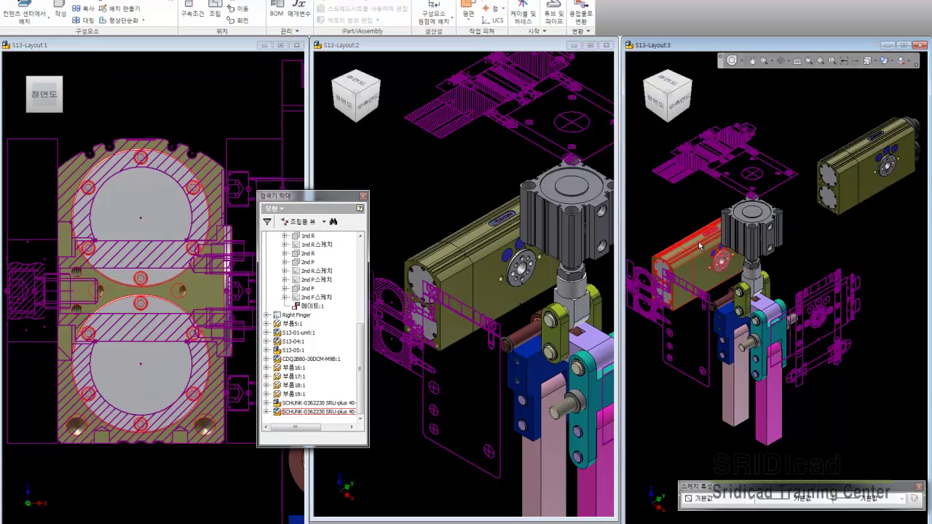
pyautogui.click(700, 247)
pyautogui.press('End')
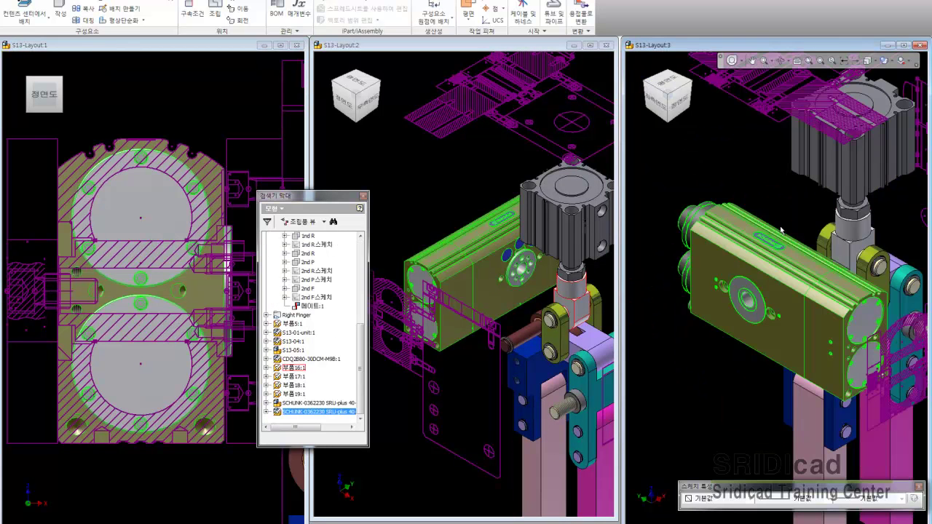
pyautogui.click(785, 215)
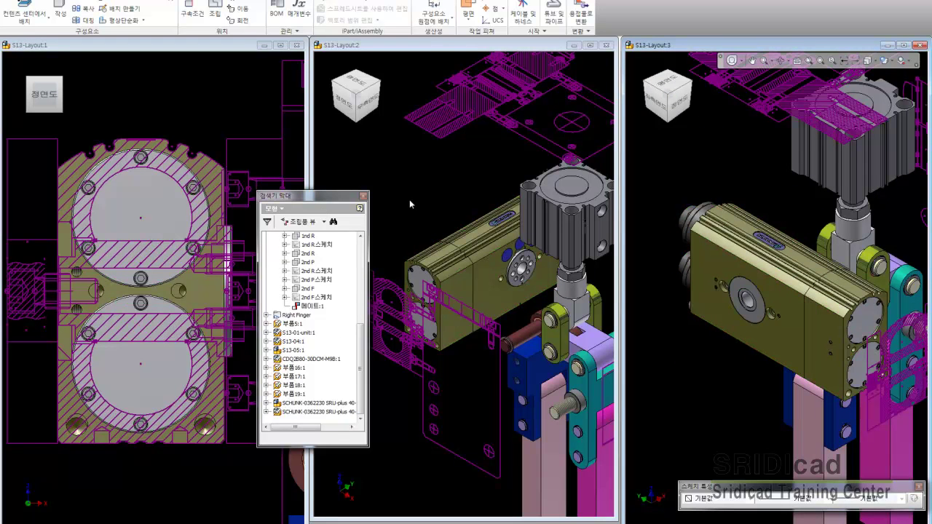
pyautogui.click(131, 122)
pyautogui.press('Home')
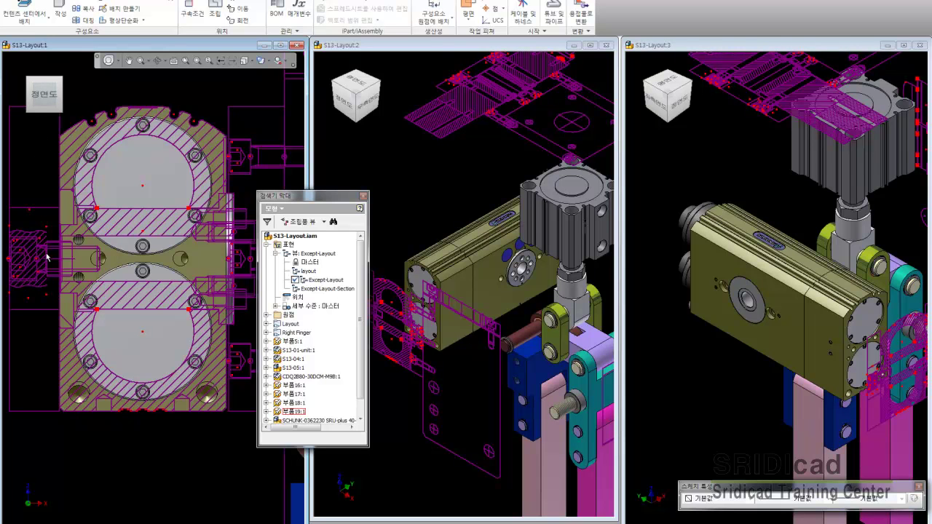
# Step: Edit part 부품19:1 in place and break Layout.ipt's link to its base part
pyautogui.doubleClick(47, 256)
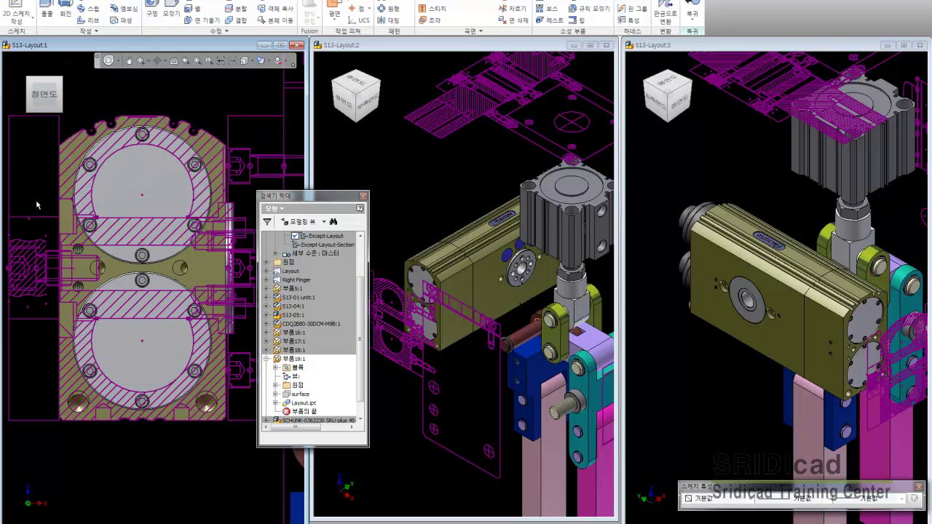
pyautogui.rightClick(311, 403)
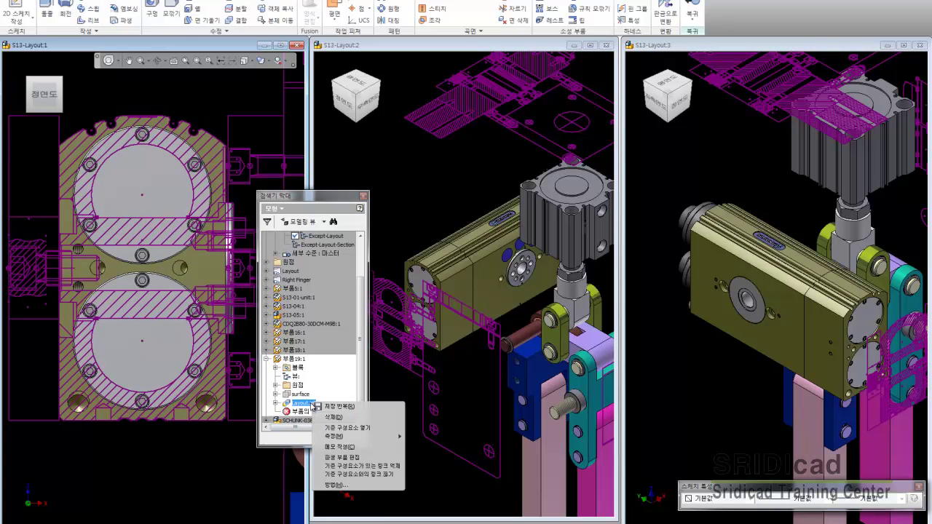
pyautogui.click(373, 474)
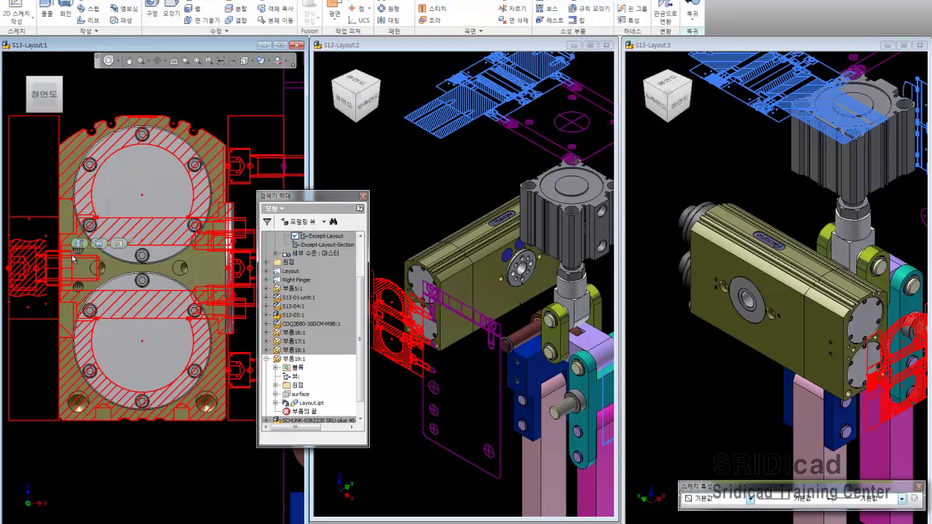
# Step: Expand Layout.ipt in the browser down to the 1nd F 스케치 sketch's contents
pyautogui.rightClick(70, 255)
pyautogui.click(30, 188)
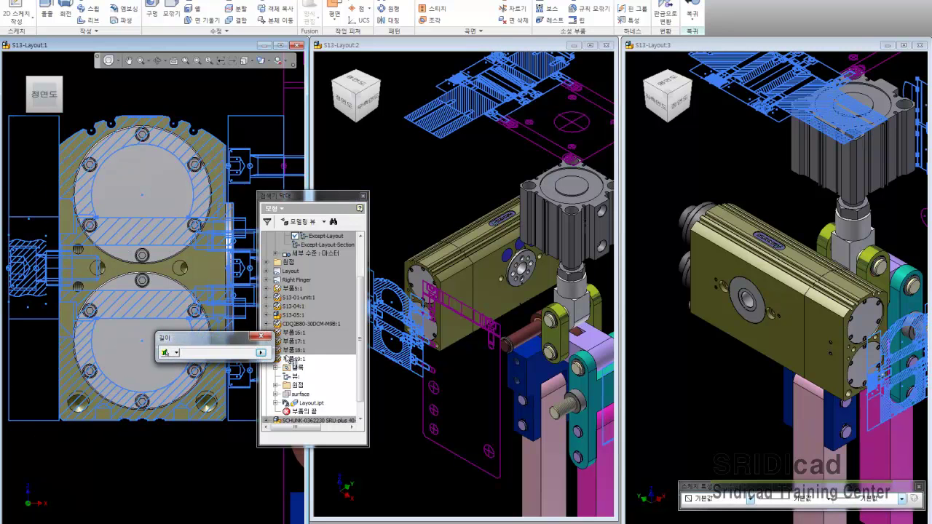
pyautogui.press('Escape')
pyautogui.click(31, 356)
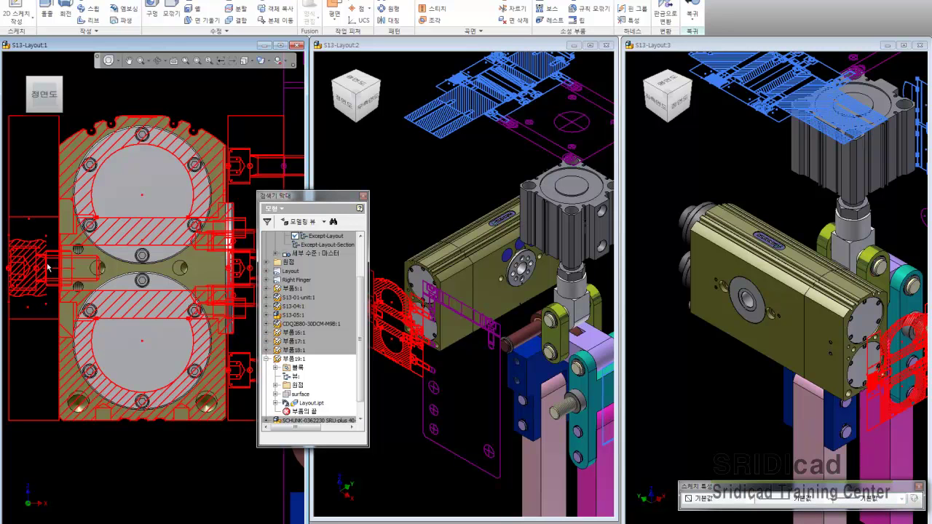
pyautogui.rightClick(48, 266)
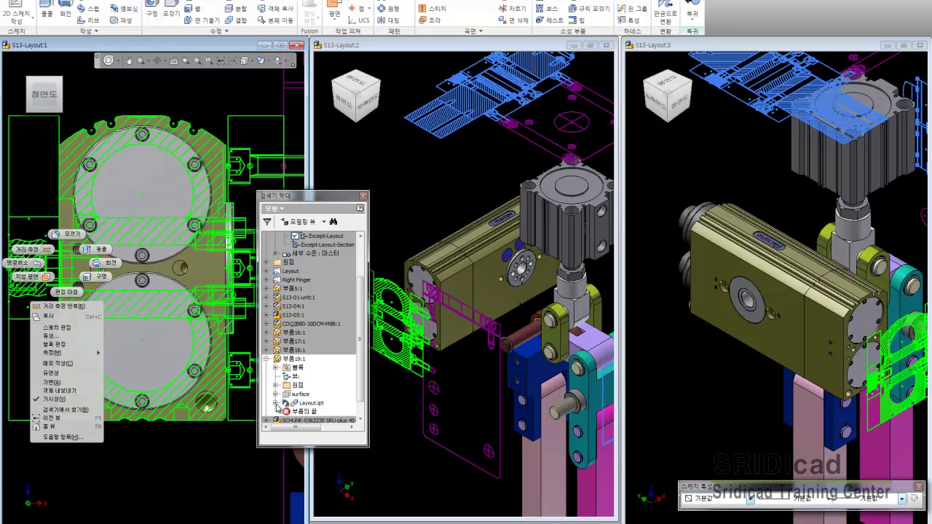
pyautogui.click(277, 405)
pyautogui.click(275, 403)
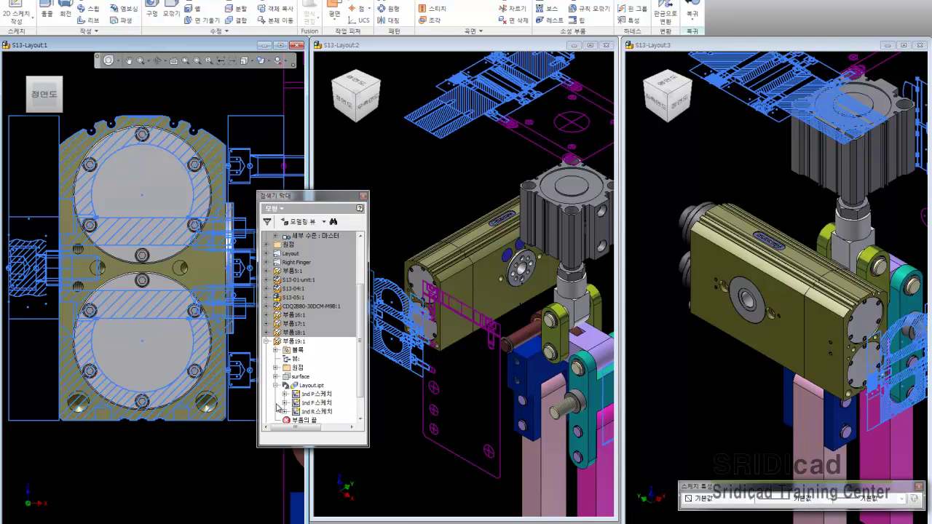
pyautogui.click(297, 403)
pyautogui.click(285, 402)
# Step: Edit the 1nd F sketch and explode block S13-01-045-F:1 into plain sketch geometry
pyautogui.doubleClick(305, 403)
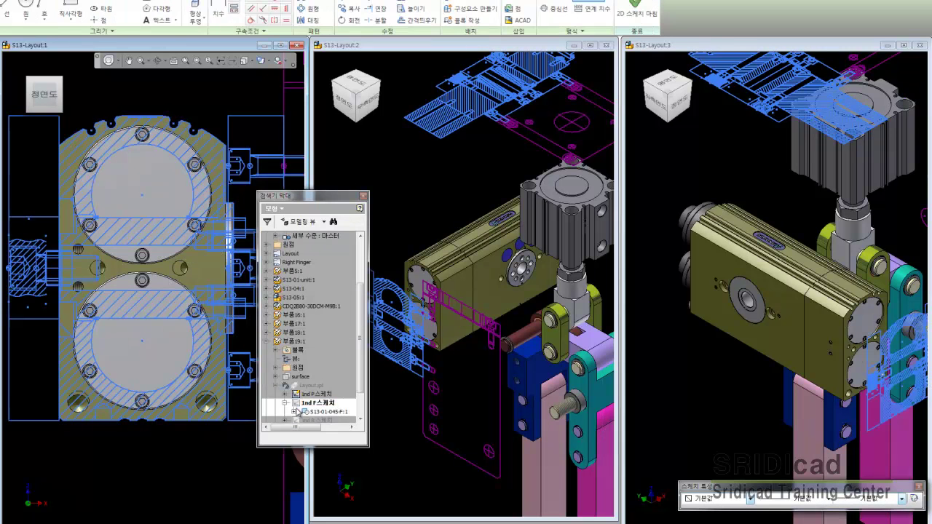
pyautogui.click(295, 411)
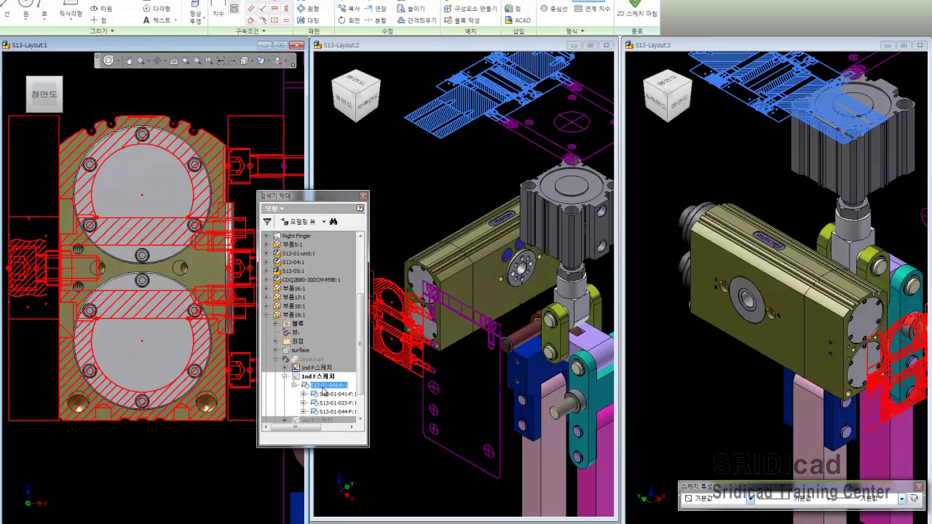
pyautogui.rightClick(323, 384)
pyautogui.click(347, 478)
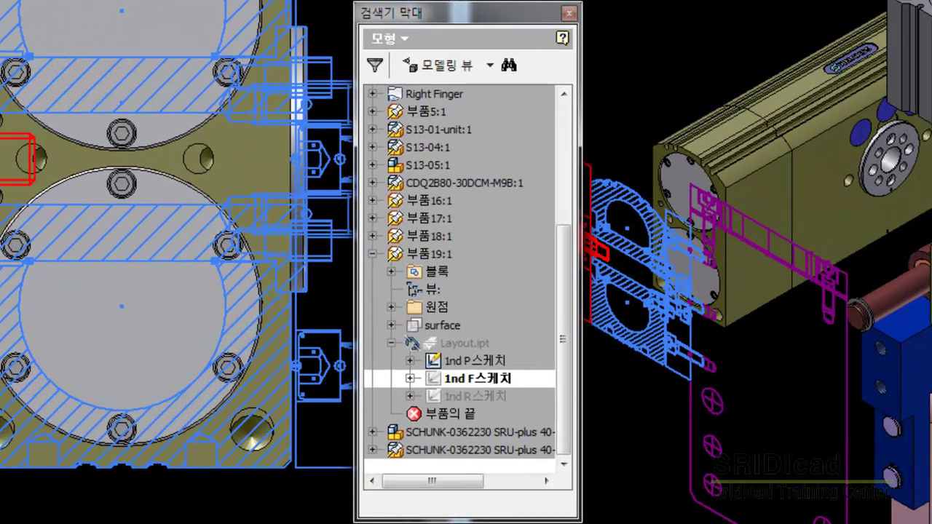
# Step: Copy nested block S13-01-039-P:1 from S13-01-041-F:2 and paste it into the sketch
pyautogui.click(410, 379)
pyautogui.click(429, 396)
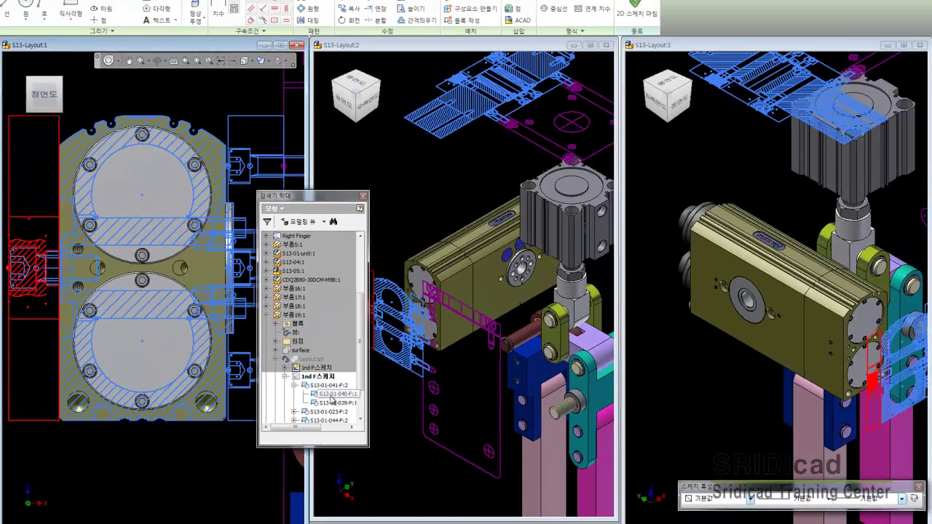
pyautogui.click(331, 403)
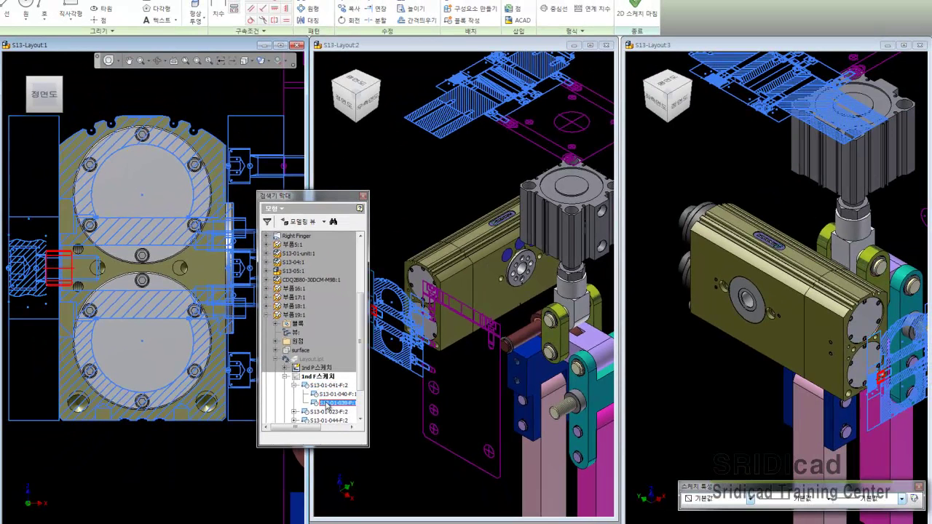
pyautogui.rightClick(327, 406)
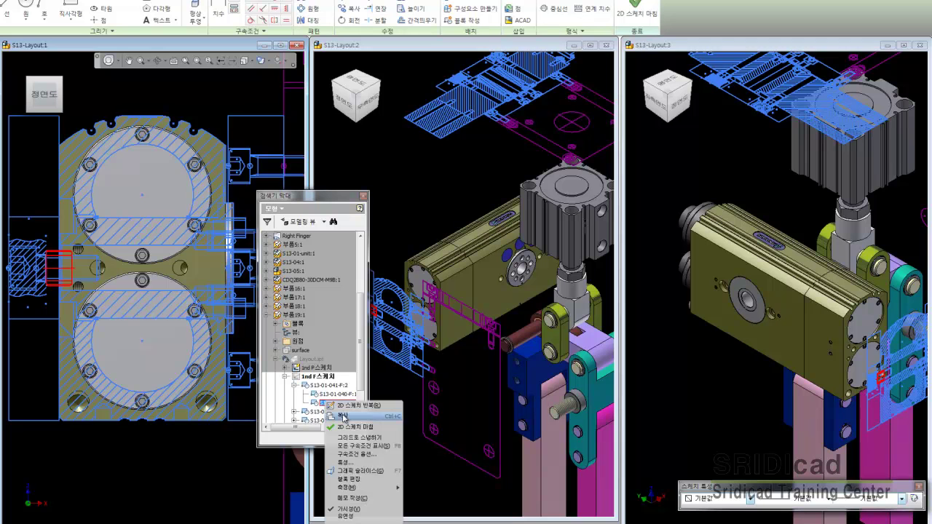
pyautogui.click(343, 417)
pyautogui.click(43, 345)
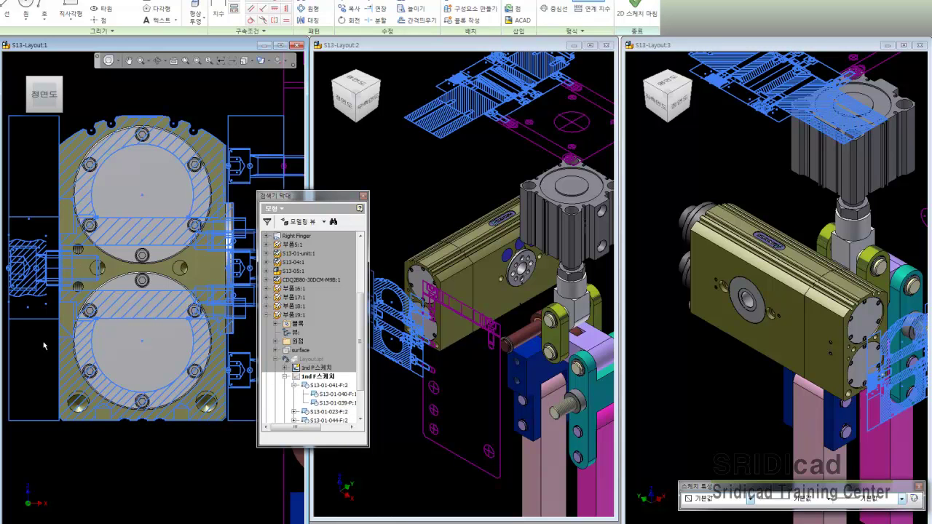
pyautogui.rightClick(43, 346)
pyautogui.click(55, 406)
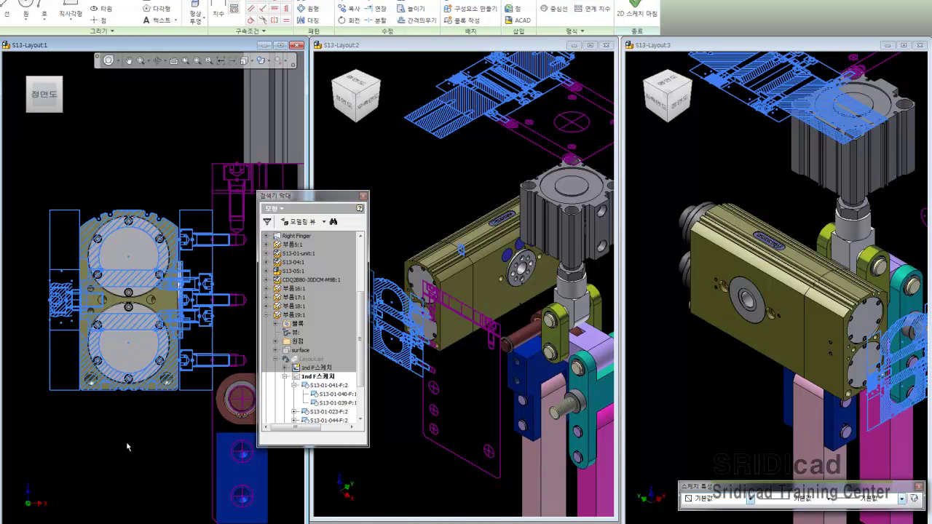
# Step: Drag the pasted S13-01-039 block copy to the left of the front section
pyautogui.scroll(-2, 366, 405)
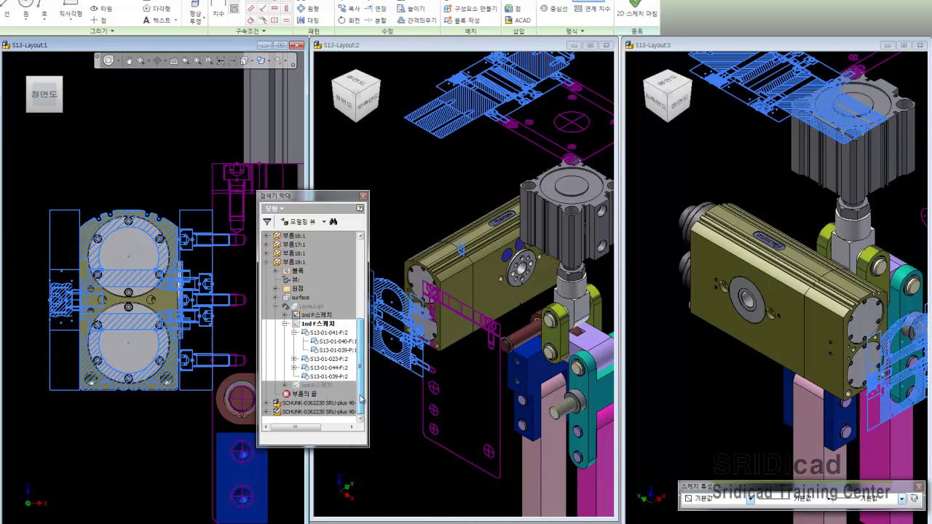
pyautogui.click(341, 377)
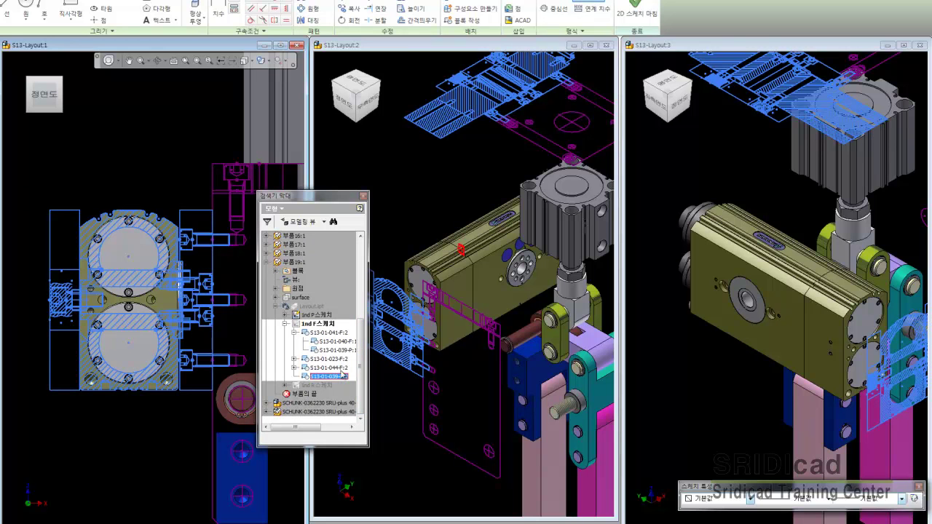
pyautogui.click(118, 214)
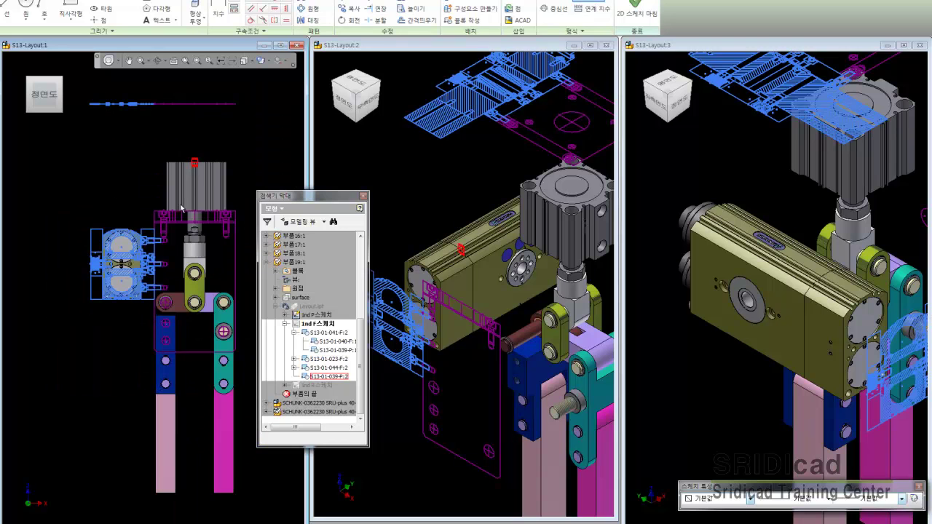
pyautogui.scroll(3, 72, 271)
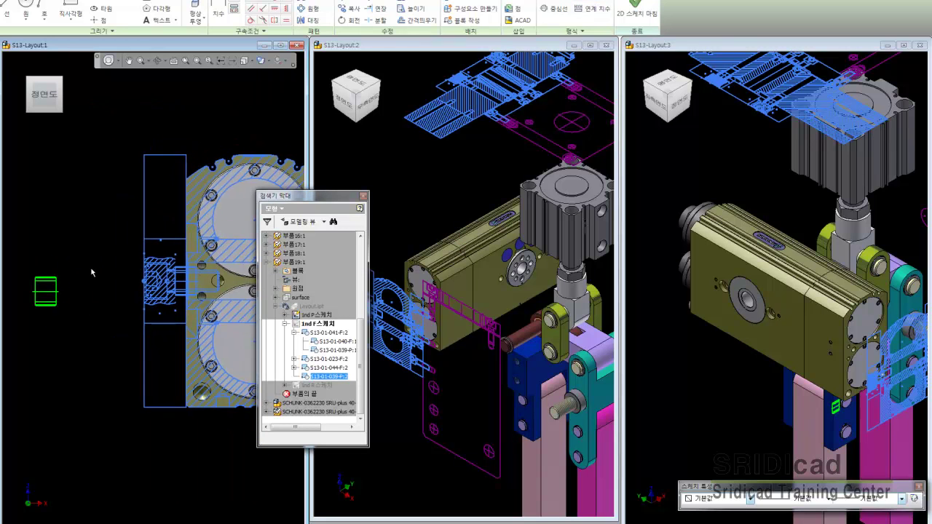
pyautogui.moveTo(45, 291); pyautogui.dragTo(172, 347)
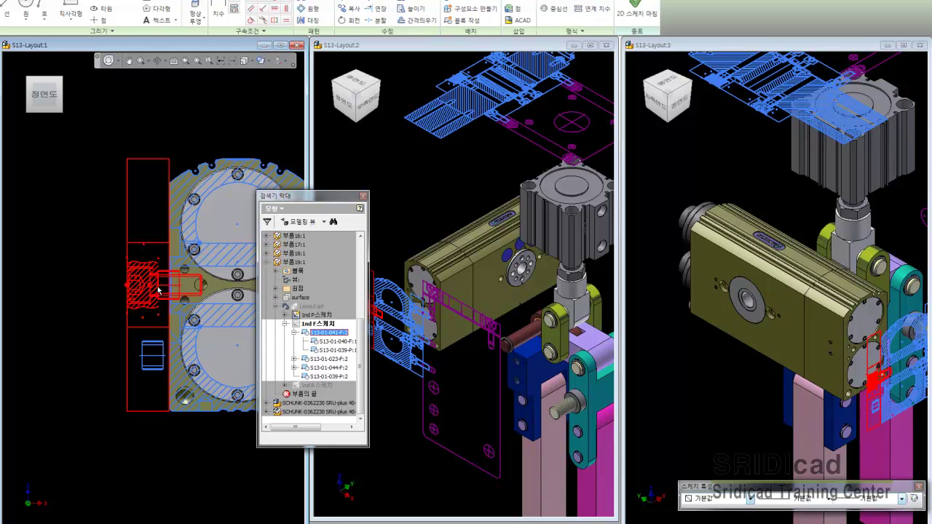
pyautogui.click(157, 290)
pyautogui.click(92, 286)
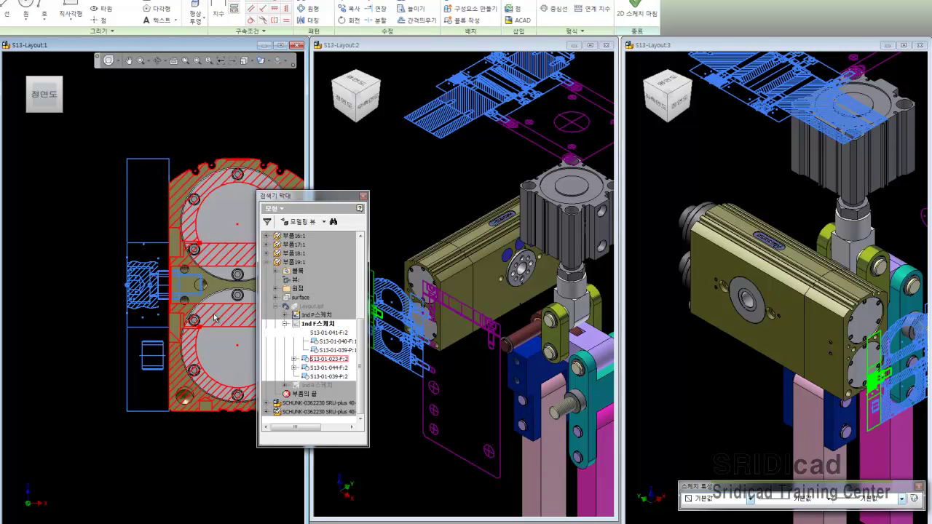
pyautogui.scroll(5, 135, 289)
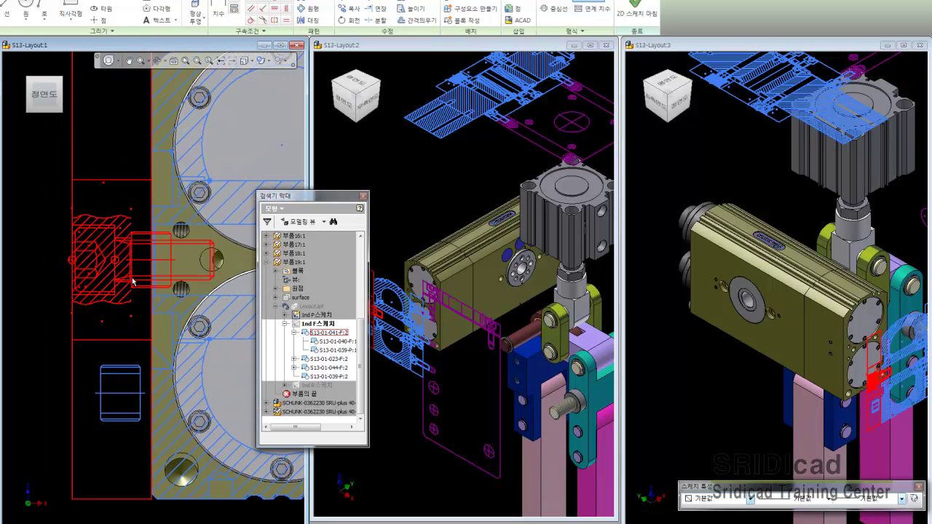
# Step: Edit the copied block, finish the edit, then move it up toward the section
pyautogui.doubleClick(132, 282)
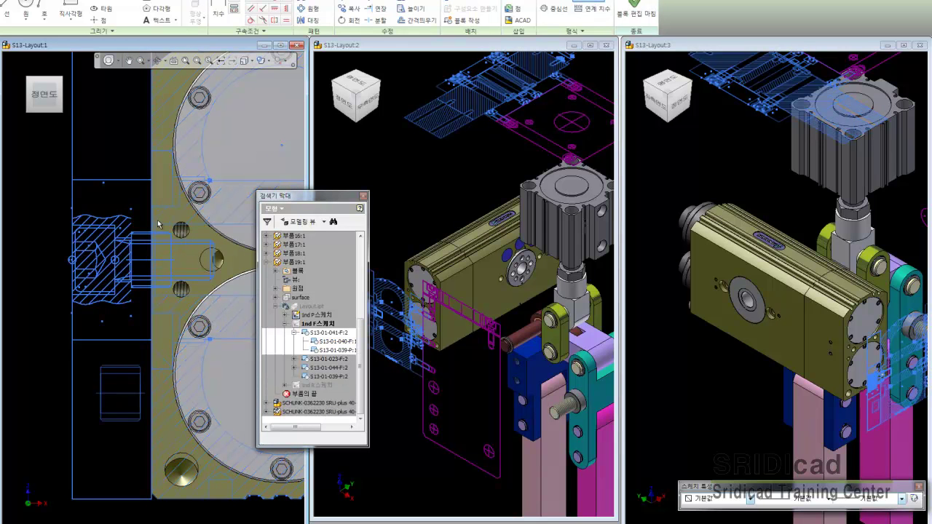
pyautogui.click(161, 238)
pyautogui.scroll(4, 142, 231)
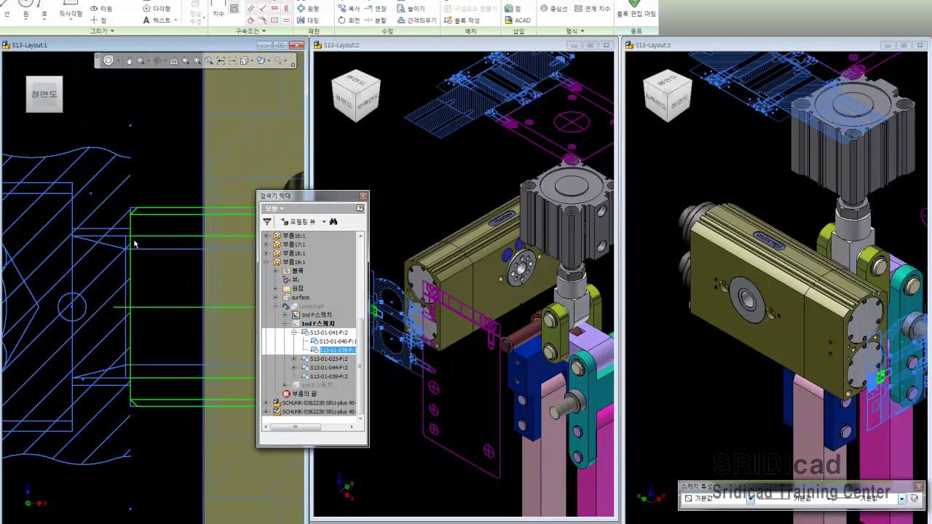
pyautogui.scroll(-4, 142, 225)
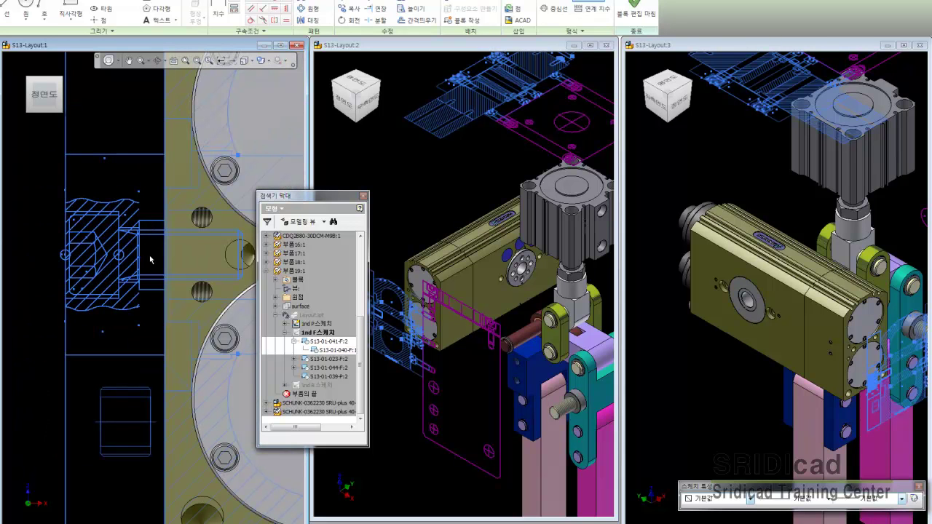
pyautogui.click(636, 14)
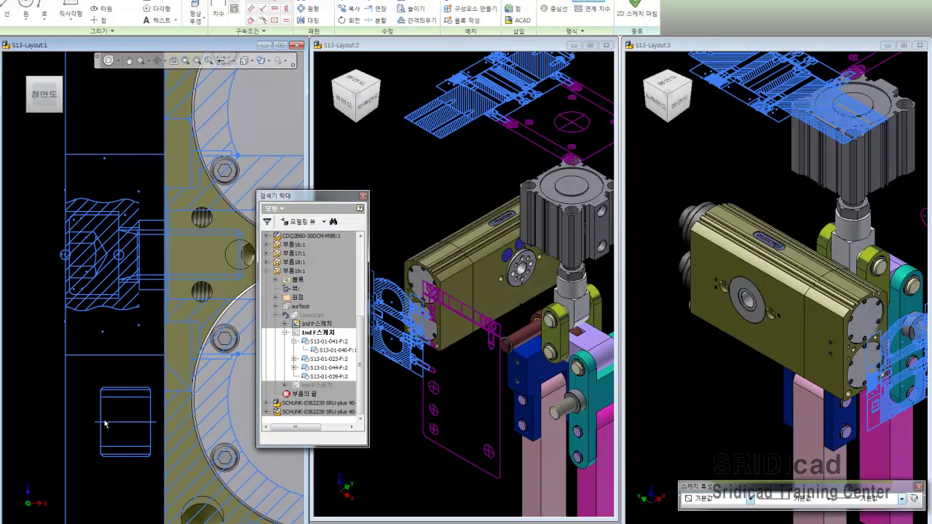
pyautogui.moveTo(104, 426); pyautogui.dragTo(128, 390)
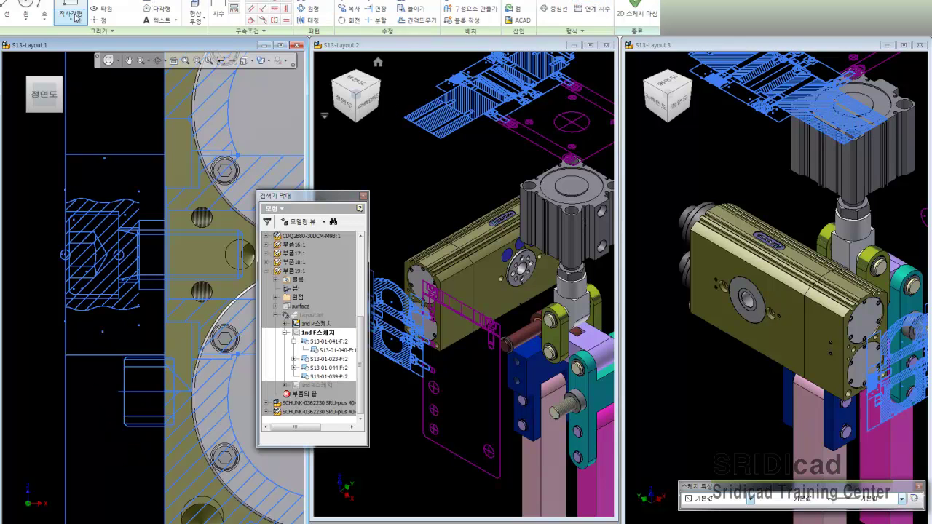
# Step: Place a reference point and shift the block's vertical line left to align with its neighbour
pyautogui.click(99, 20)
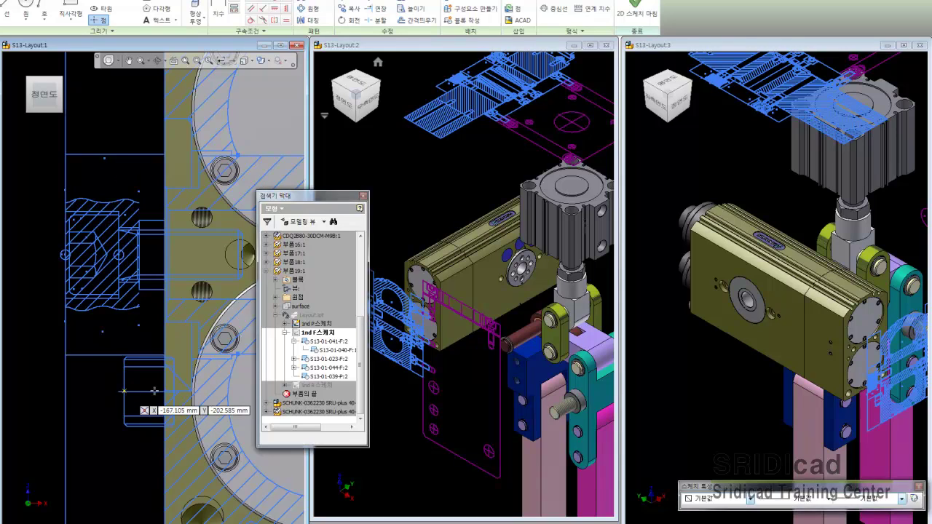
pyautogui.rightClick(148, 382)
pyautogui.click(102, 380)
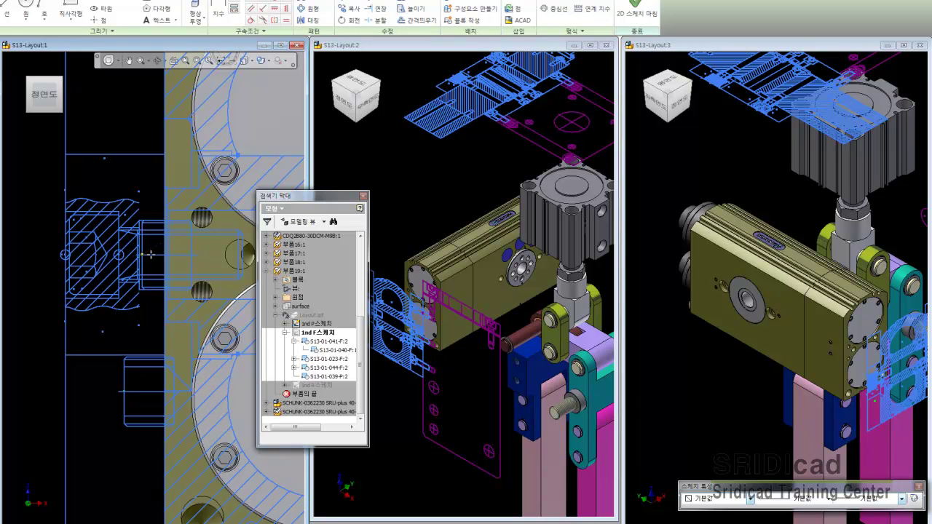
pyautogui.scroll(3, 145, 256)
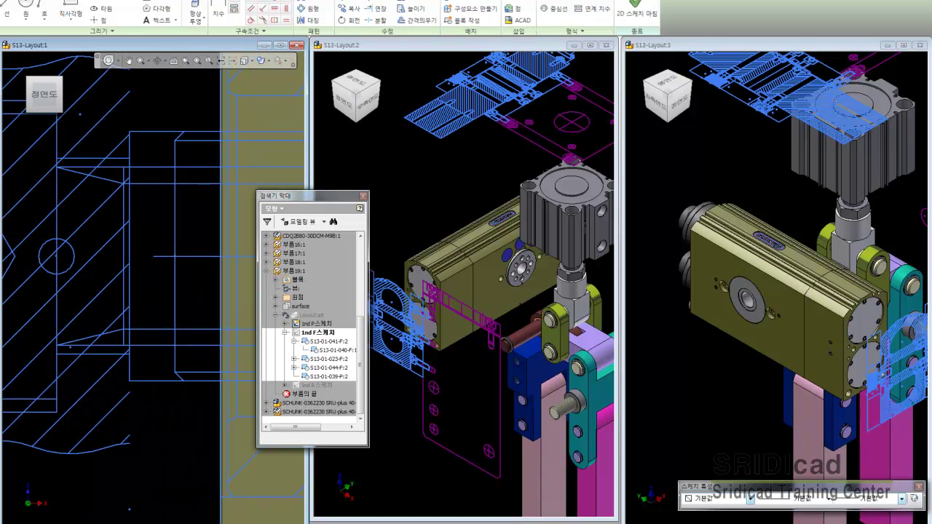
pyautogui.click(98, 20)
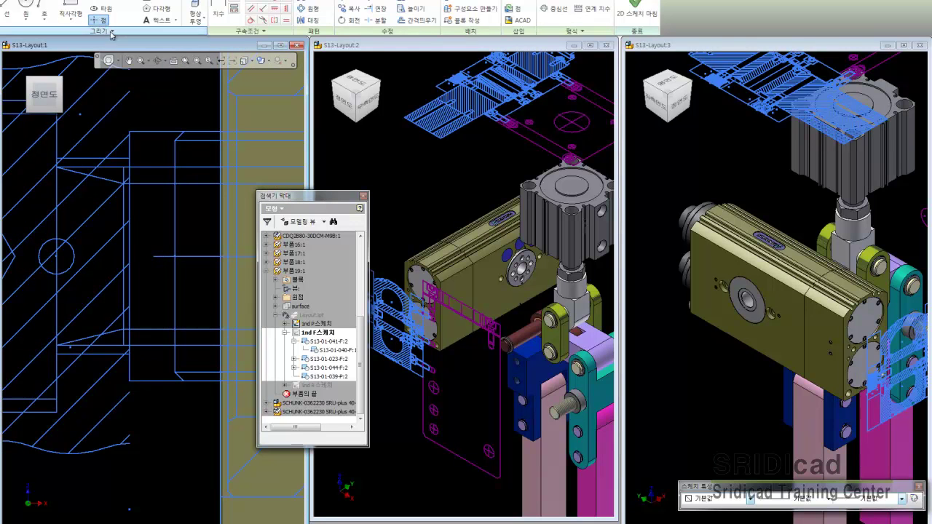
pyautogui.click(129, 256)
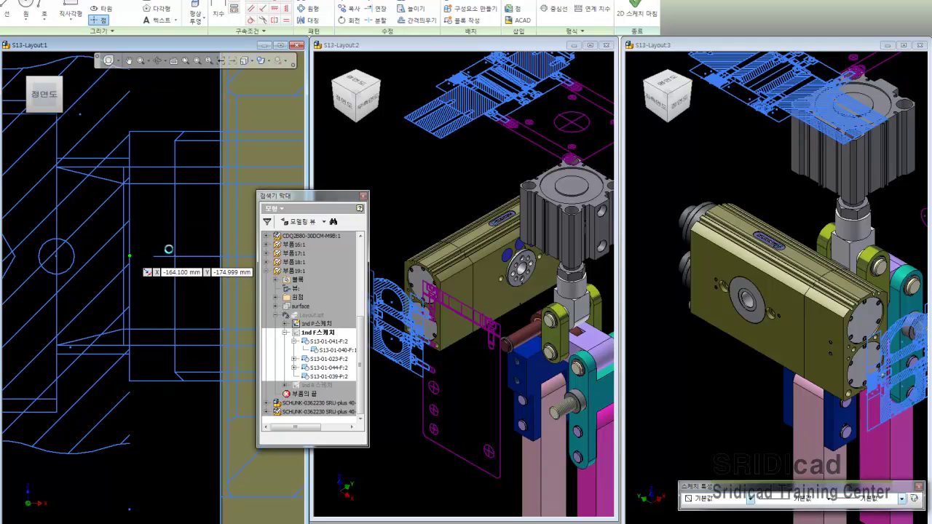
pyautogui.rightClick(160, 240)
pyautogui.click(188, 248)
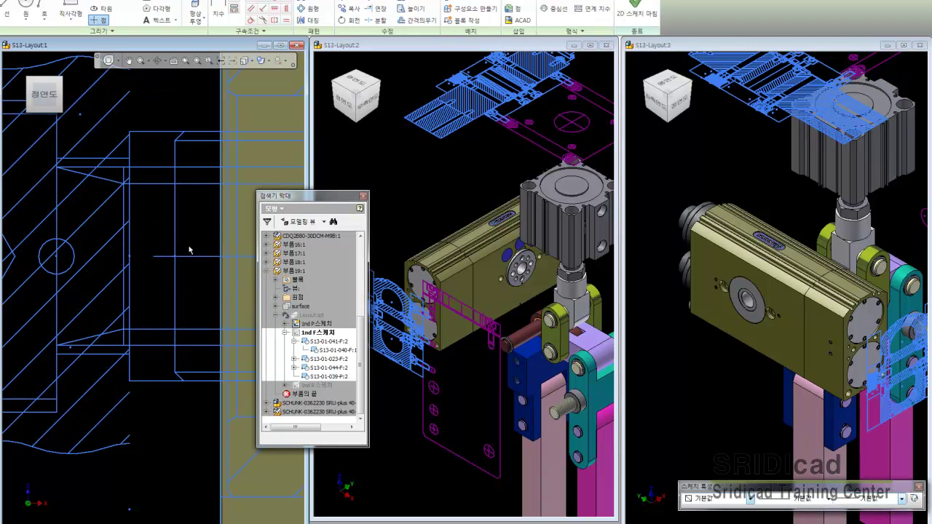
pyautogui.moveTo(175, 260); pyautogui.dragTo(131, 260)
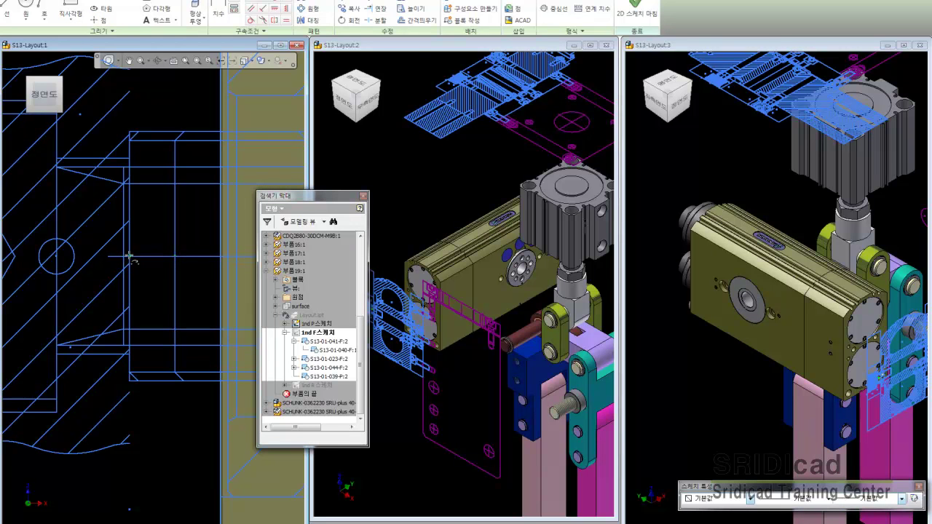
pyautogui.scroll(3, 148, 227)
# Step: Make the pasted S13-01-039 block sky blue
pyautogui.click(168, 219)
pyautogui.click(750, 499)
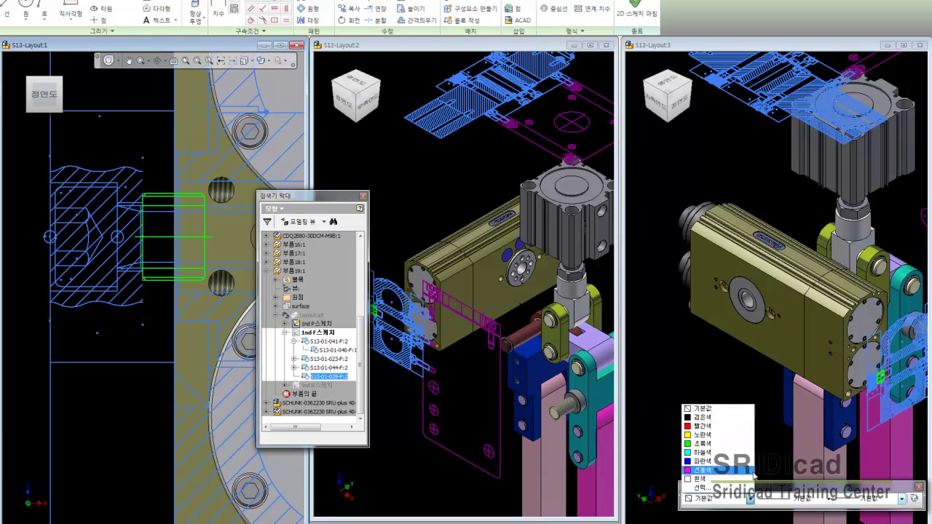
pyautogui.click(705, 457)
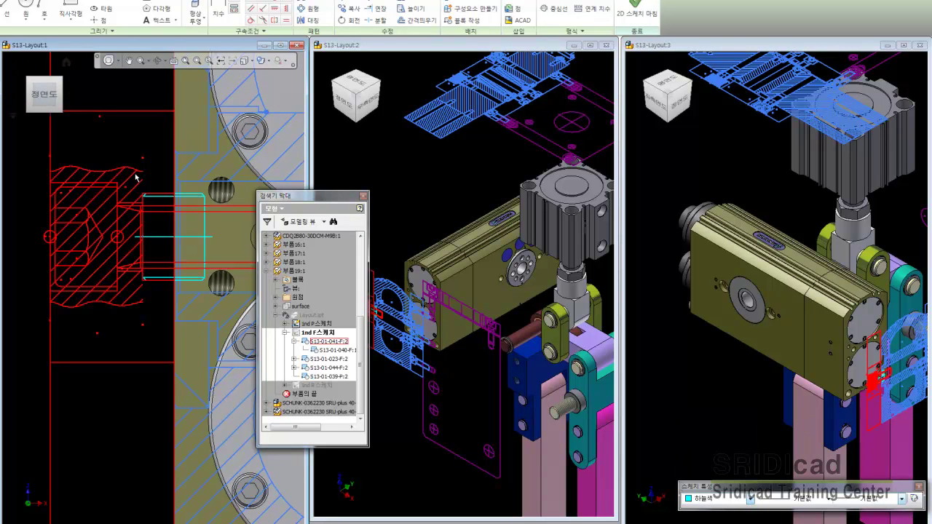
pyautogui.scroll(-2, 132, 210)
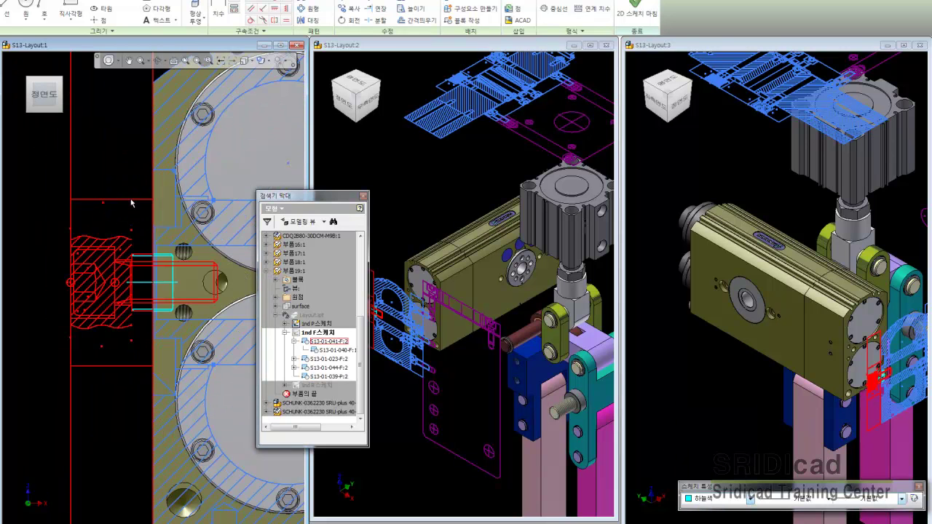
# Step: Make block S13-01-041-F:2 white with a thin millimetre line weight
pyautogui.click(328, 341)
pyautogui.click(749, 499)
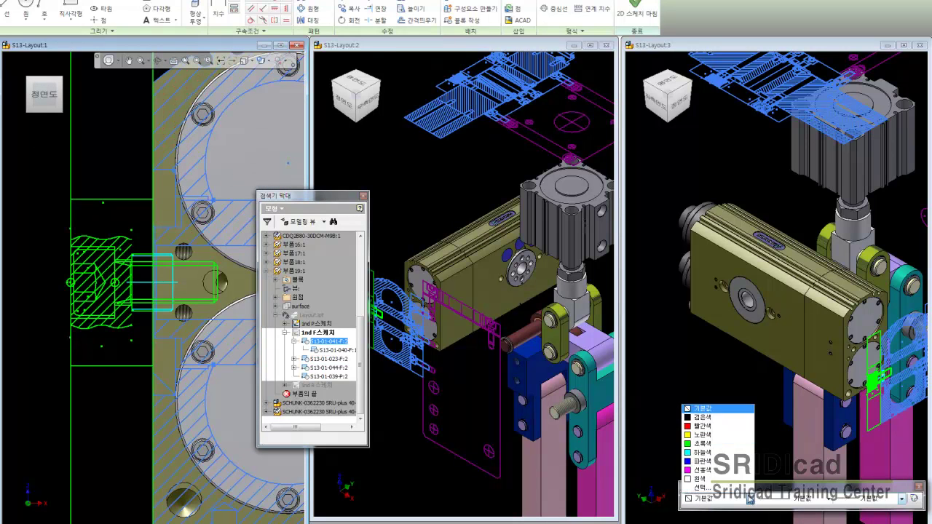
pyautogui.click(704, 408)
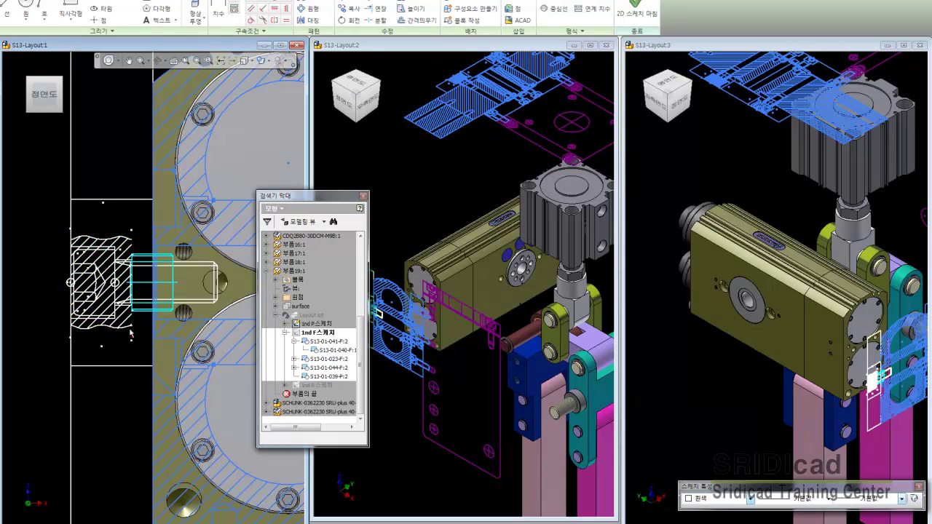
pyautogui.scroll(-2, 128, 331)
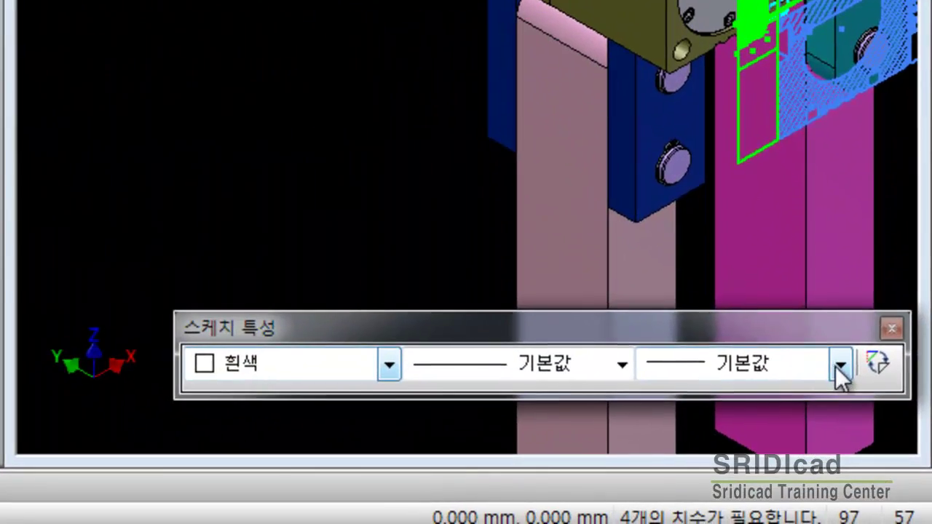
pyautogui.click(901, 500)
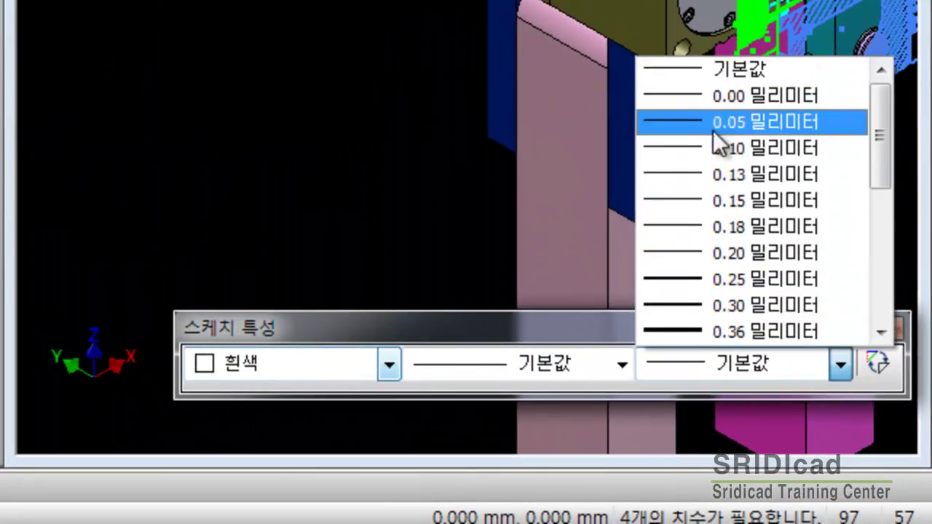
pyautogui.click(765, 122)
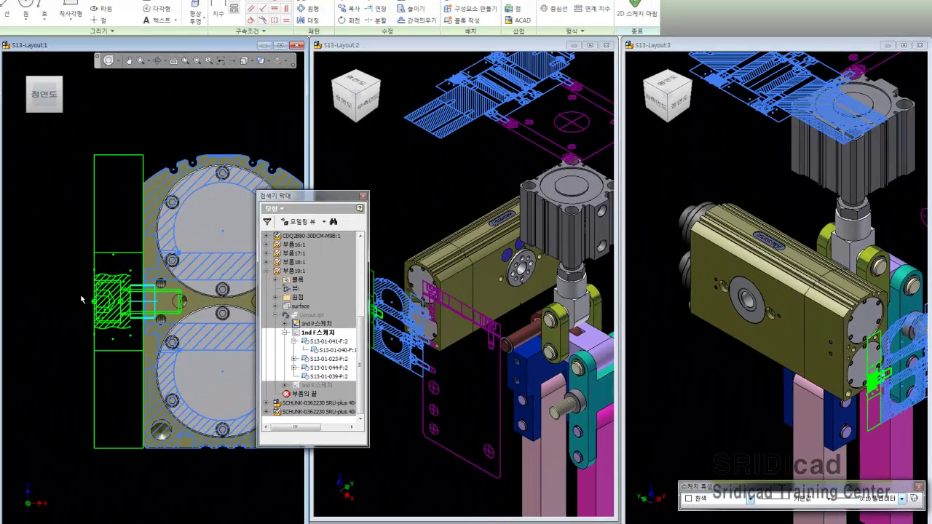
pyautogui.scroll(3, 85, 295)
pyautogui.scroll(-3, 70, 289)
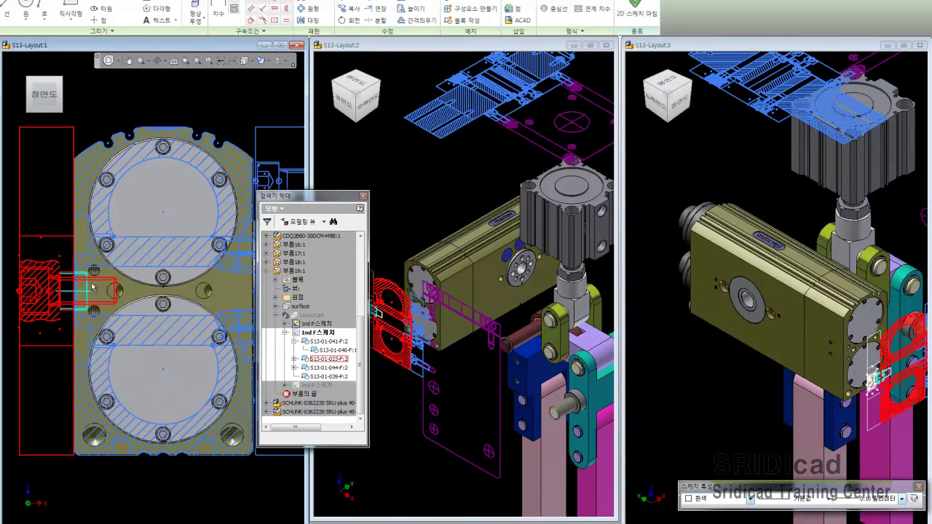
pyautogui.scroll(-2, 213, 252)
pyautogui.scroll(2, 213, 252)
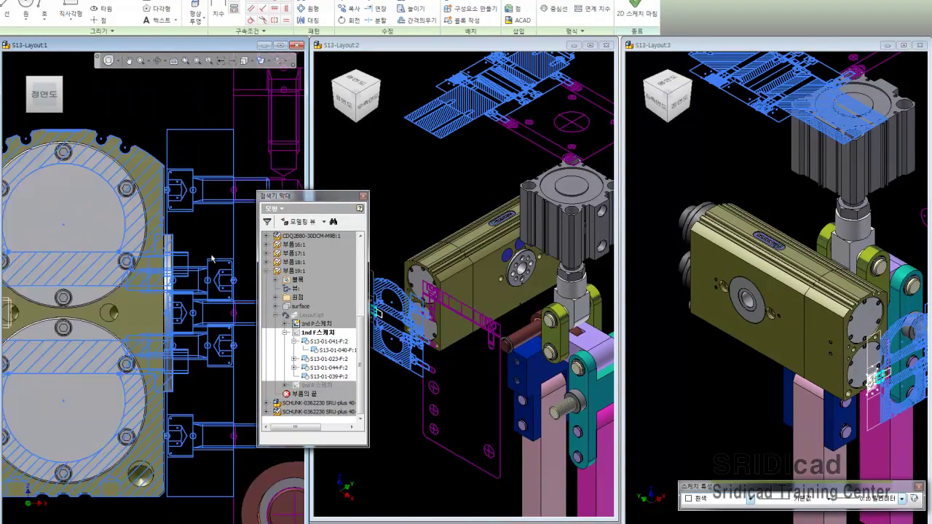
# Step: Explode the nested block S13-01-044-F:2 into its separate R and F blocks
pyautogui.moveTo(209, 258); pyautogui.dragTo(213, 228, button='middle')
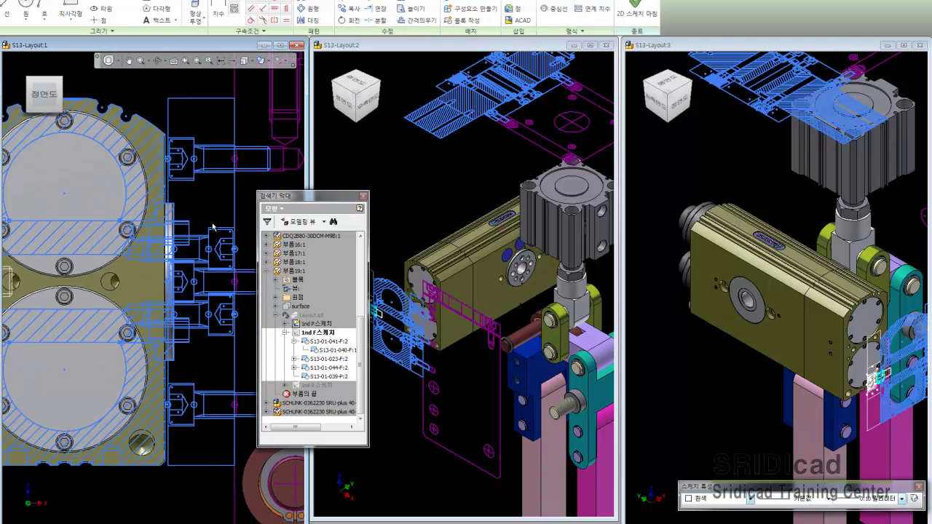
pyautogui.click(207, 175)
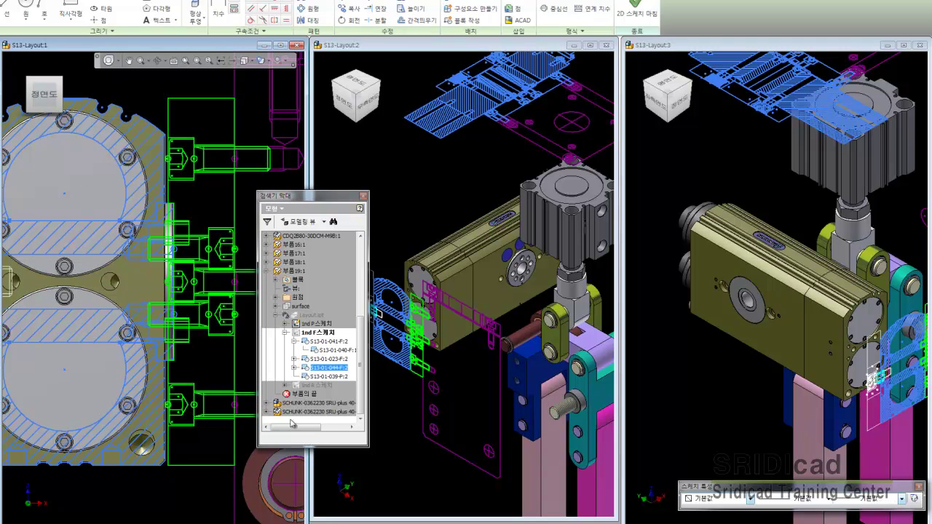
pyautogui.press('Escape')
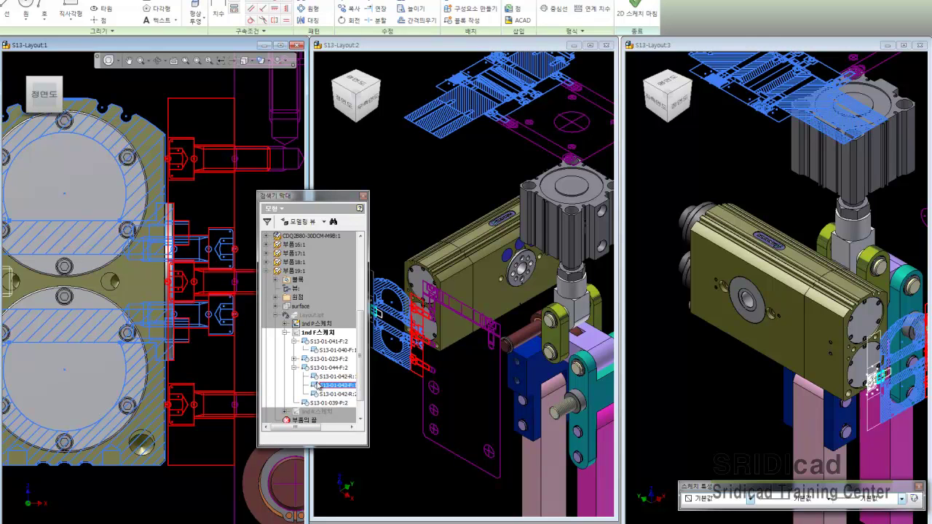
pyautogui.click(318, 385)
pyautogui.press('Down')
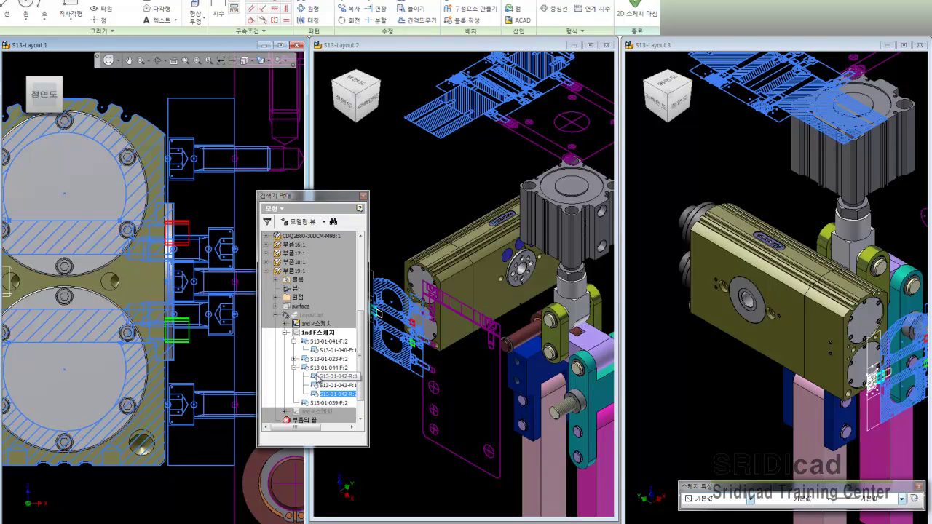
pyautogui.click(319, 377)
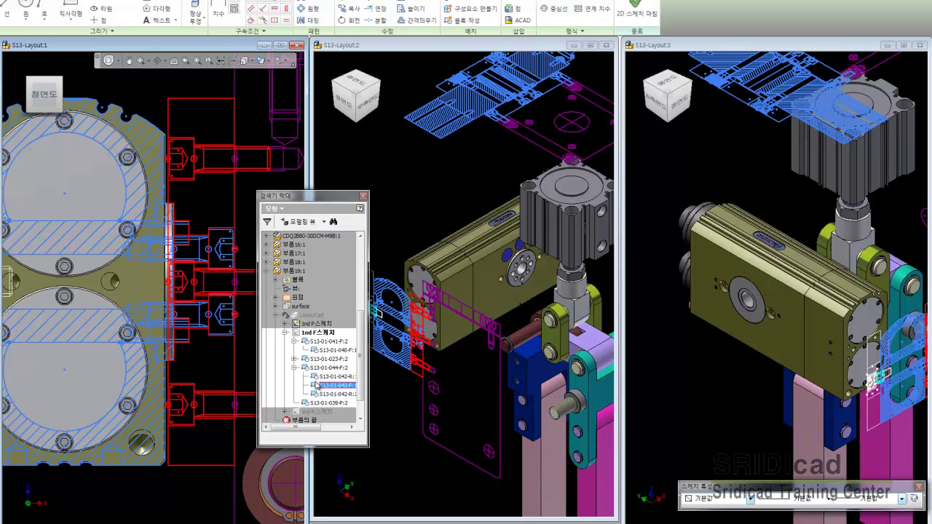
pyautogui.click(310, 369)
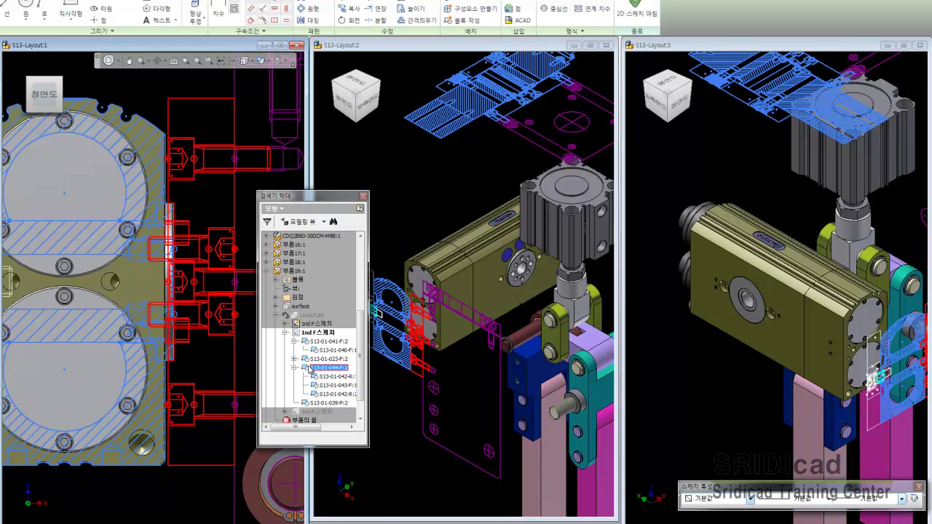
pyautogui.rightClick(310, 369)
pyautogui.click(326, 453)
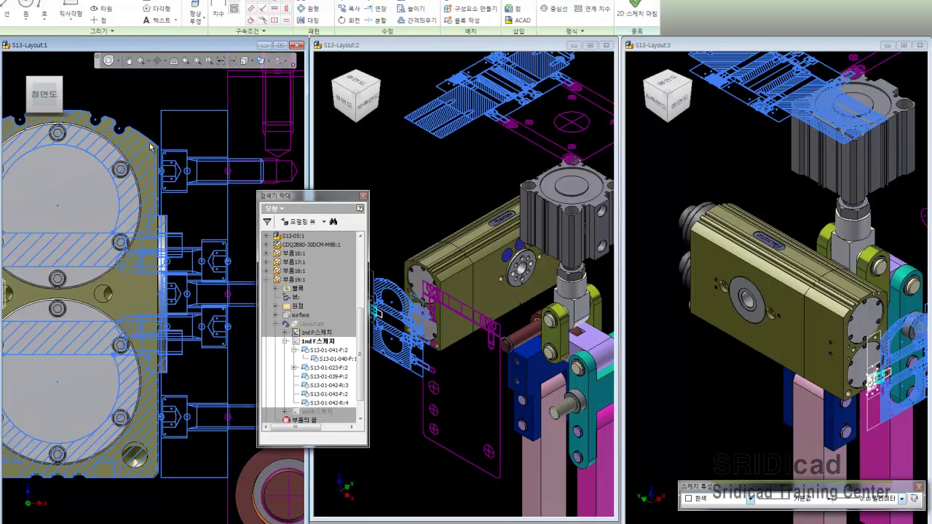
# Step: Give block S13-01-023-F:2 a dark green (0,64,0) colour and 0.50 mm line weight
pyautogui.click(149, 148)
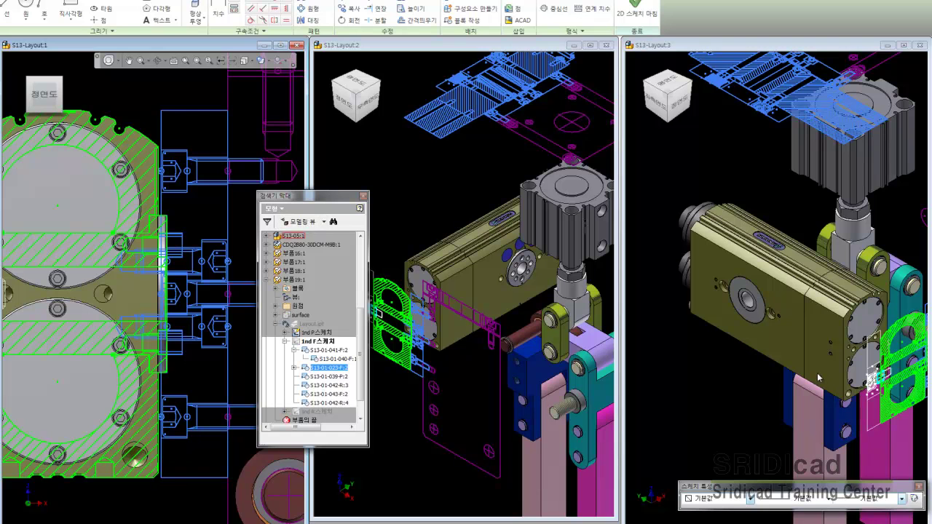
pyautogui.click(749, 501)
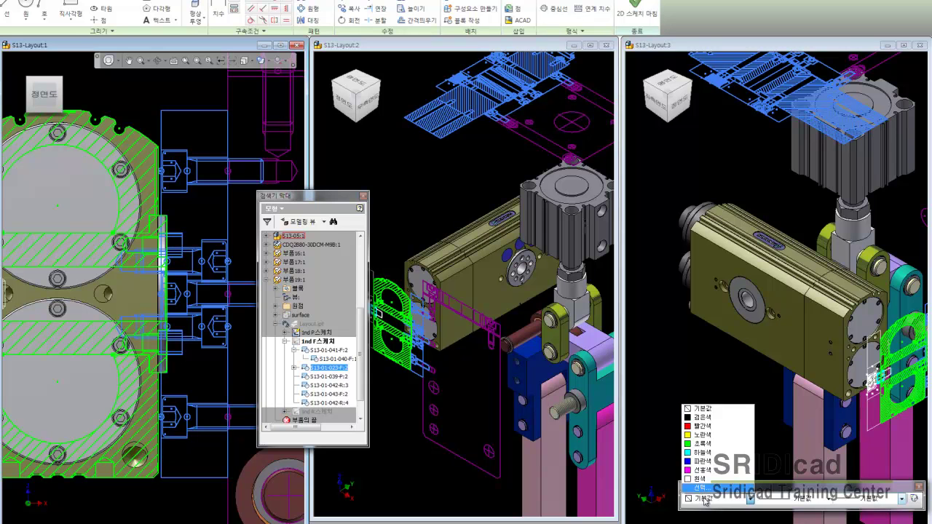
pyautogui.click(704, 491)
pyautogui.click(442, 254)
pyautogui.click(422, 327)
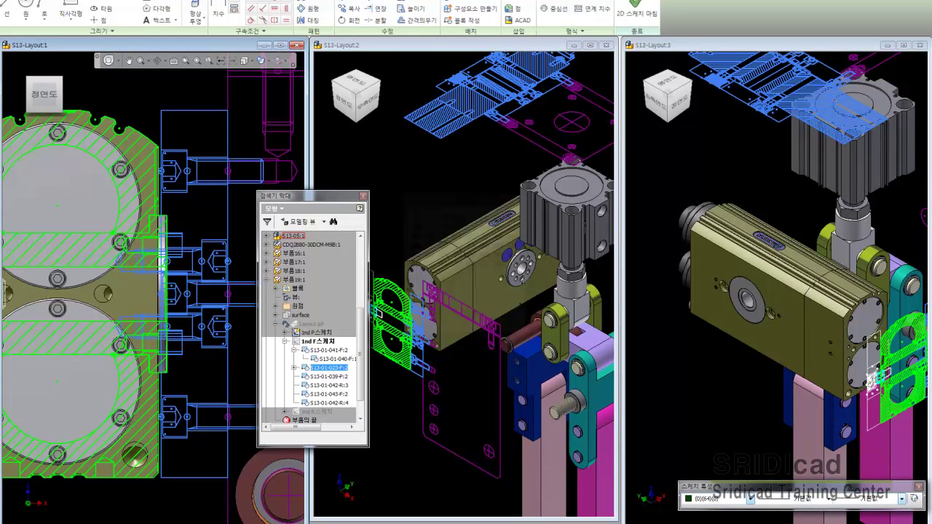
pyautogui.click(901, 500)
pyautogui.click(873, 429)
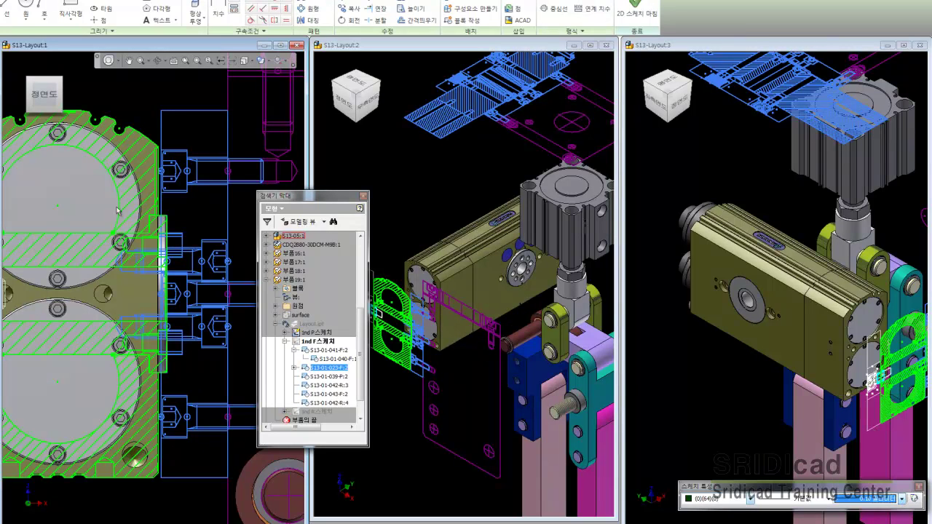
pyautogui.click(194, 210)
# Step: Make blocks S13-01-042-R:3 and S13-01-042-R:4 yellow with a 0.13 mm line weight
pyautogui.scroll(-2, 193, 209)
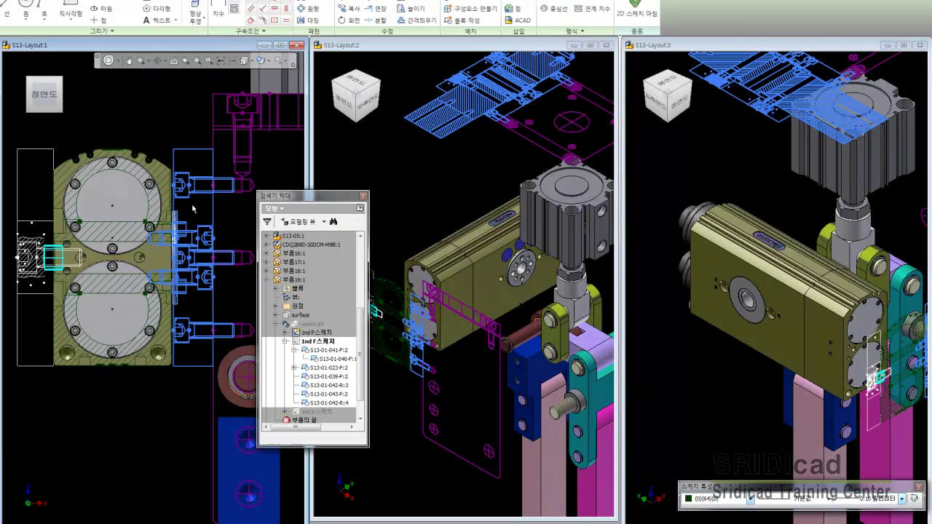
pyautogui.moveTo(193, 210); pyautogui.dragTo(197, 220, button='middle')
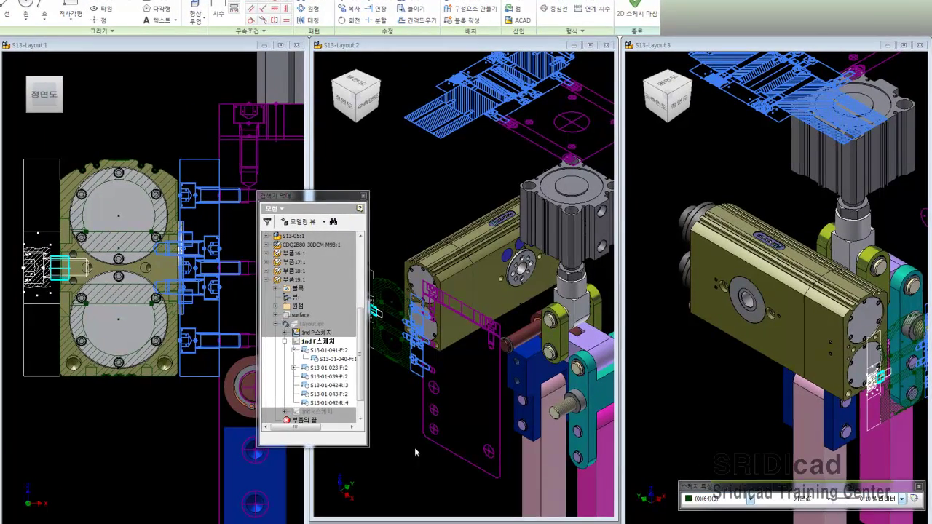
pyautogui.click(179, 126)
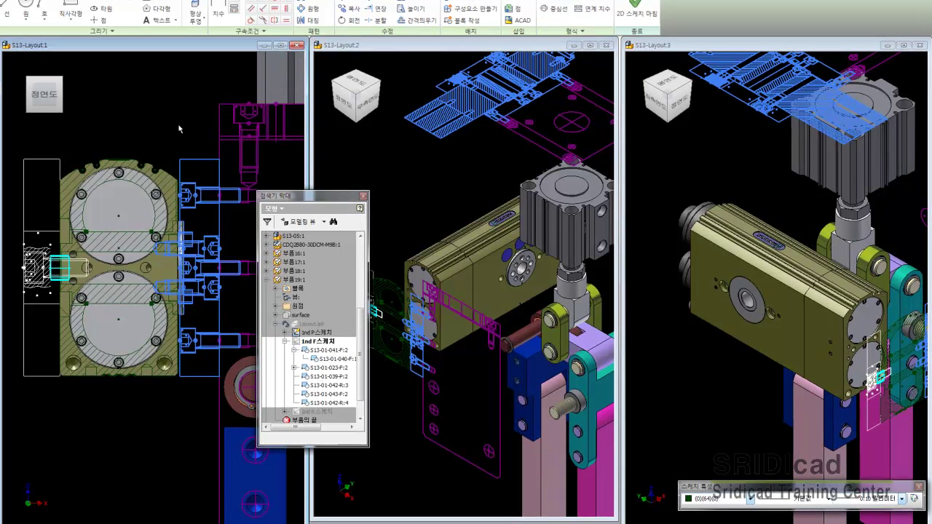
pyautogui.click(212, 163)
pyautogui.scroll(-3, 224, 252)
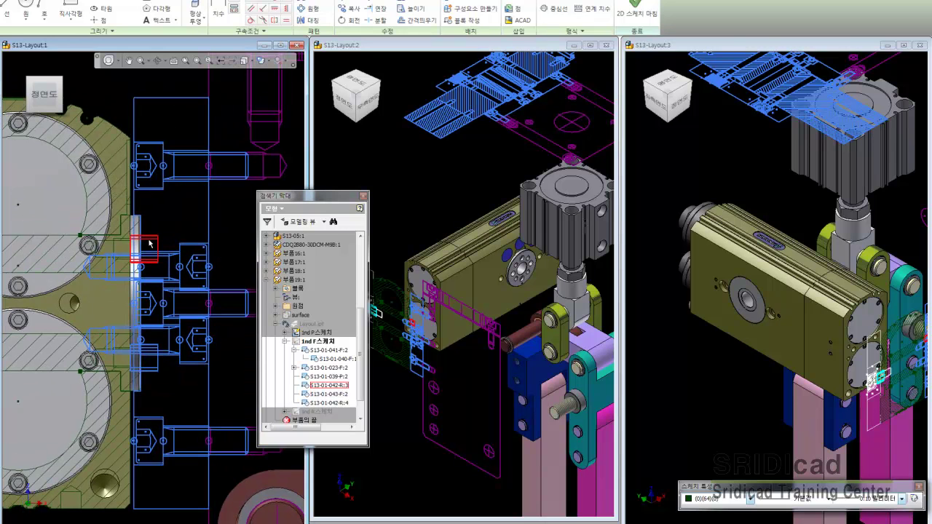
pyautogui.click(149, 243)
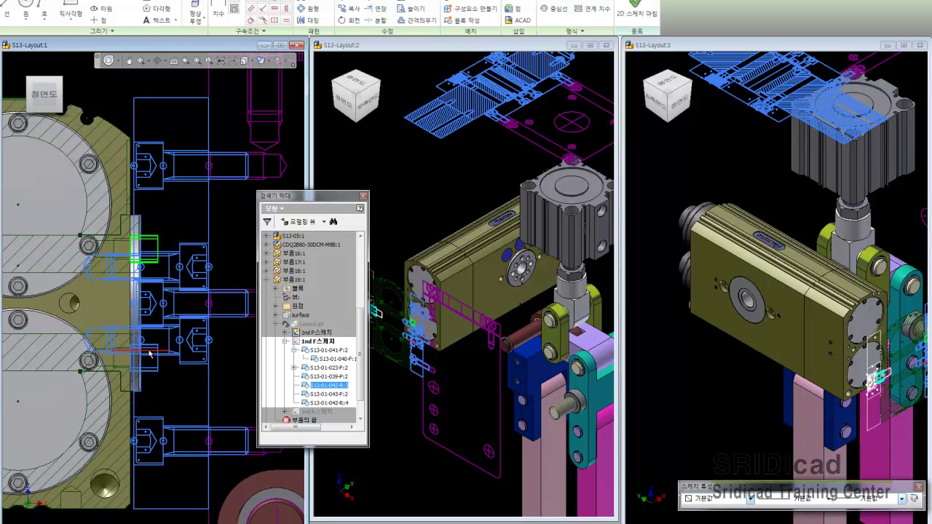
pyautogui.keyDown('ctrl'); pyautogui.click(327, 402); pyautogui.keyUp('ctrl')
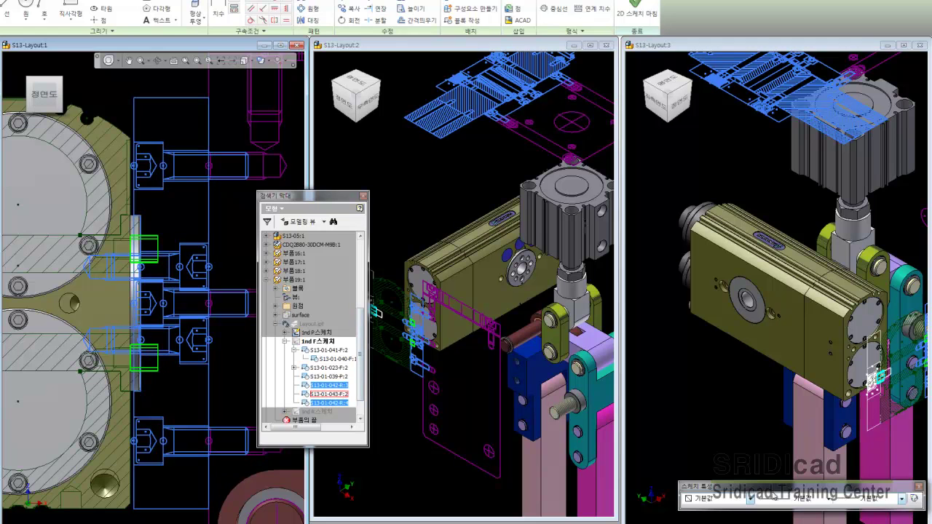
pyautogui.click(750, 500)
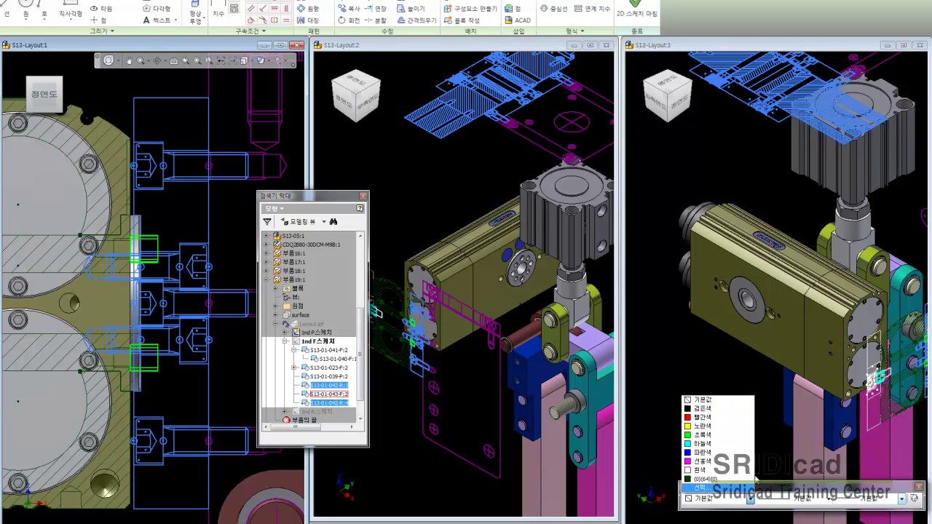
pyautogui.click(699, 425)
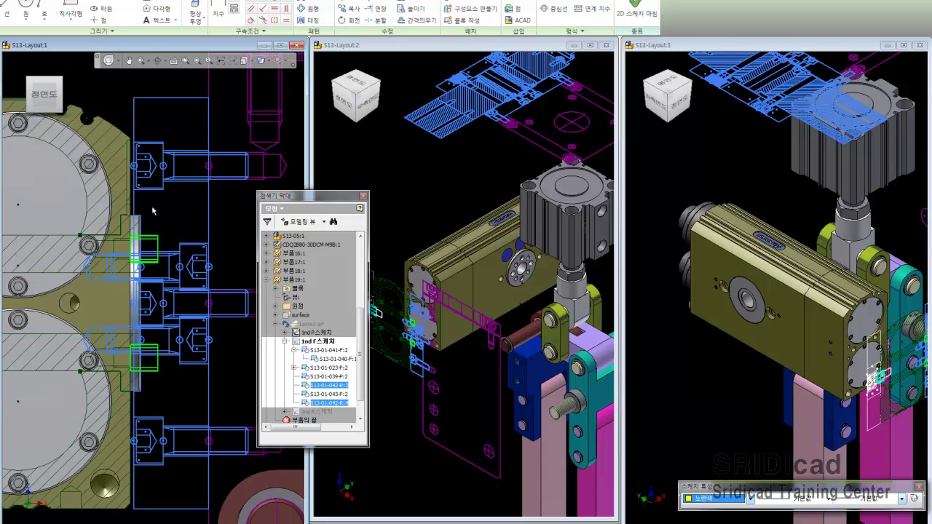
pyautogui.click(904, 501)
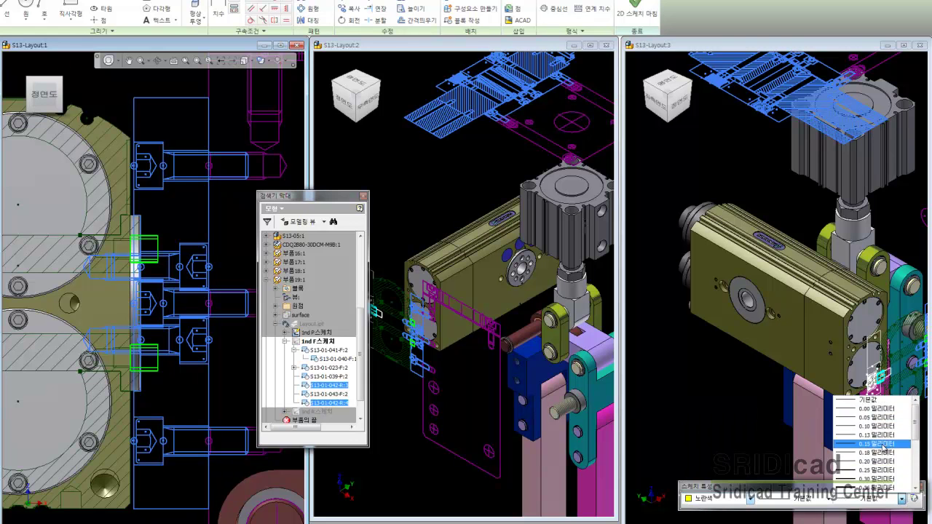
pyautogui.click(884, 445)
# Step: Make block S13-01-043-F:2 white with a 0.10 mm line weight
pyautogui.moveTo(172, 229); pyautogui.dragTo(194, 219, button='middle')
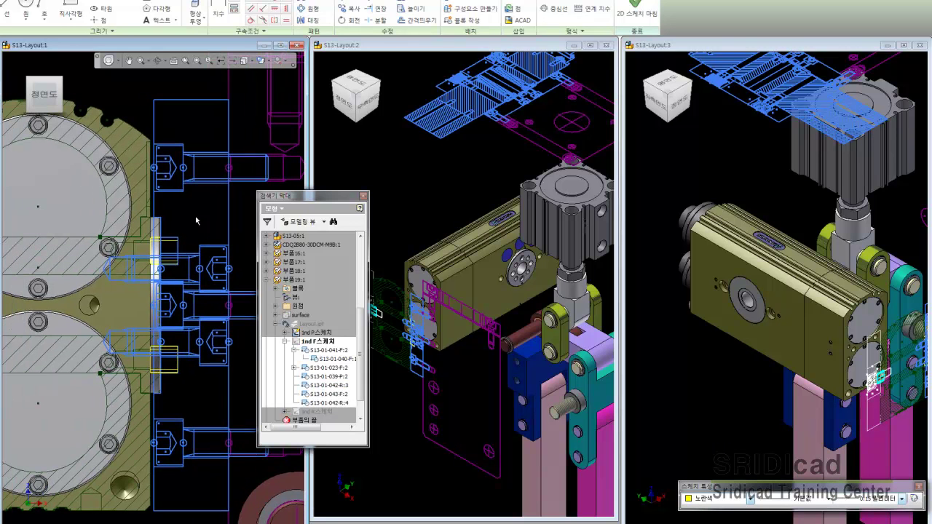
pyautogui.click(197, 183)
pyautogui.click(193, 219)
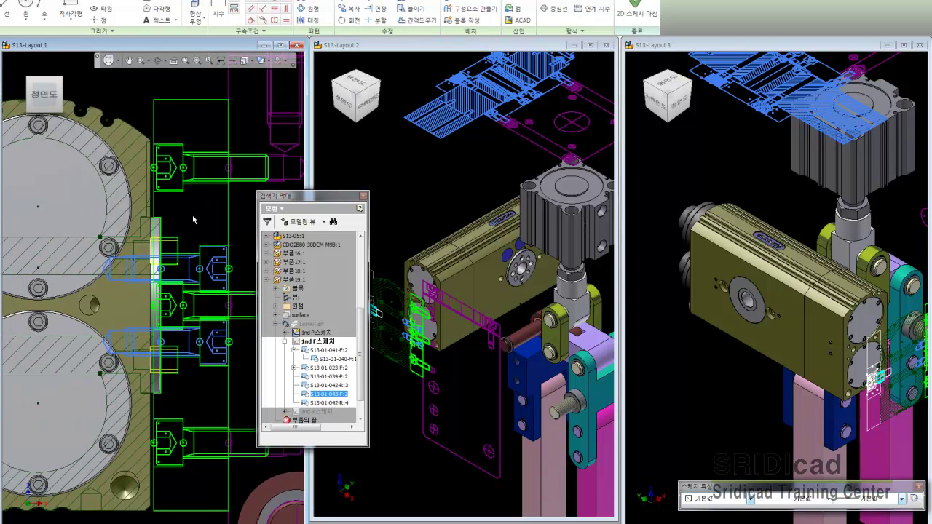
pyautogui.scroll(-2, 195, 219)
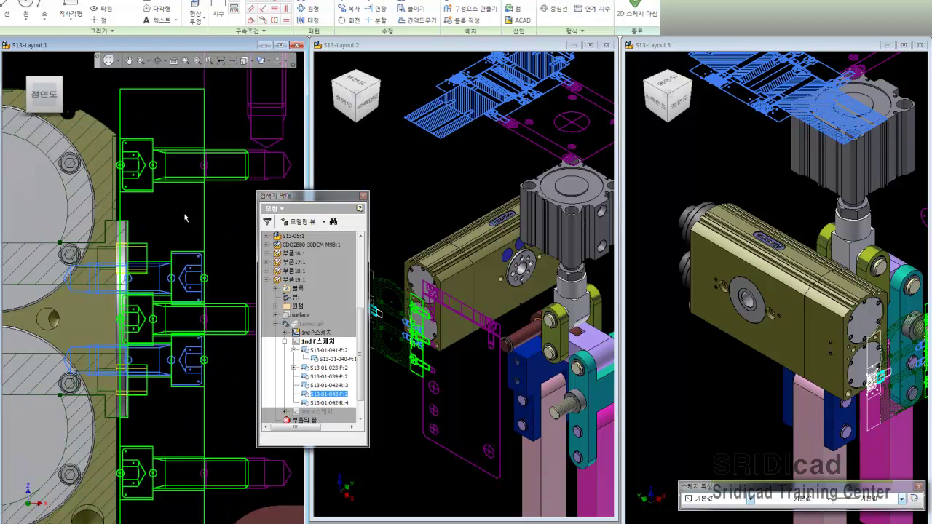
pyautogui.scroll(-1, 192, 211)
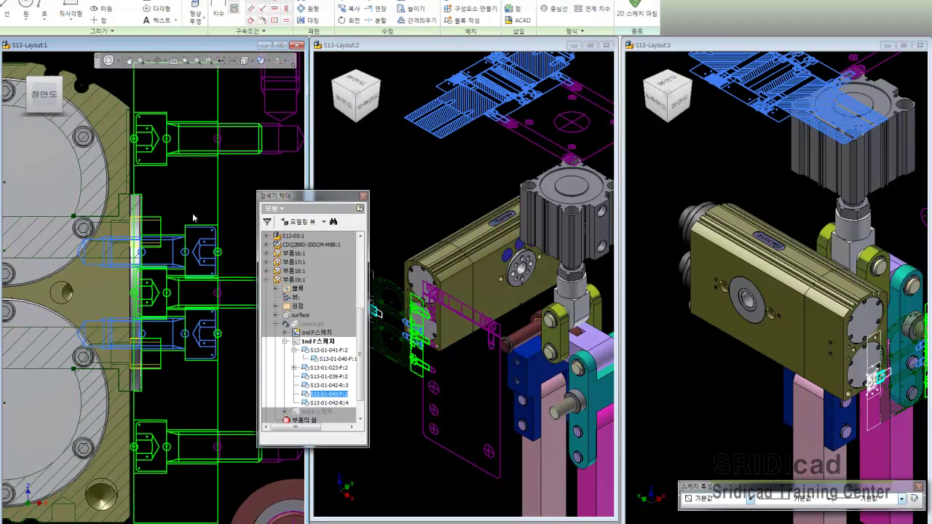
pyautogui.click(750, 499)
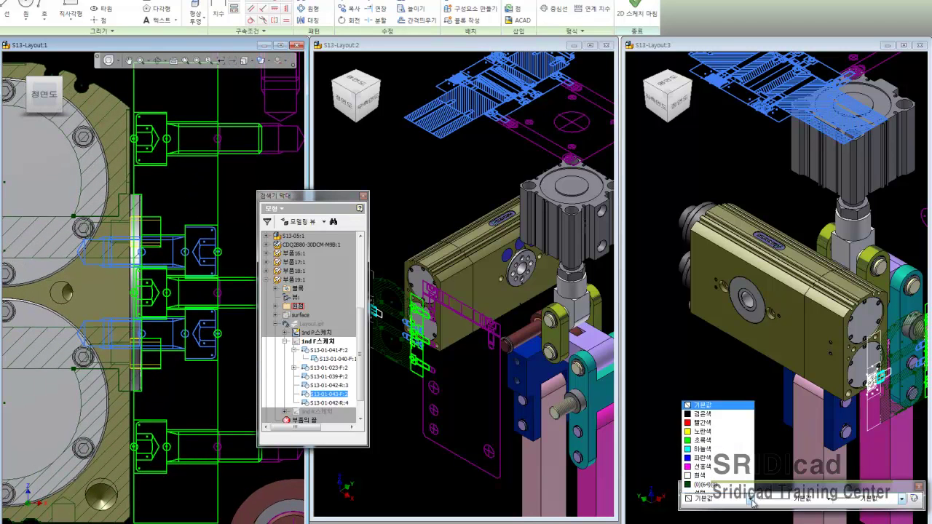
pyautogui.click(710, 472)
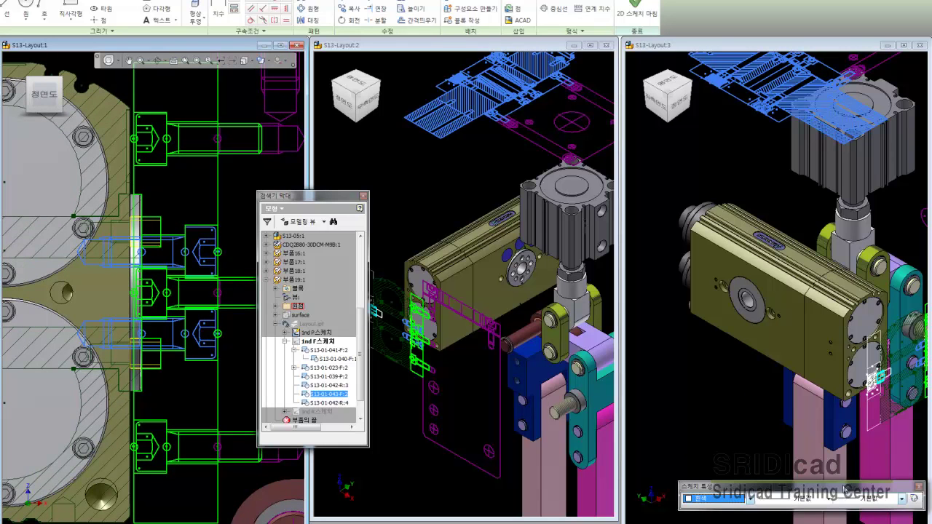
pyautogui.click(903, 499)
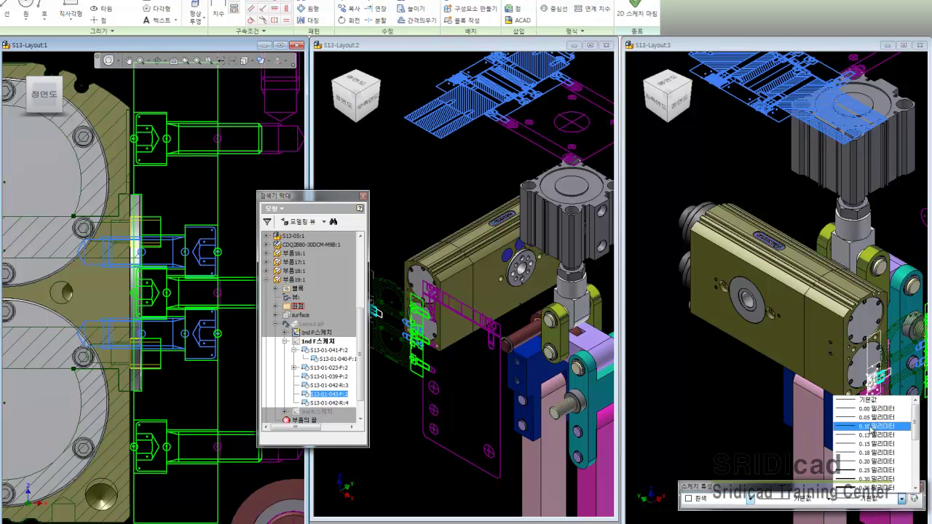
pyautogui.click(866, 416)
pyautogui.click(169, 197)
# Step: Pan and zoom out the S13-Layout:1 section to see the whole front view
pyautogui.scroll(-2, 191, 208)
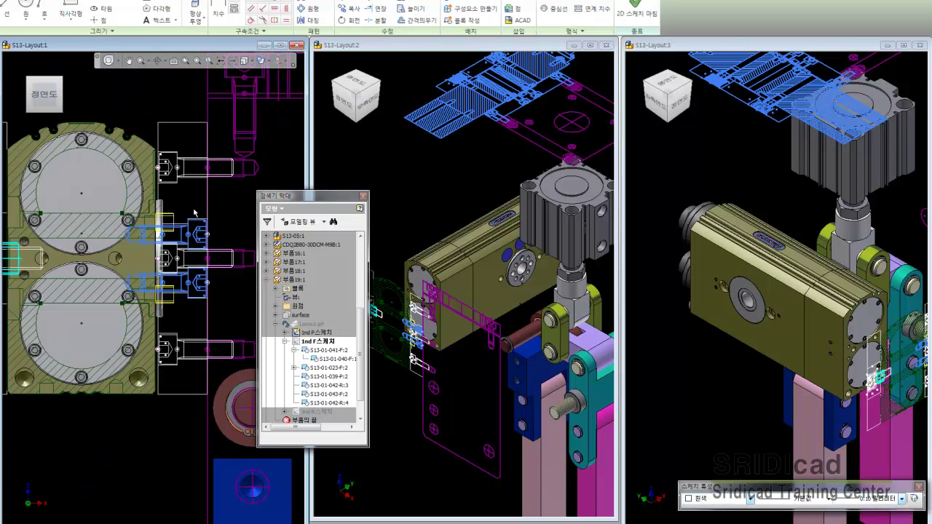
pyautogui.scroll(-1, 195, 211)
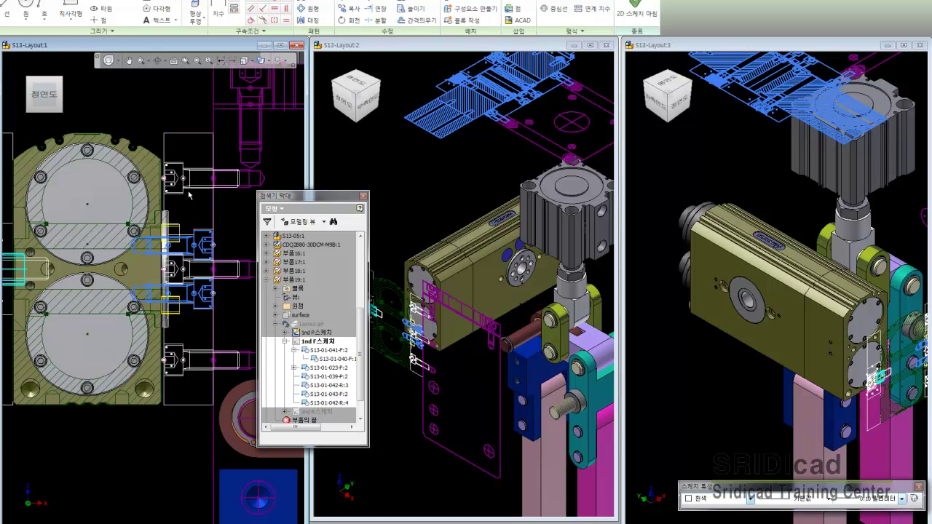
pyautogui.moveTo(188, 219); pyautogui.dragTo(220, 228, button='middle')
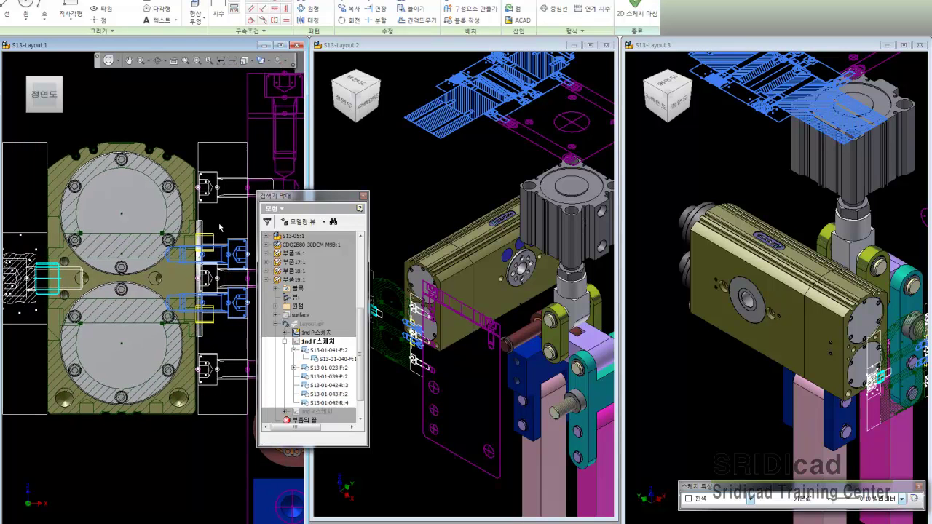
pyautogui.scroll(-1, 219, 227)
pyautogui.scroll(1, 153, 128)
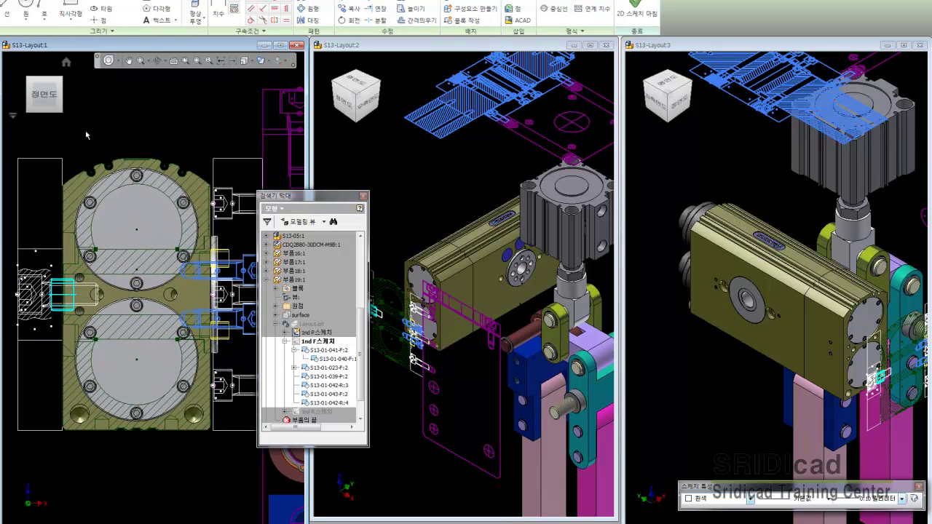
pyautogui.scroll(-3, 117, 154)
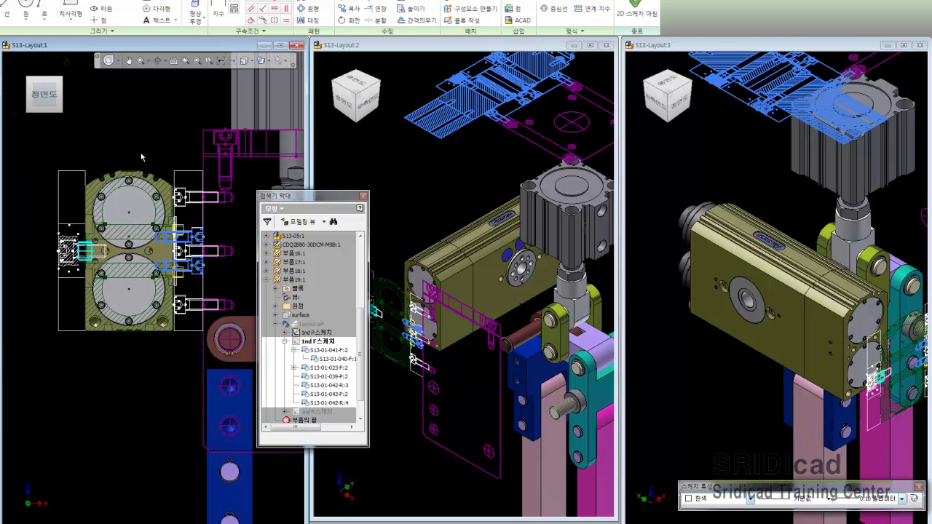
# Step: Finish the Ind F sketch, then expand 부품19:1 and Layout.ipt to list the Ind P, F, R sketches
pyautogui.click(471, 176)
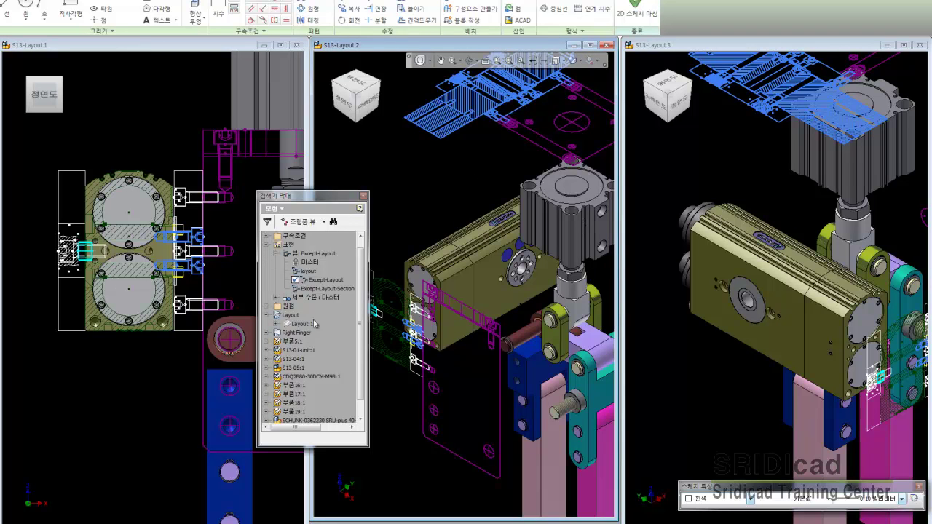
pyautogui.moveTo(454, 360); pyautogui.dragTo(286, 287, button='middle')
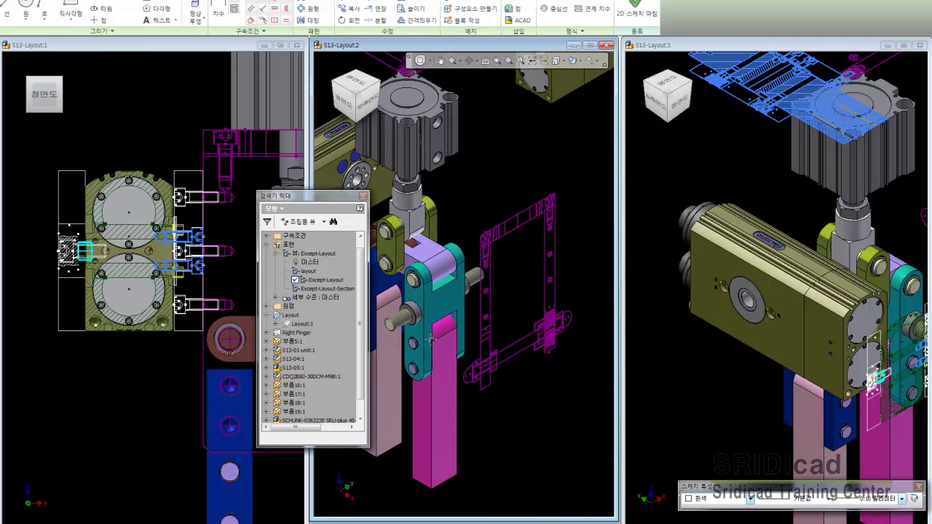
pyautogui.scroll(-1, 534, 349)
pyautogui.scroll(-1, 524, 353)
pyautogui.scroll(-2, 513, 357)
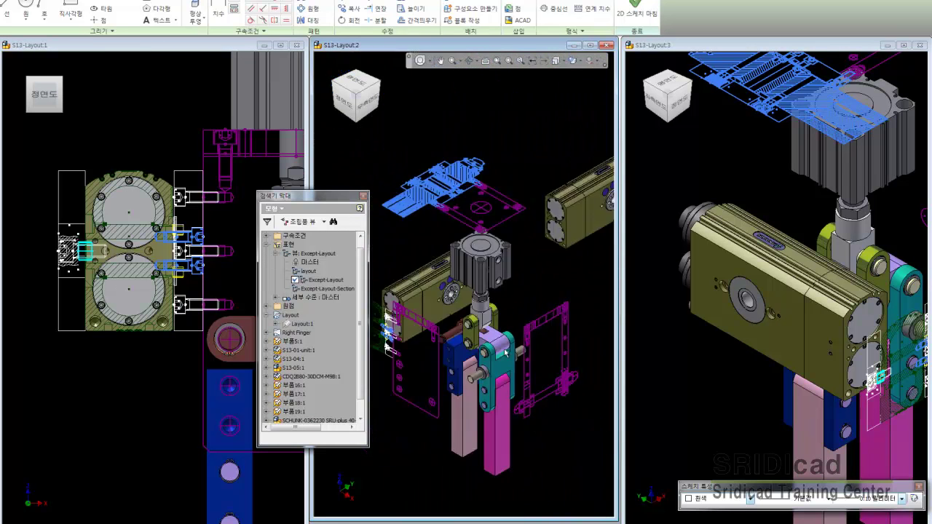
pyautogui.scroll(1, 512, 356)
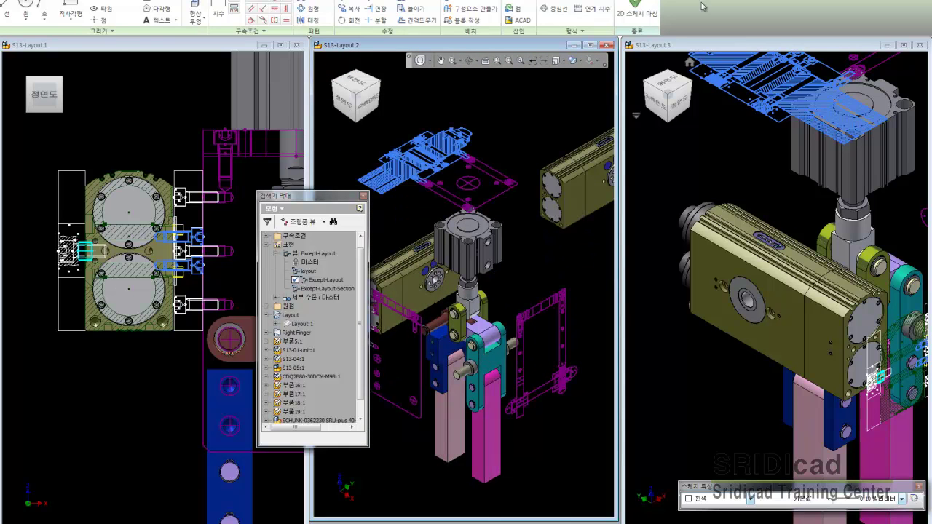
pyautogui.click(639, 19)
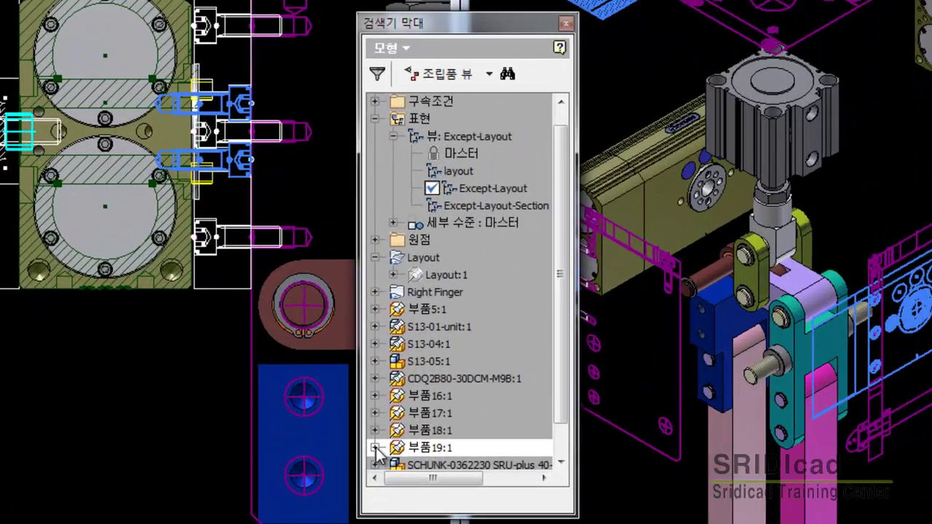
pyautogui.click(375, 447)
pyautogui.click(282, 385)
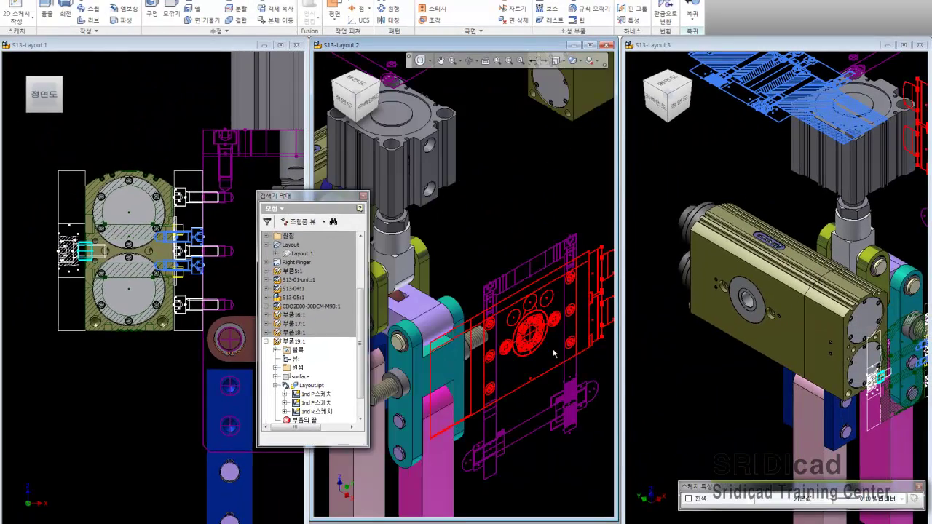
# Step: Edit the Ind R sketch and explode its nested block S13-01-045-R:1
pyautogui.scroll(2, 553, 355)
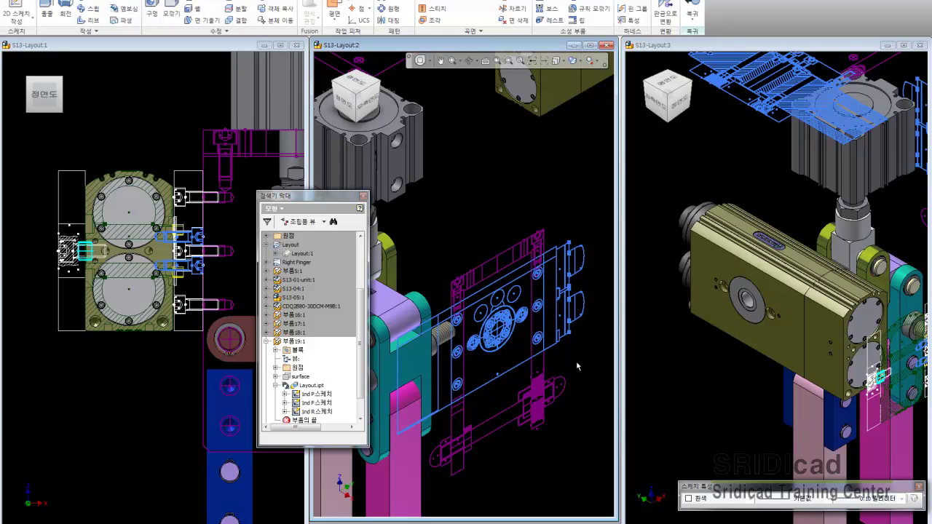
pyautogui.click(583, 292)
pyautogui.click(591, 291)
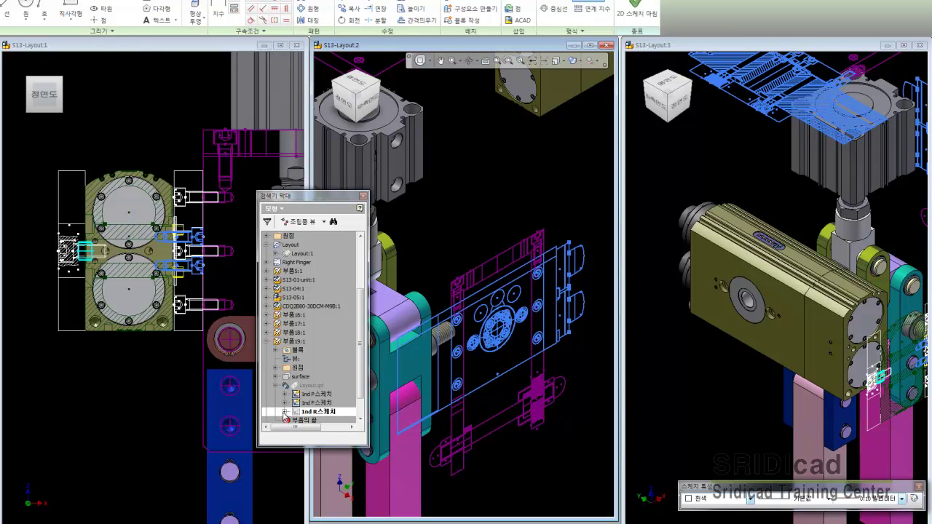
pyautogui.click(284, 412)
pyautogui.click(294, 412)
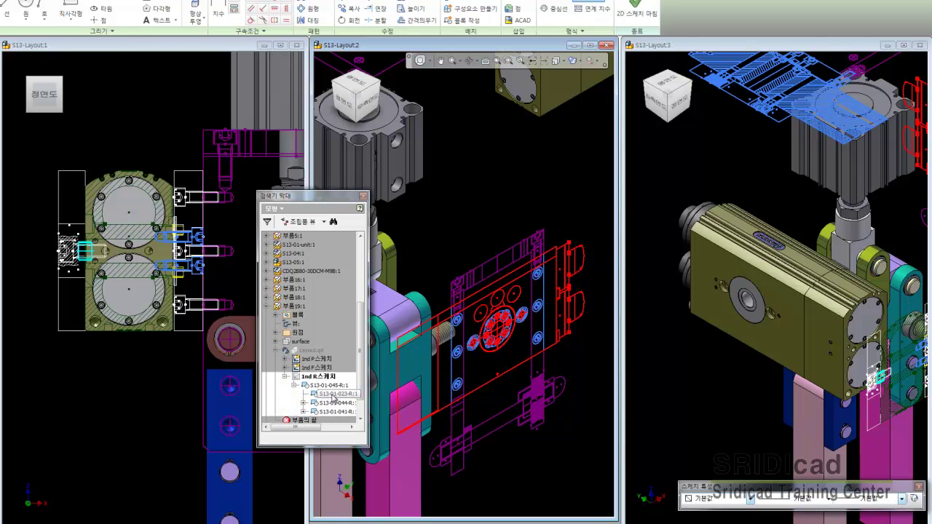
pyautogui.click(333, 403)
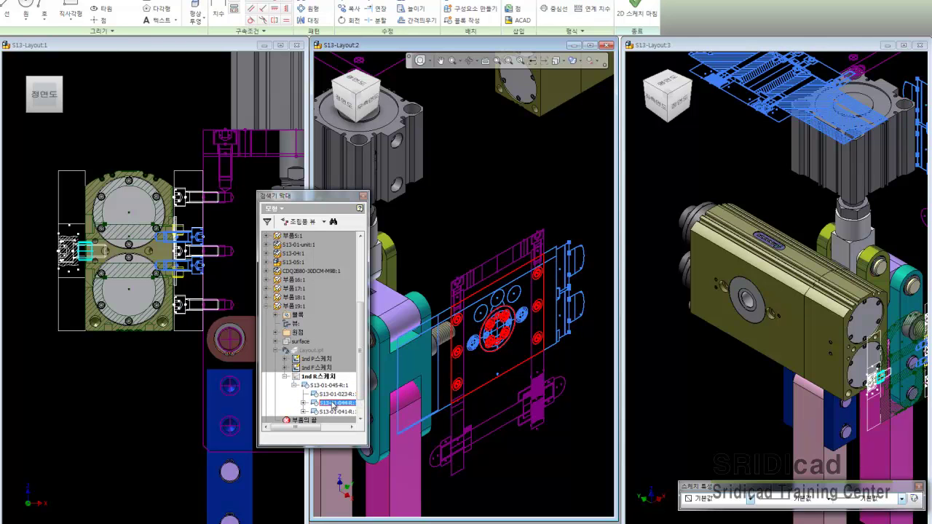
pyautogui.click(331, 412)
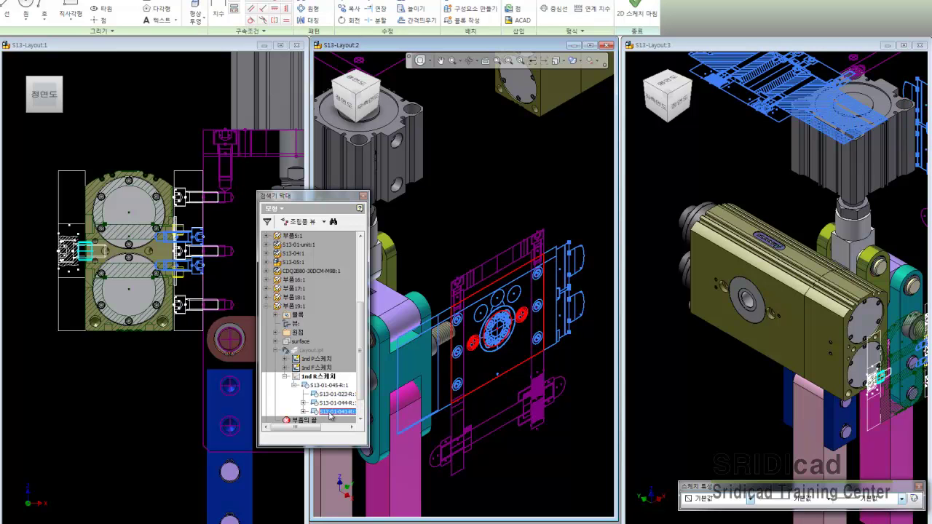
pyautogui.click(331, 405)
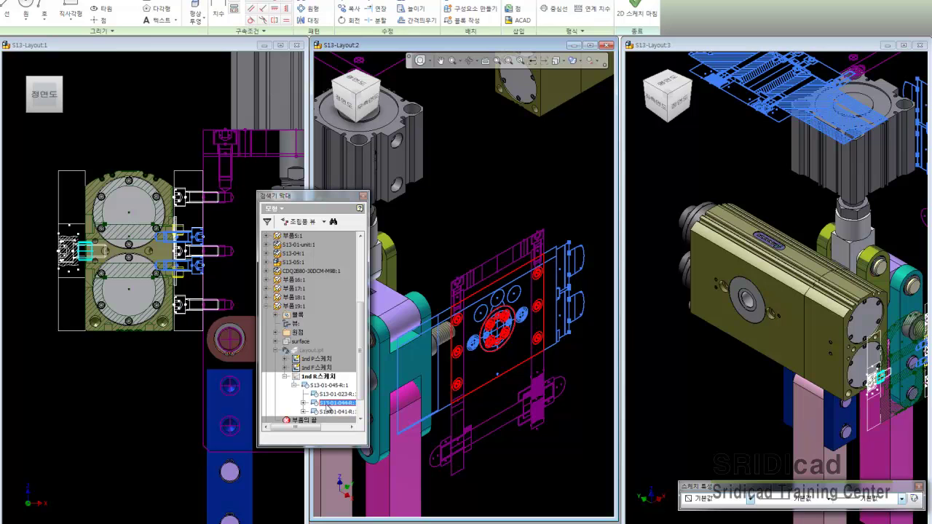
pyautogui.click(324, 385)
pyautogui.rightClick(328, 385)
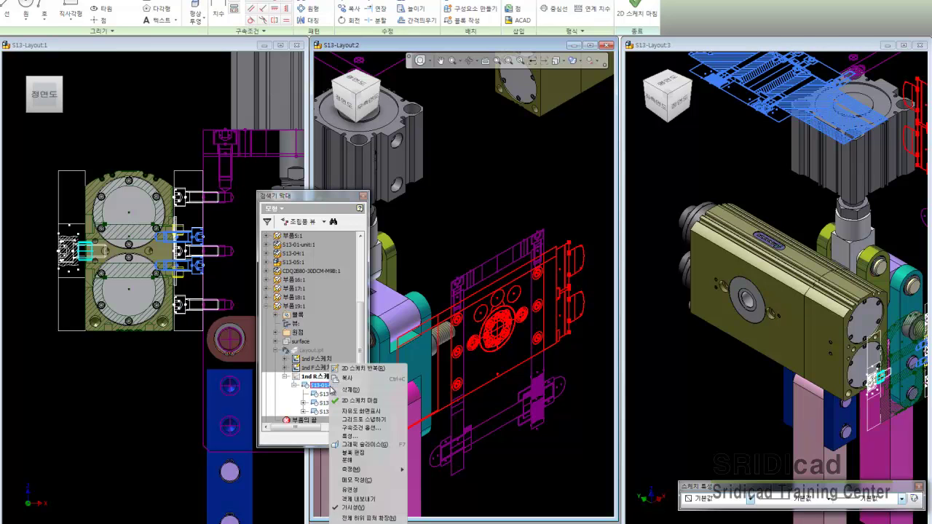
pyautogui.click(353, 452)
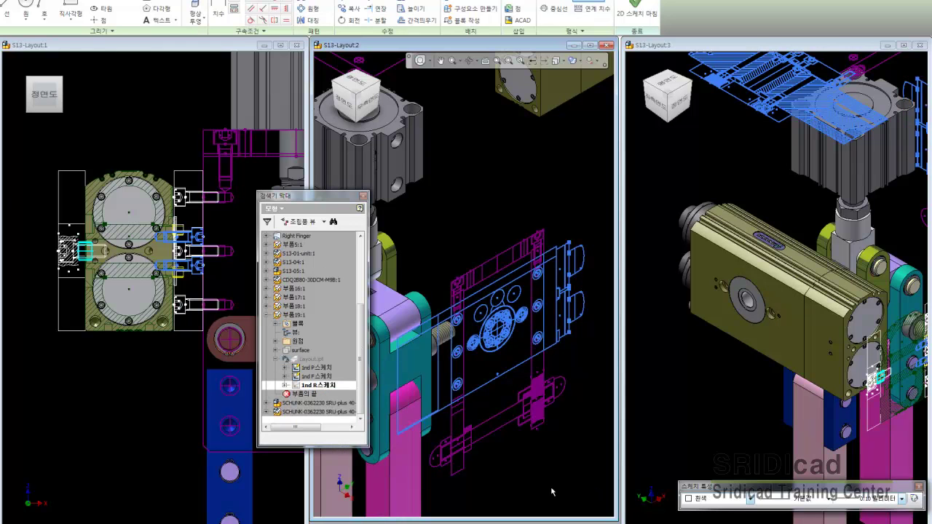
# Step: In Layout:1, make F block S13-01-041-F:2 sky blue
pyautogui.click(85, 173)
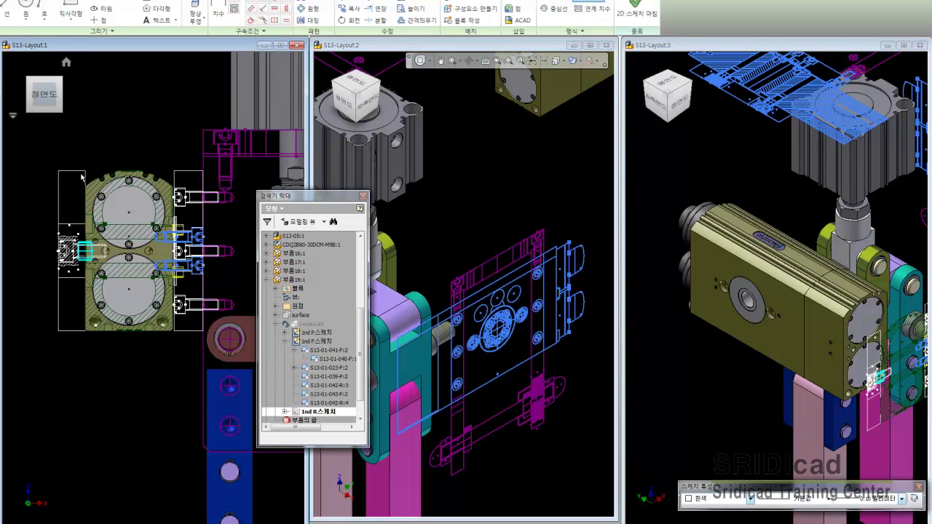
pyautogui.click(85, 174)
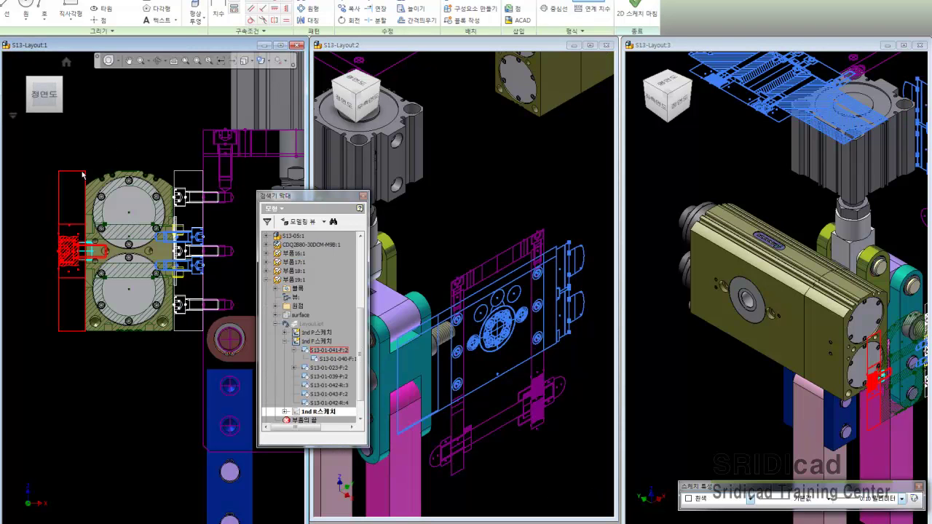
pyautogui.click(750, 498)
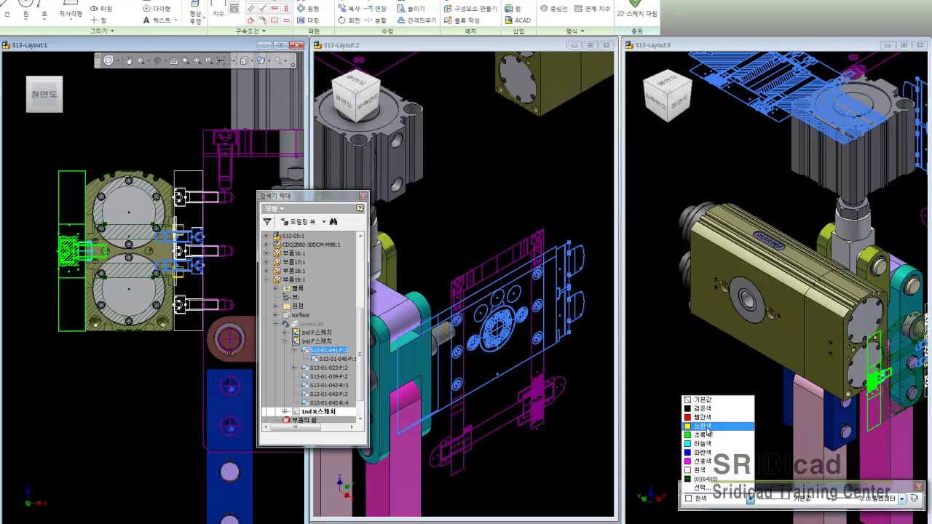
pyautogui.click(704, 444)
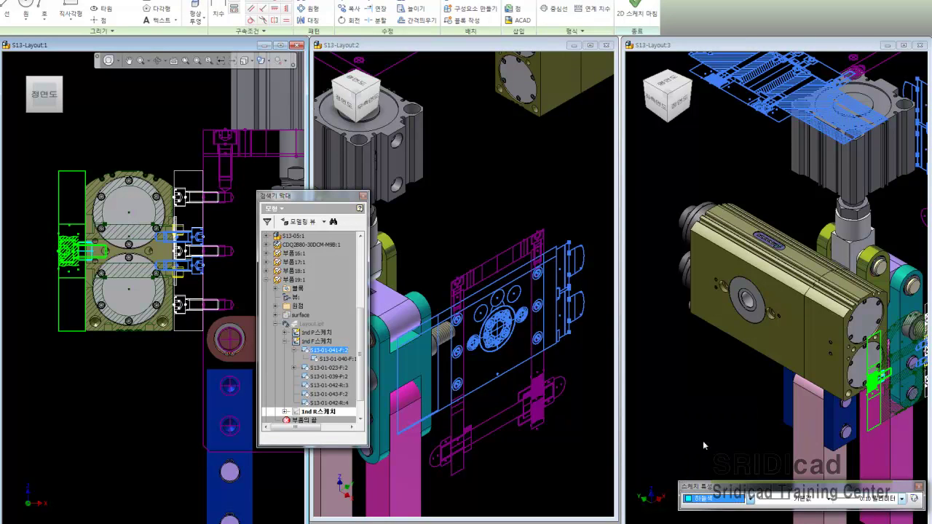
# Step: In Layout:2, make the R sketch geometry dark green (0,64,0) with 0.10 mm lines
pyautogui.click(573, 454)
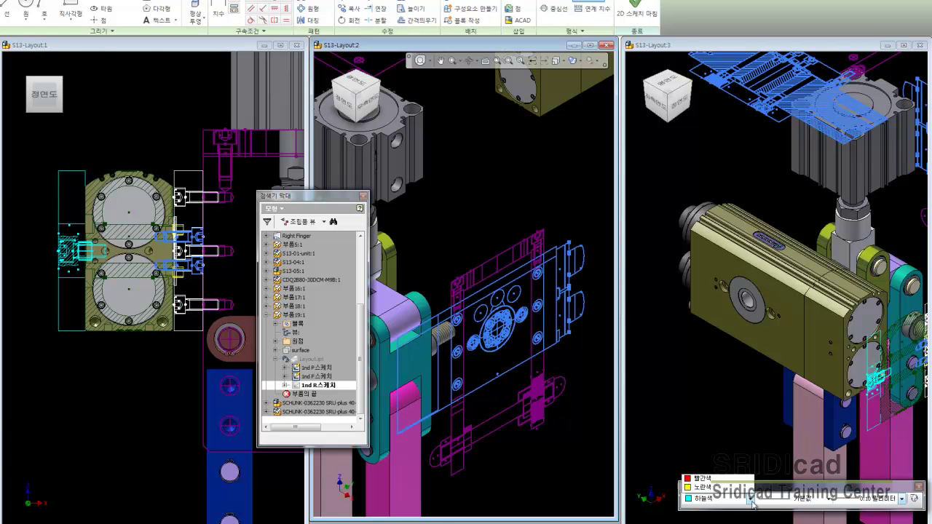
pyautogui.click(749, 499)
pyautogui.click(716, 466)
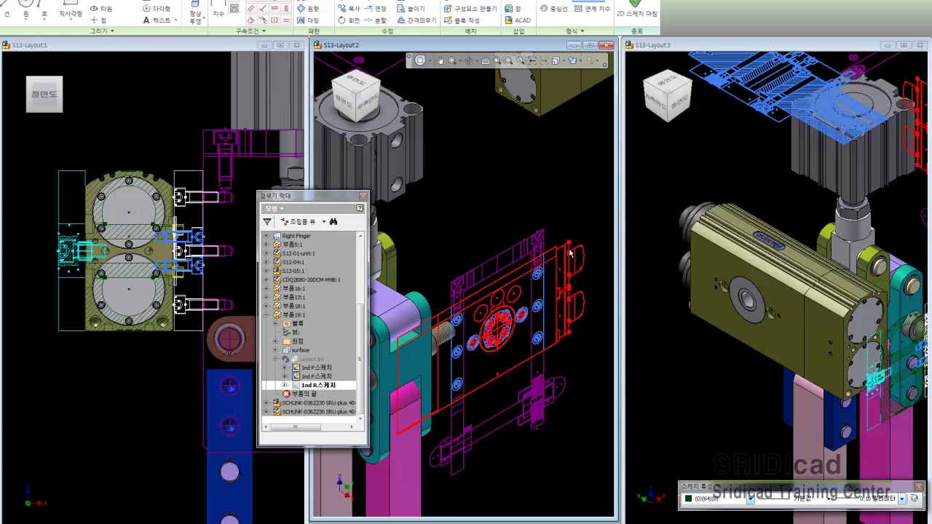
pyautogui.click(750, 499)
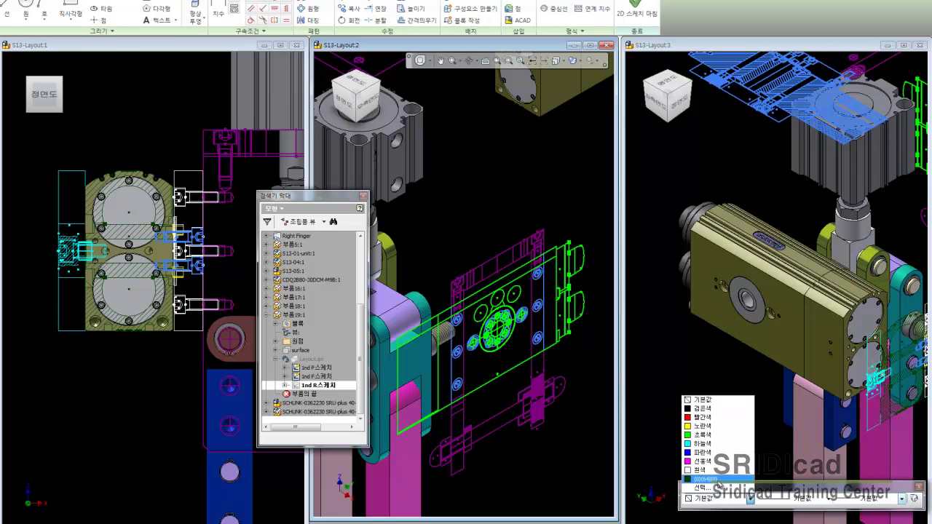
pyautogui.click(703, 479)
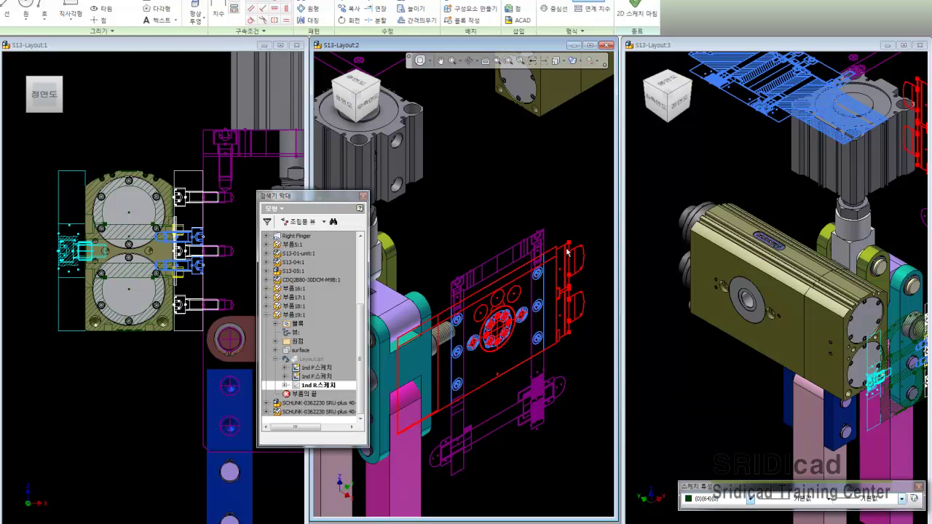
pyautogui.click(901, 499)
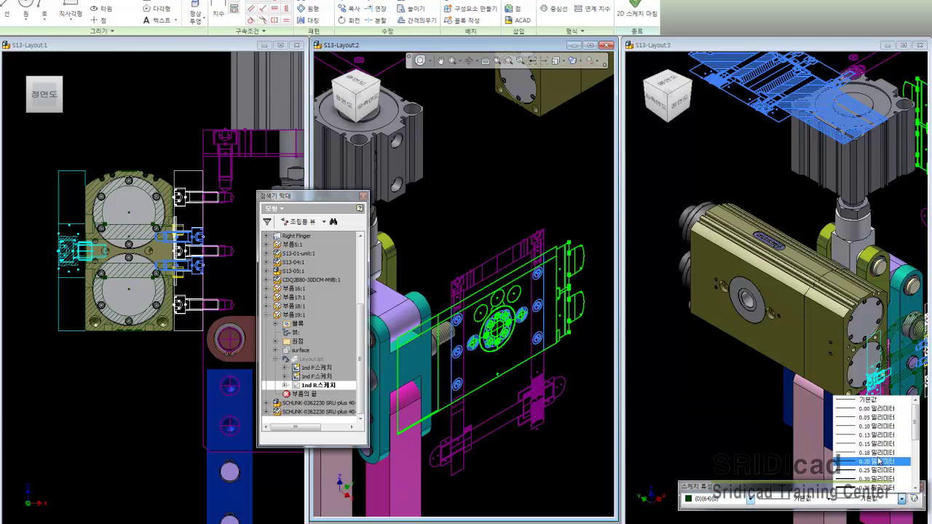
pyautogui.click(873, 426)
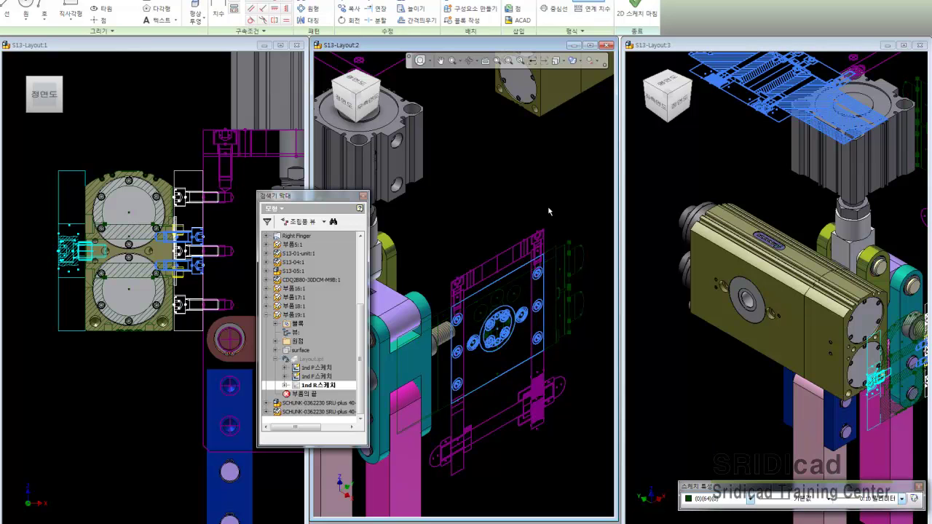
# Step: Make the R sketch outline and circles sky blue with a 0.10 mm line weight
pyautogui.moveTo(545, 215); pyautogui.dragTo(566, 222, button='middle')
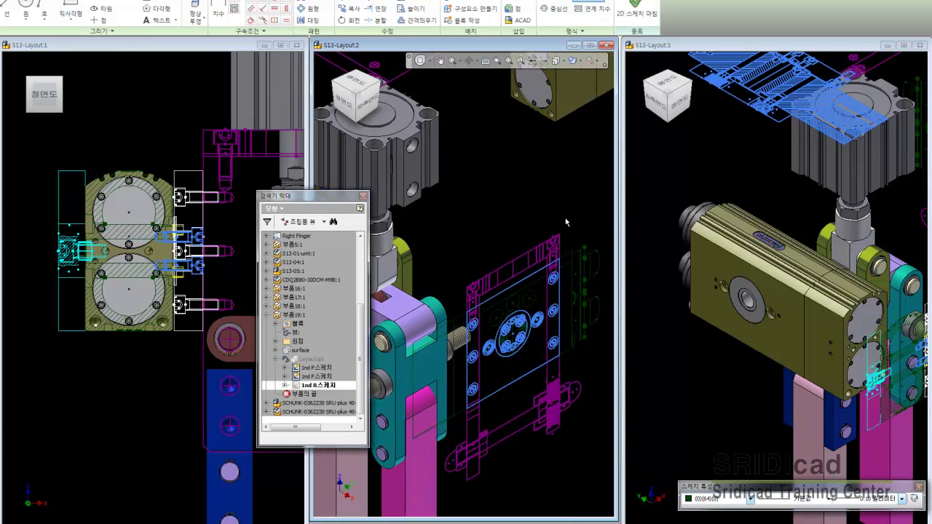
pyautogui.click(535, 277)
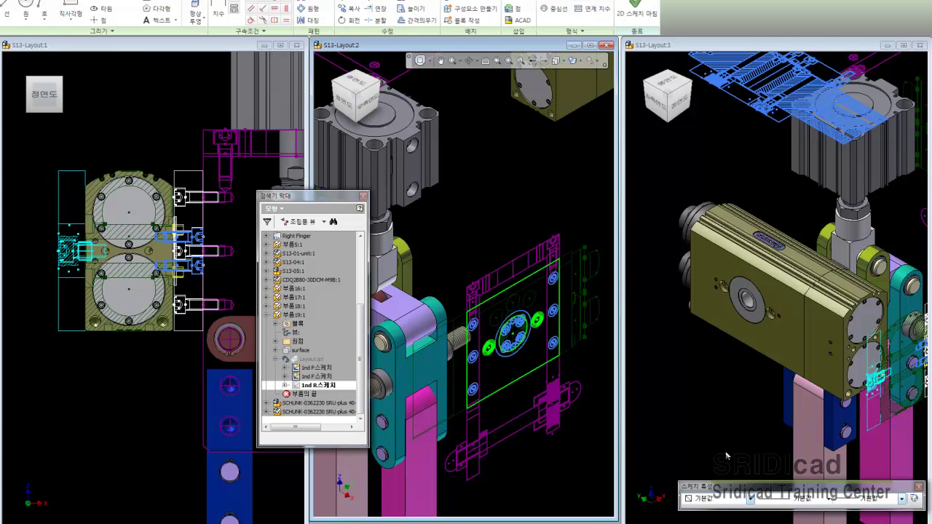
pyautogui.click(750, 499)
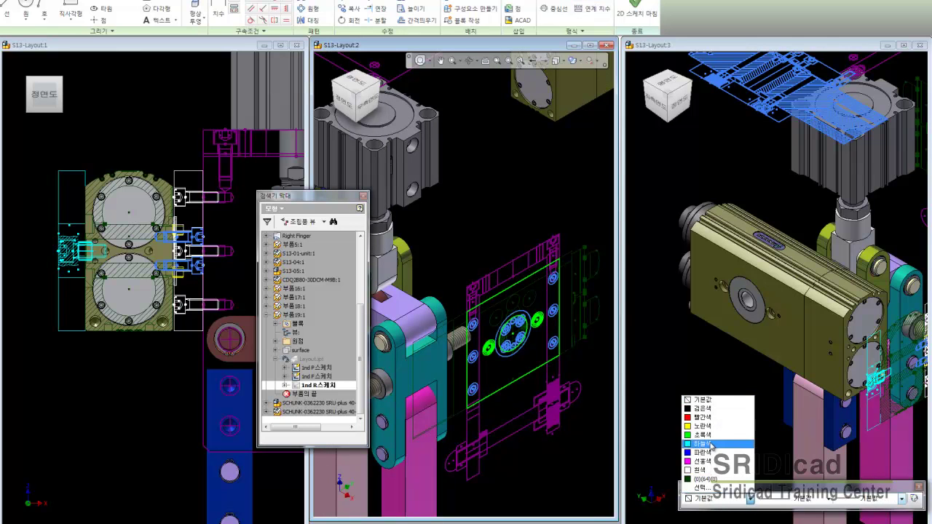
pyautogui.click(749, 441)
pyautogui.click(901, 500)
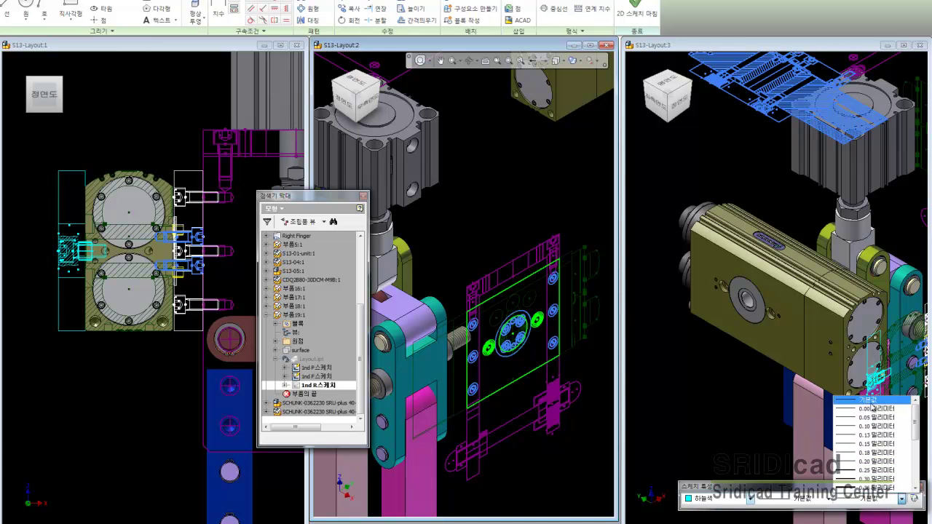
pyautogui.click(866, 424)
pyautogui.click(499, 220)
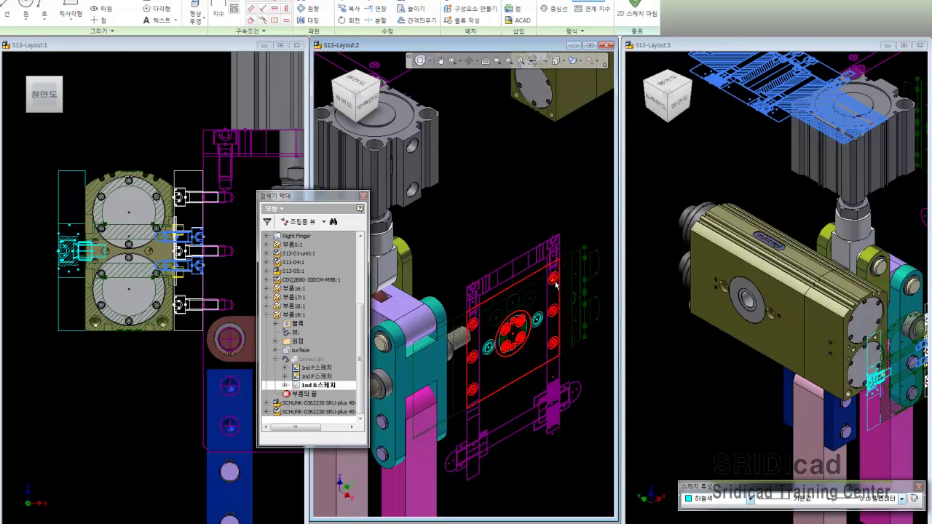
# Step: Recolour the selected sketch geometry white, keeping a 0.10 mm line weight
pyautogui.press('Escape')
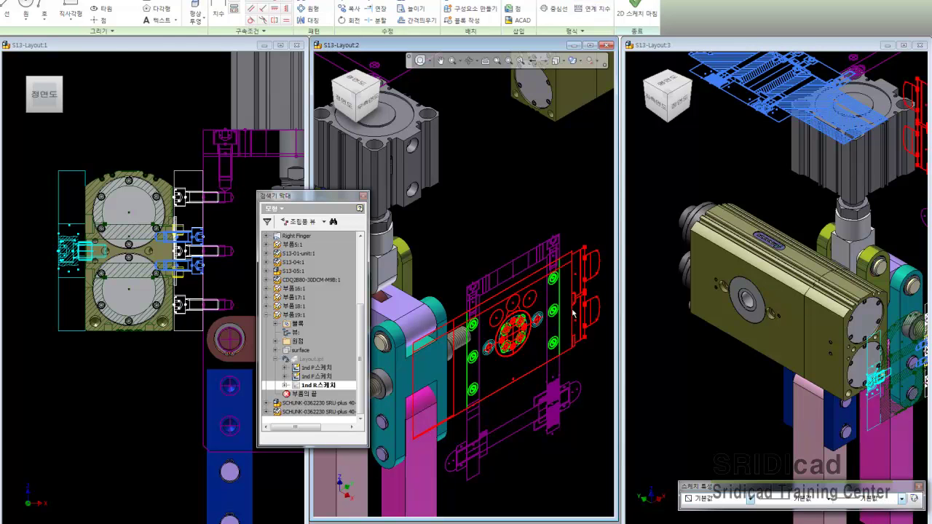
pyautogui.click(748, 498)
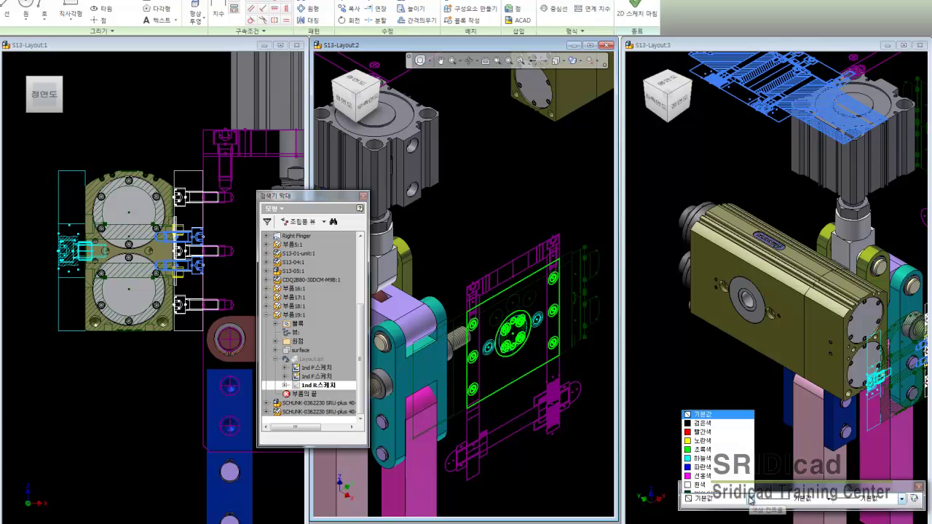
pyautogui.click(710, 469)
pyautogui.click(901, 499)
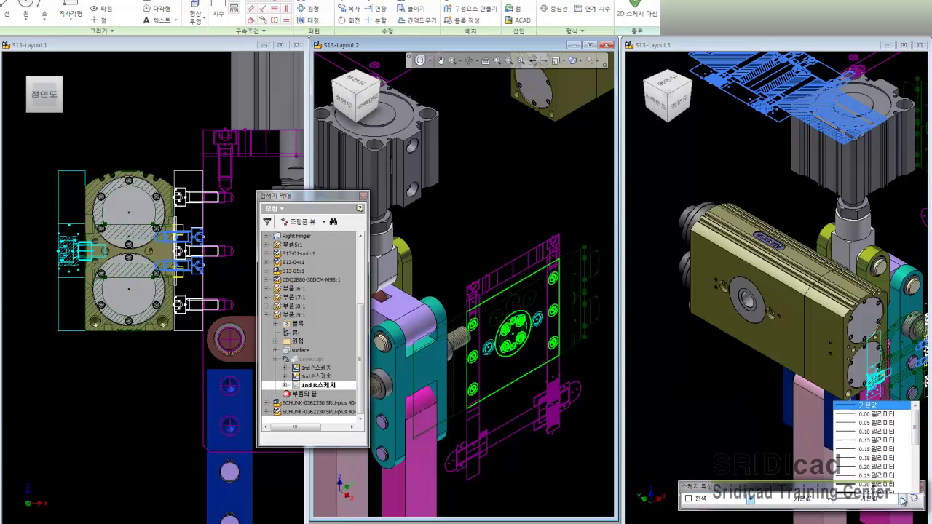
pyautogui.click(866, 429)
# Step: Give the middle-view sketch block dark green (0,64,0) and a double-dash-chain linetype
pyautogui.keyDown('shift'); pyautogui.moveTo(500, 220); pyautogui.dragTo(495, 248, button='middle'); pyautogui.keyUp('shift')
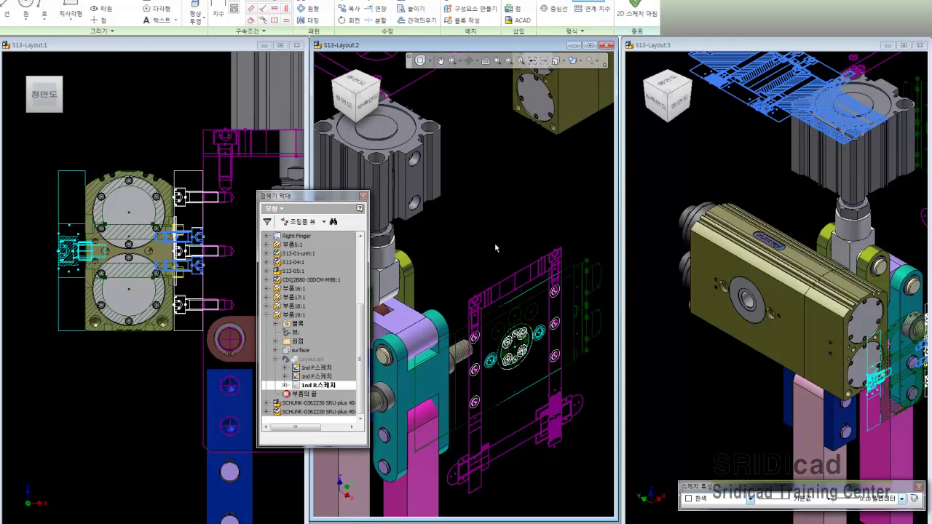
pyautogui.click(592, 270)
pyautogui.click(749, 499)
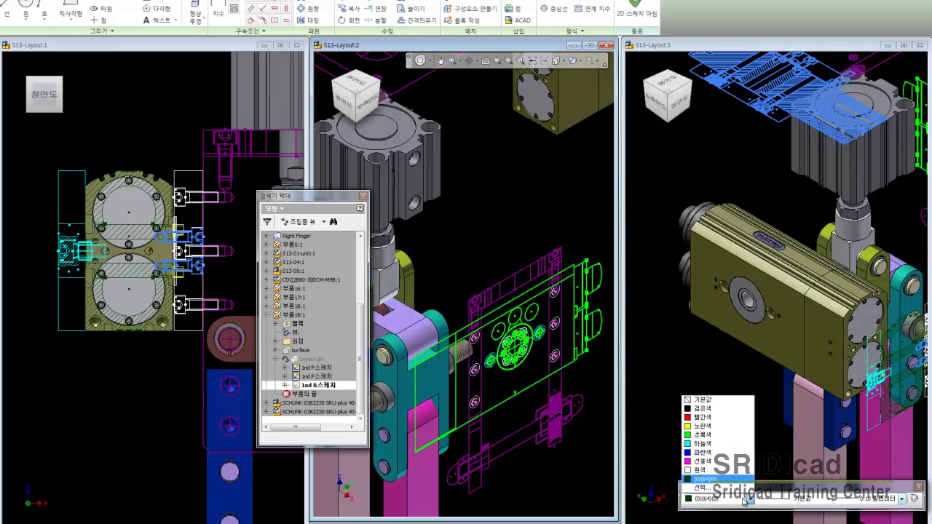
pyautogui.click(832, 502)
pyautogui.click(827, 499)
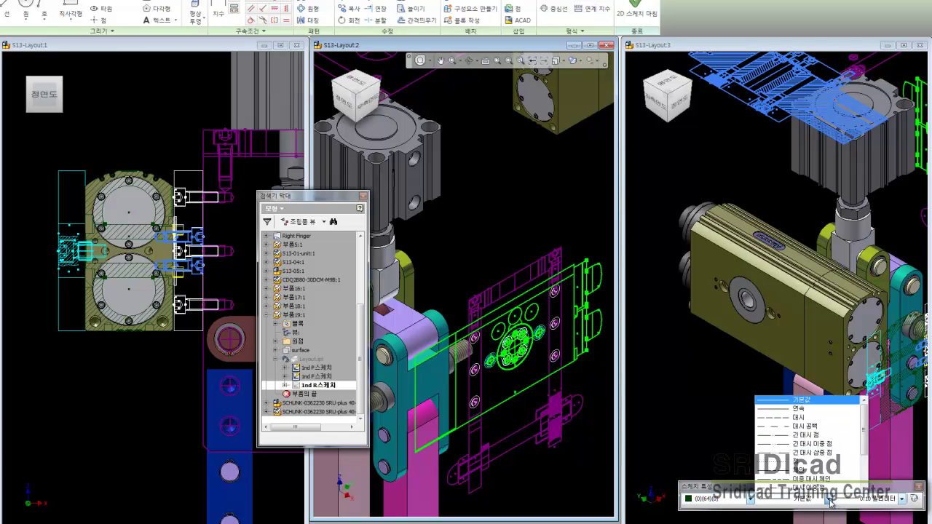
pyautogui.click(802, 463)
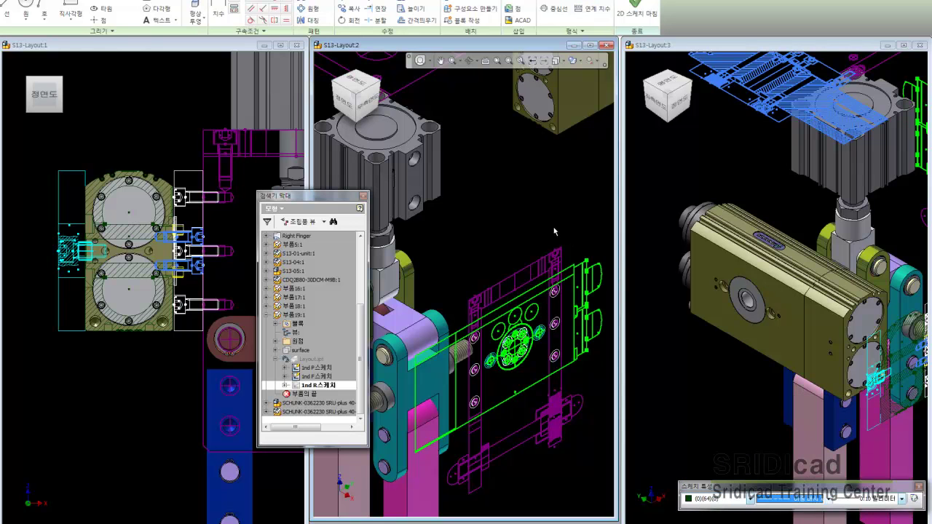
# Step: Activate the Layout:3 view and pan it down
pyautogui.moveTo(508, 223)
pyautogui.mouseDown(button='middle')
pyautogui.moveTo(503, 238)
pyautogui.moveTo(494, 206)
pyautogui.mouseUp(button='middle')
pyautogui.click(739, 202)
pyautogui.moveTo(751, 161); pyautogui.dragTo(743, 314, button='middle')
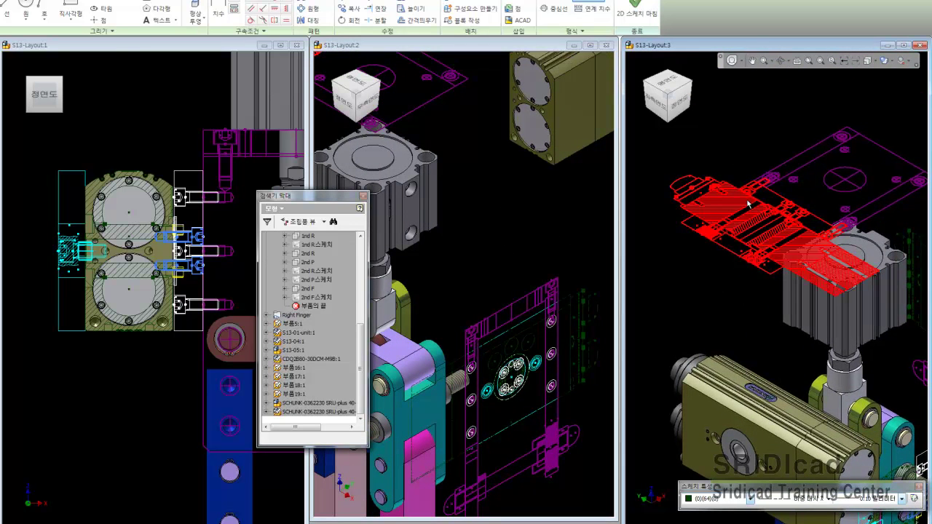
# Step: Zoom in on the sketch block in Layout:3 and reopen the P sketch for editing
pyautogui.click(821, 60)
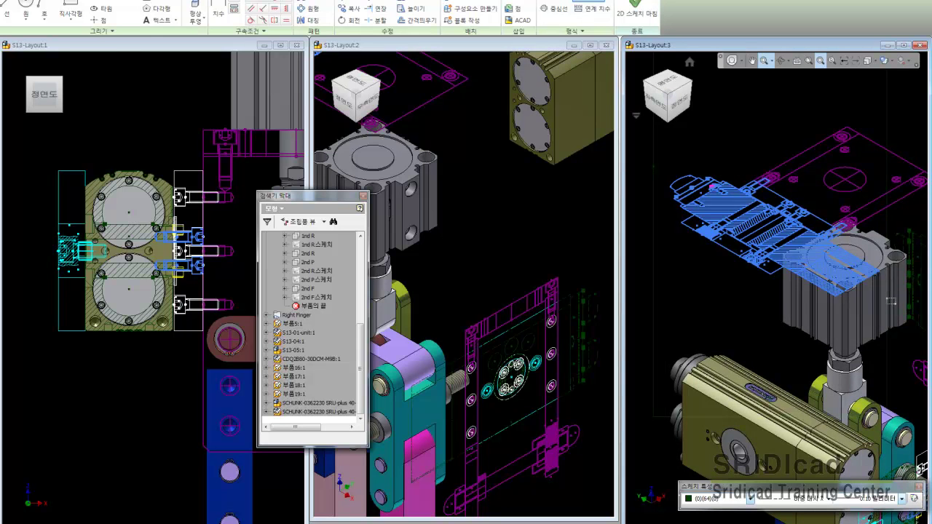
pyautogui.moveTo(889, 301); pyautogui.dragTo(868, 279)
pyautogui.click(746, 251)
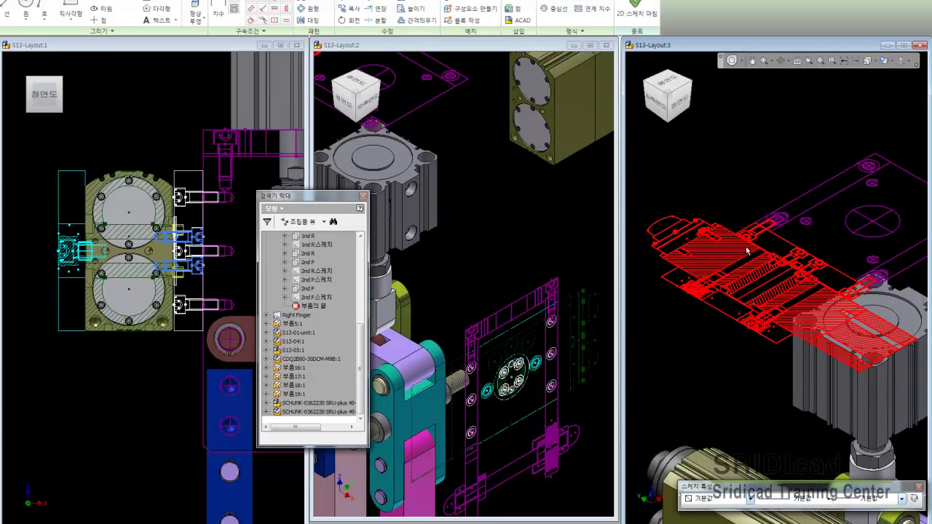
pyautogui.click(637, 13)
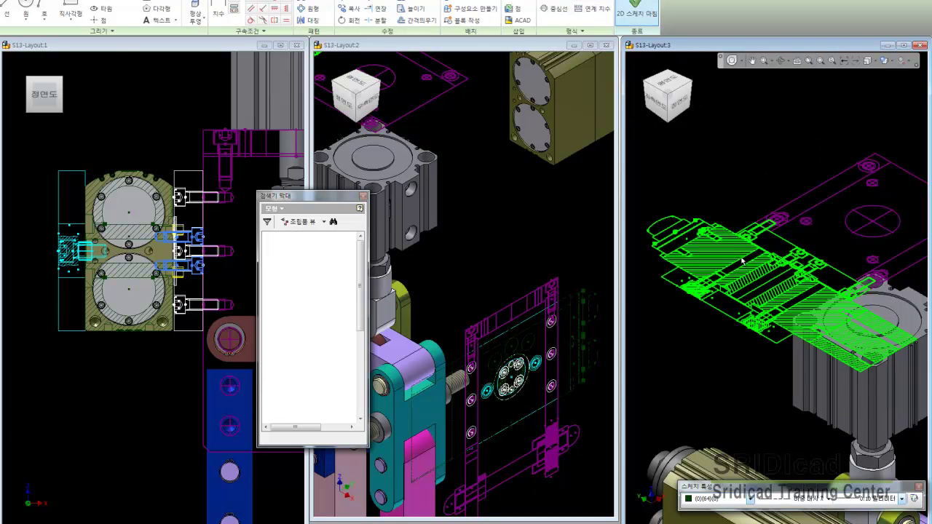
pyautogui.doubleClick(743, 254)
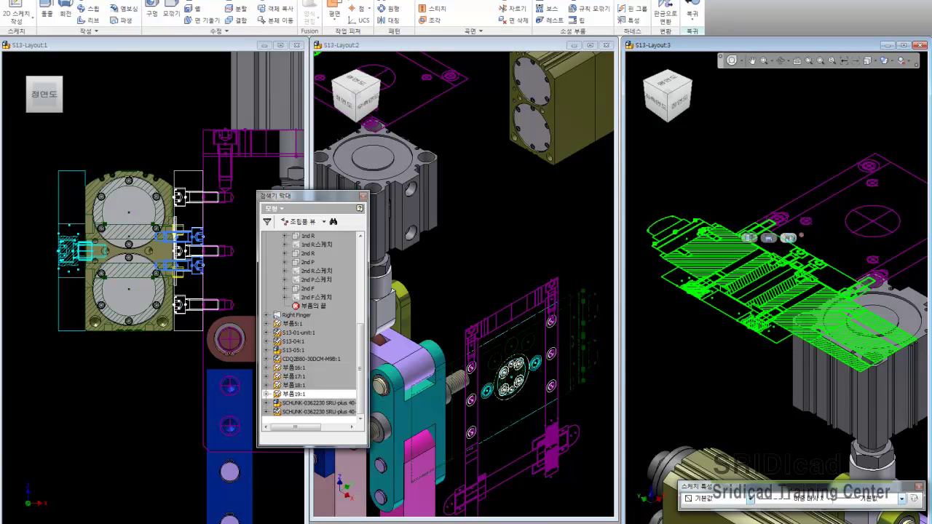
pyautogui.click(741, 255)
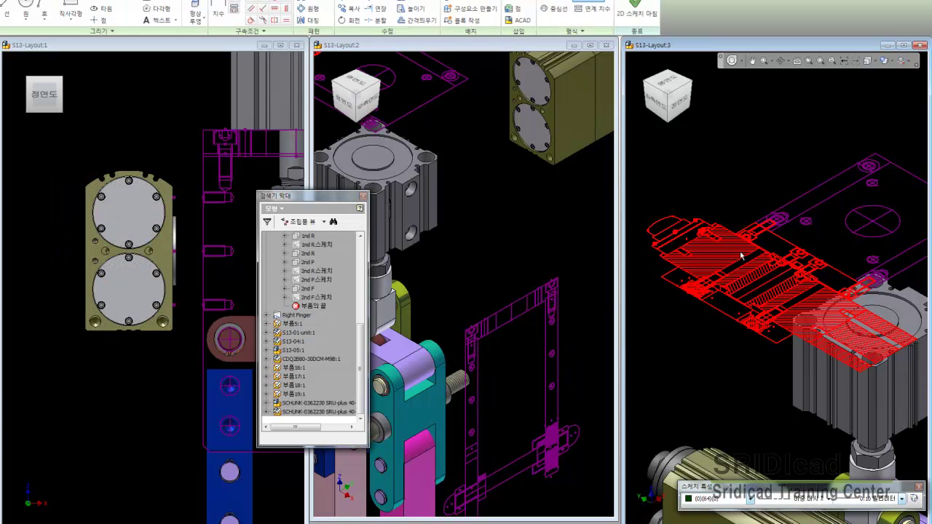
pyautogui.rightClick(741, 254)
# Step: Locate S13-01-045-P:1 in the browser and explode it
pyautogui.click(737, 441)
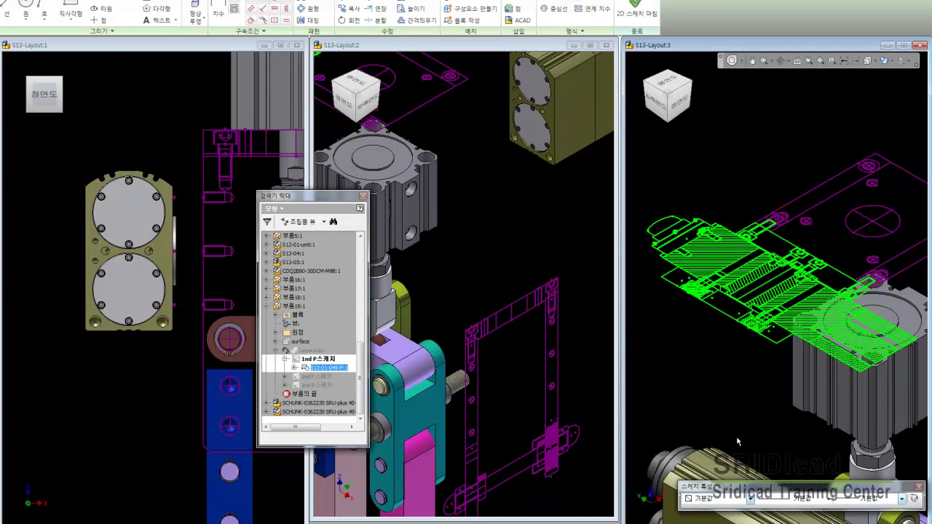
pyautogui.click(295, 367)
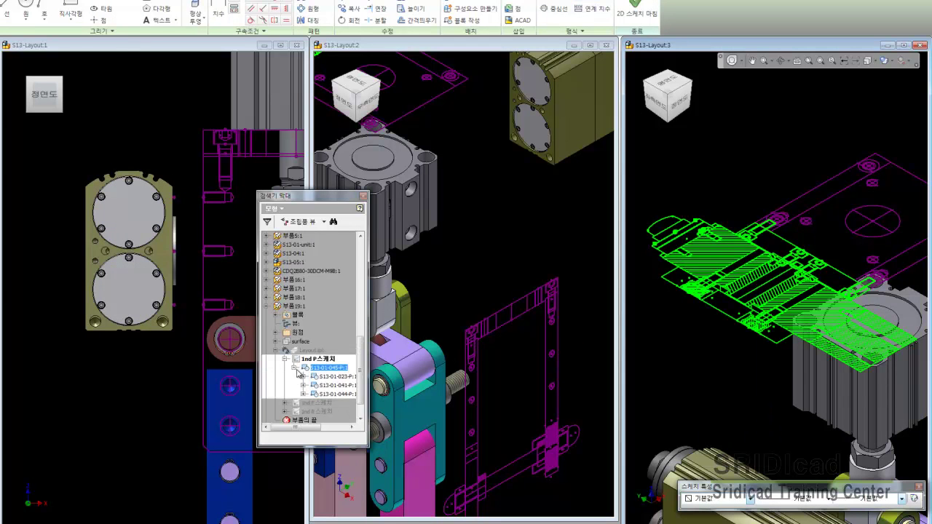
pyautogui.click(334, 385)
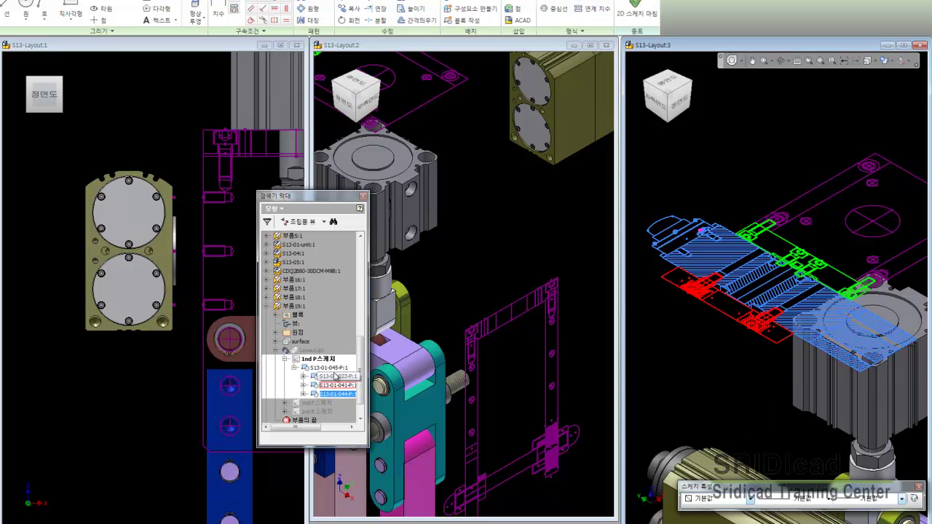
pyautogui.click(332, 368)
pyautogui.rightClick(334, 370)
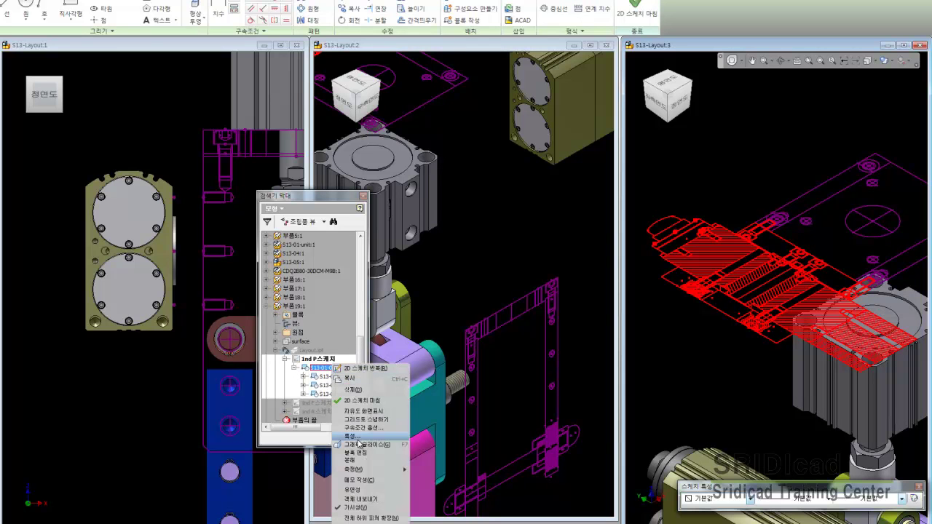
pyautogui.click(356, 460)
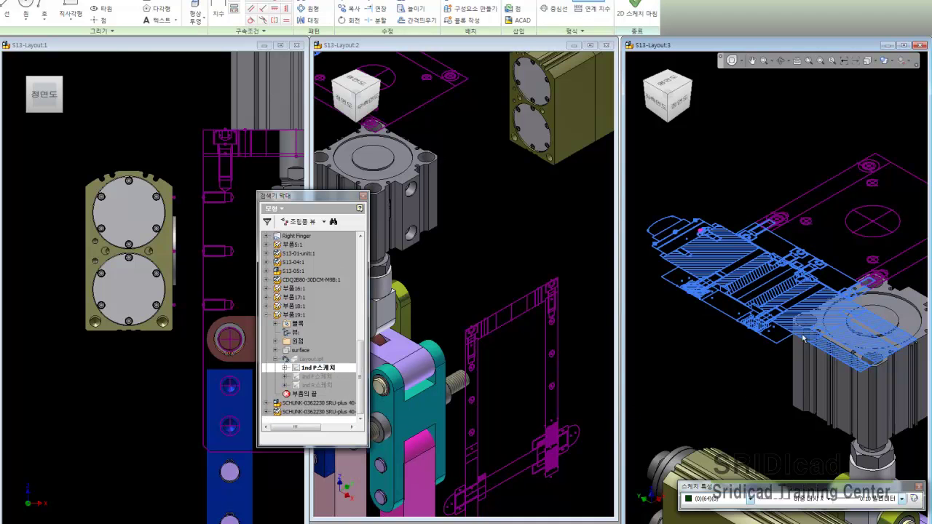
# Step: Give the exploded geometry colour (0,64,0), 0.10 mm weight and double-dash-chain linetype
pyautogui.click(726, 260)
pyautogui.click(749, 499)
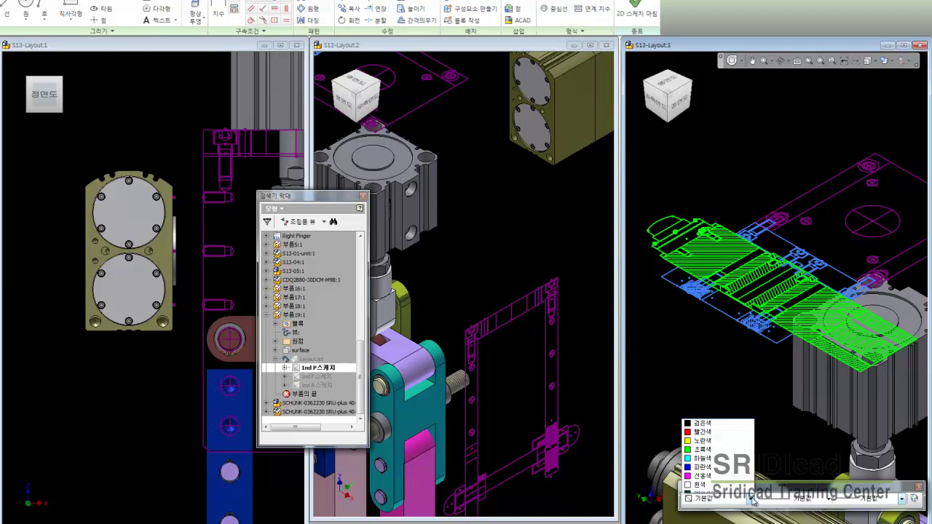
pyautogui.click(702, 478)
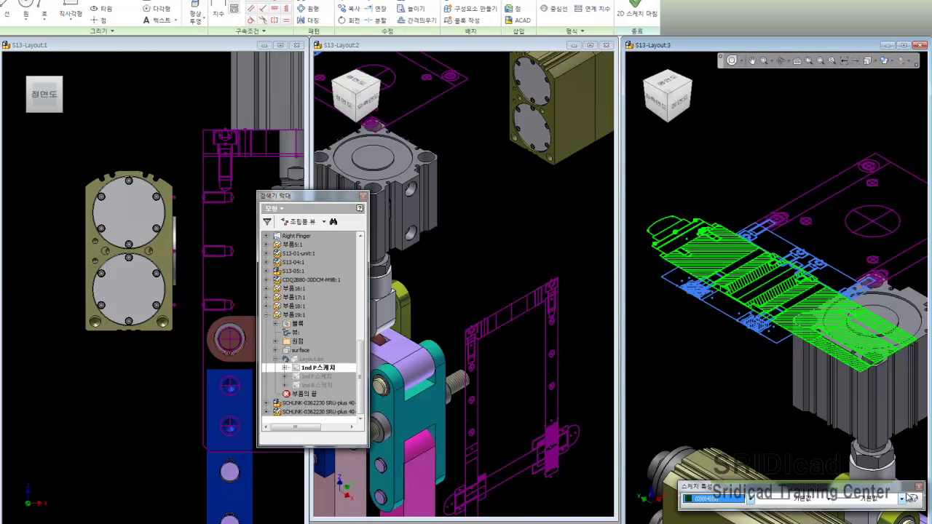
pyautogui.click(901, 499)
pyautogui.click(872, 425)
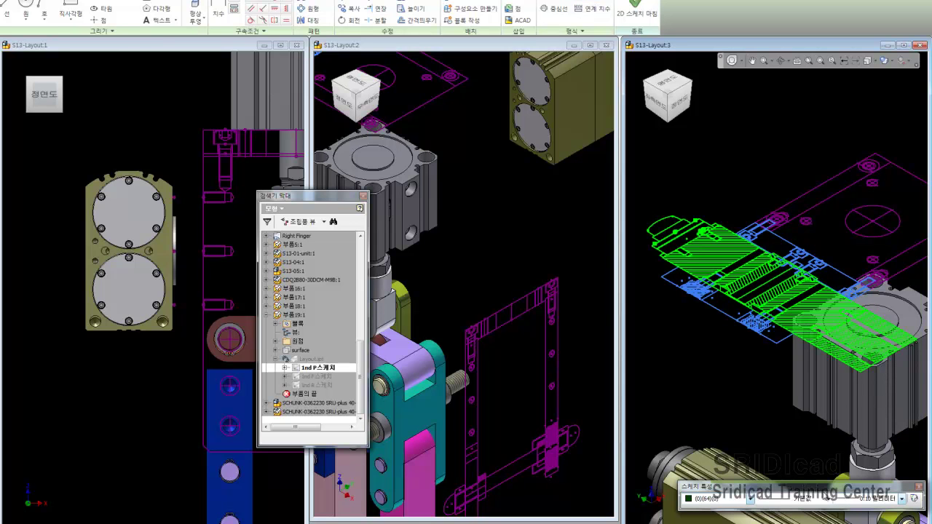
pyautogui.click(826, 499)
pyautogui.click(800, 478)
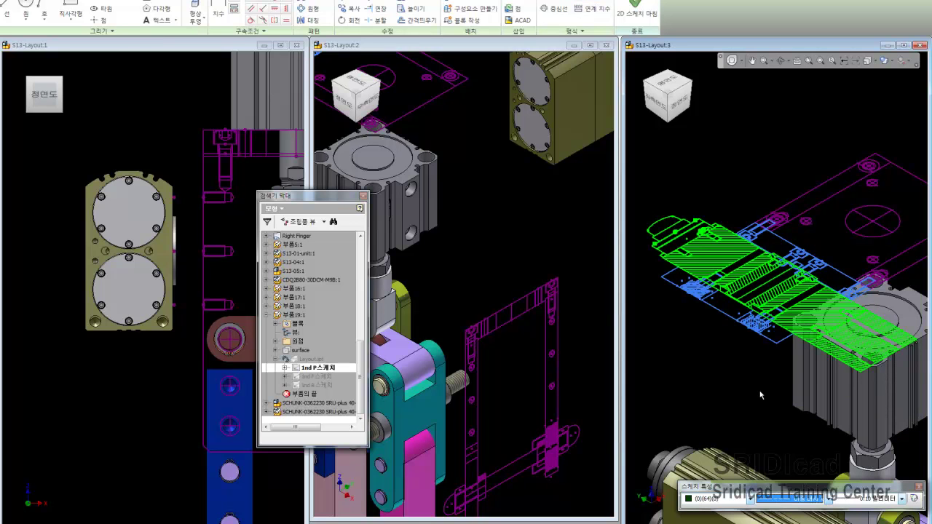
# Step: Find S13-01-041-P:2 in the browser, explode it into its S13-01-039-P and S13-01-040-P sketches, then finish the sketch
pyautogui.scroll(2, 700, 297)
pyautogui.click(701, 297)
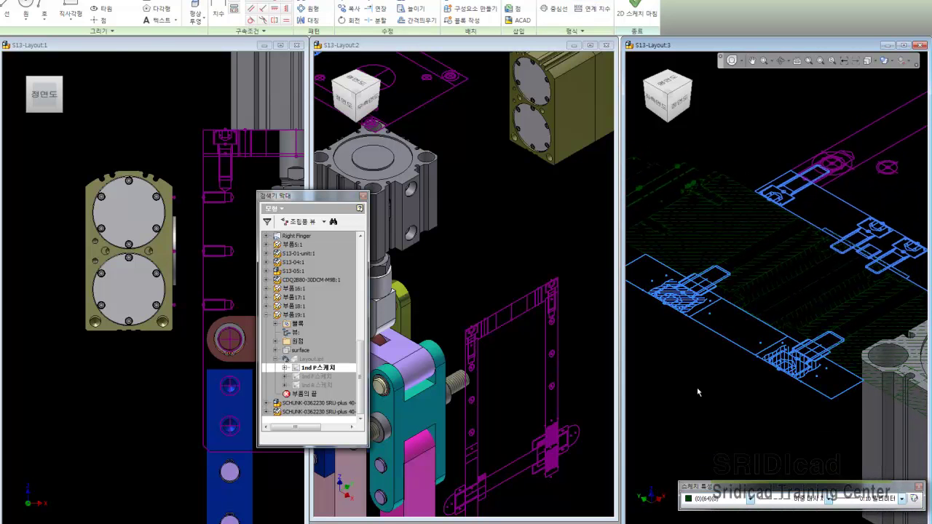
pyautogui.rightClick(691, 310)
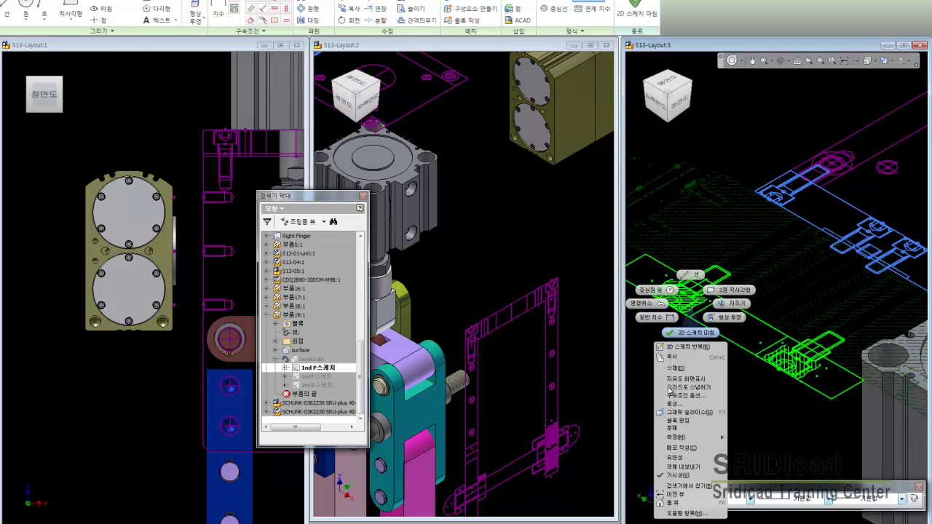
pyautogui.click(684, 492)
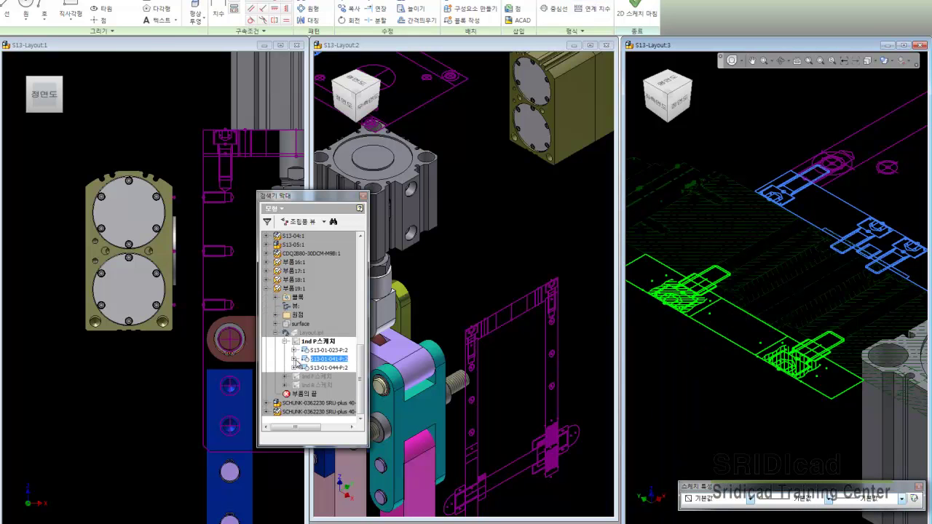
pyautogui.click(294, 359)
pyautogui.click(335, 376)
pyautogui.click(331, 385)
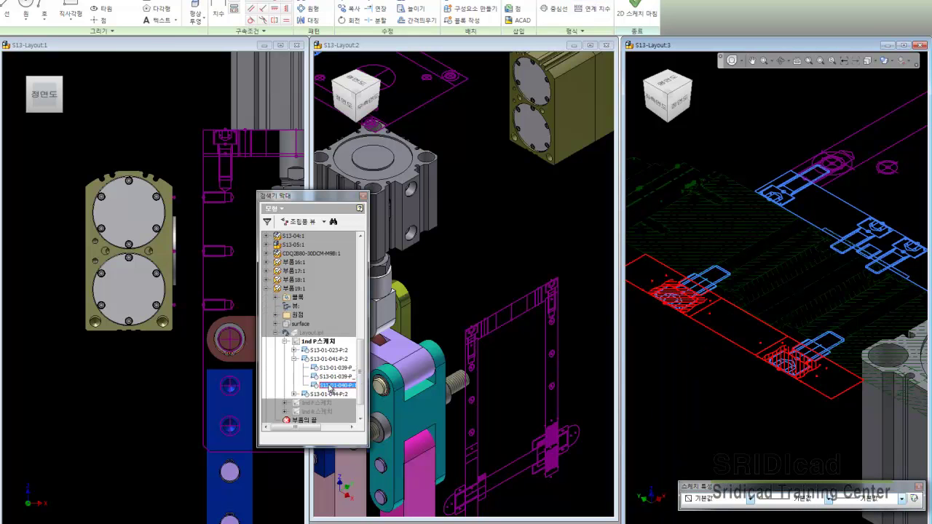
pyautogui.rightClick(332, 359)
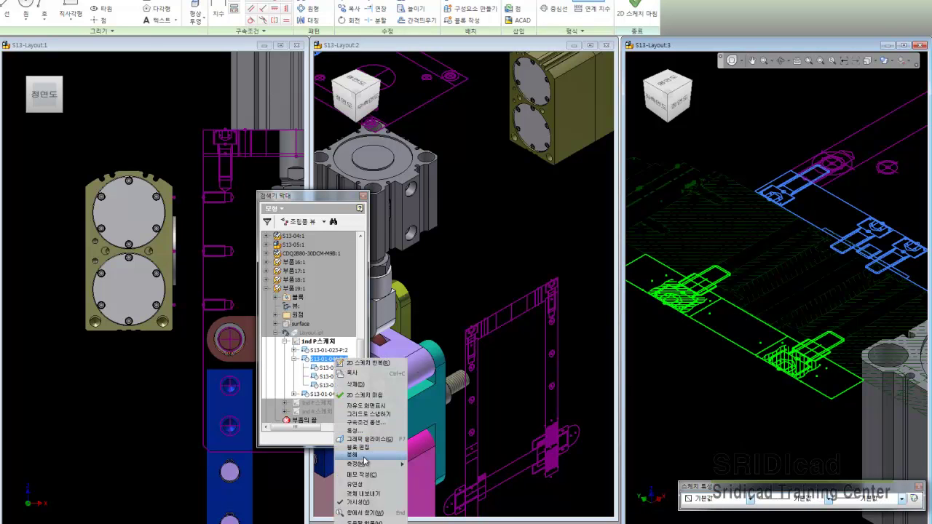
pyautogui.click(361, 454)
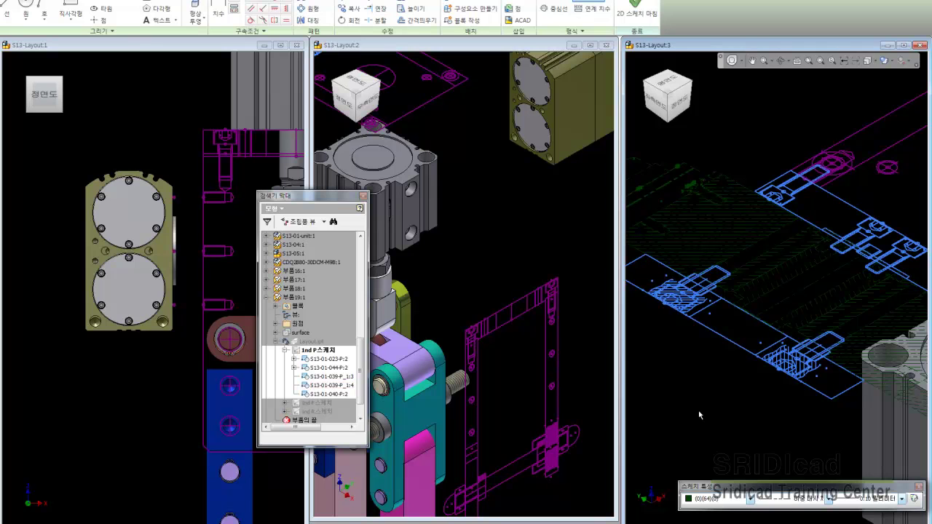
pyautogui.click(637, 13)
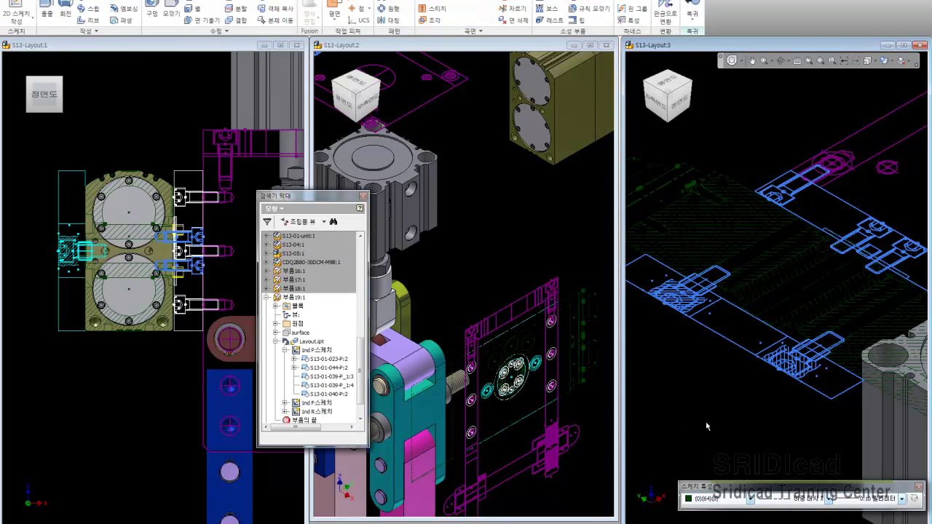
# Step: Set S13-01-039-P_1:3 and S13-01-039-P_1:4 to sky blue (하늘색) with 0.10 mm line weight
pyautogui.click(708, 284)
pyautogui.keyDown('ctrl'); pyautogui.click(814, 350); pyautogui.keyUp('ctrl')
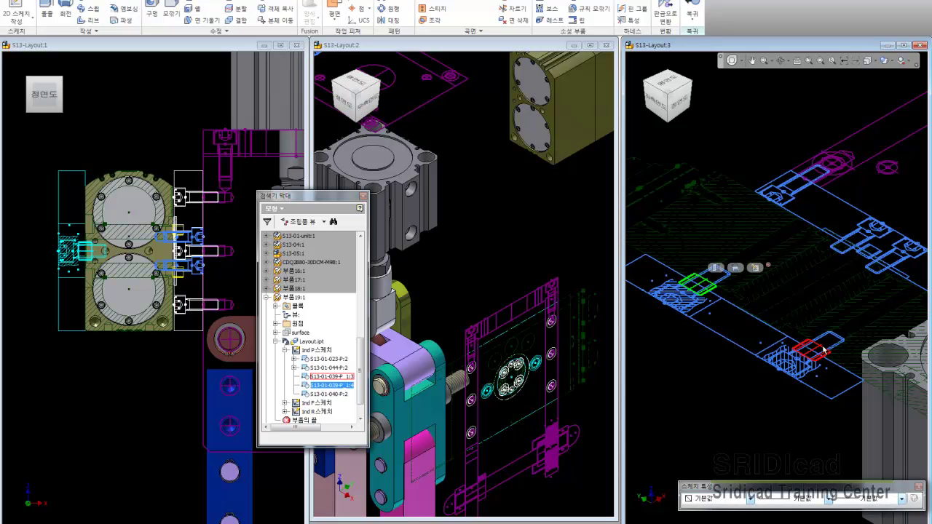
pyautogui.click(749, 501)
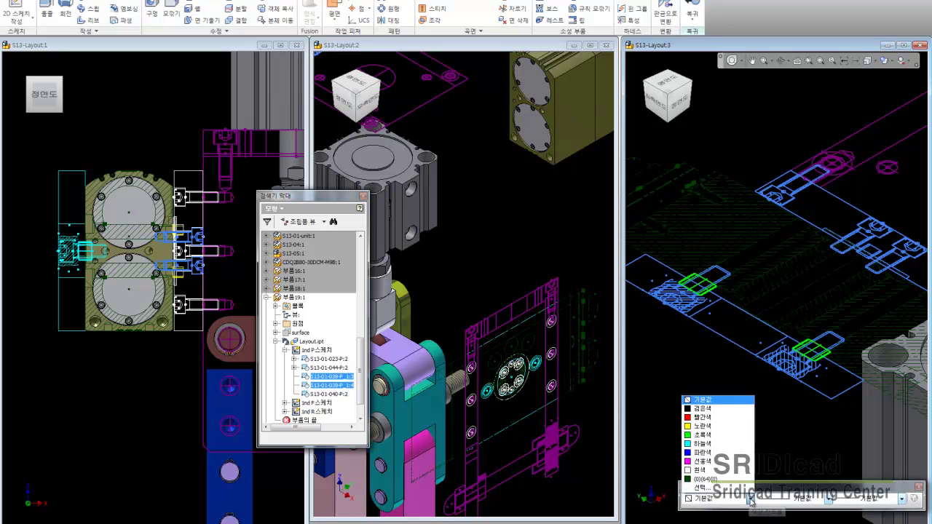
pyautogui.click(717, 447)
pyautogui.click(900, 500)
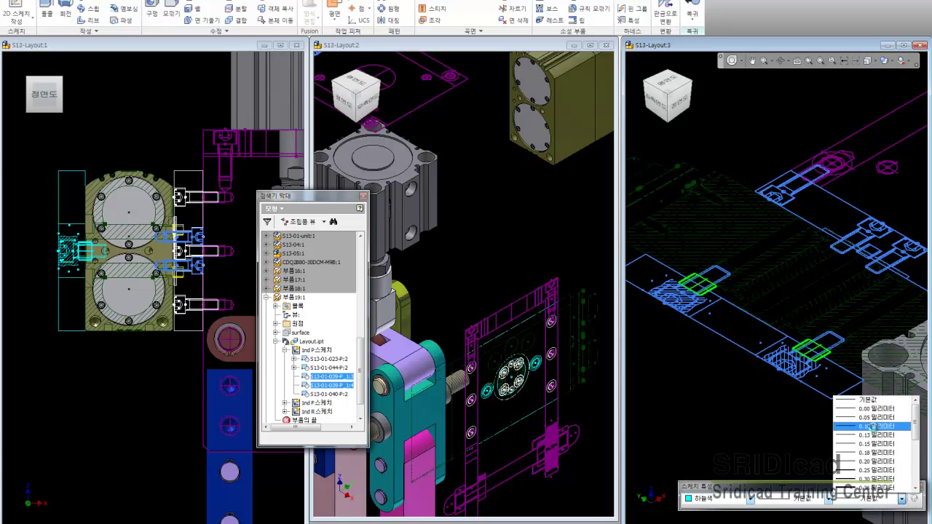